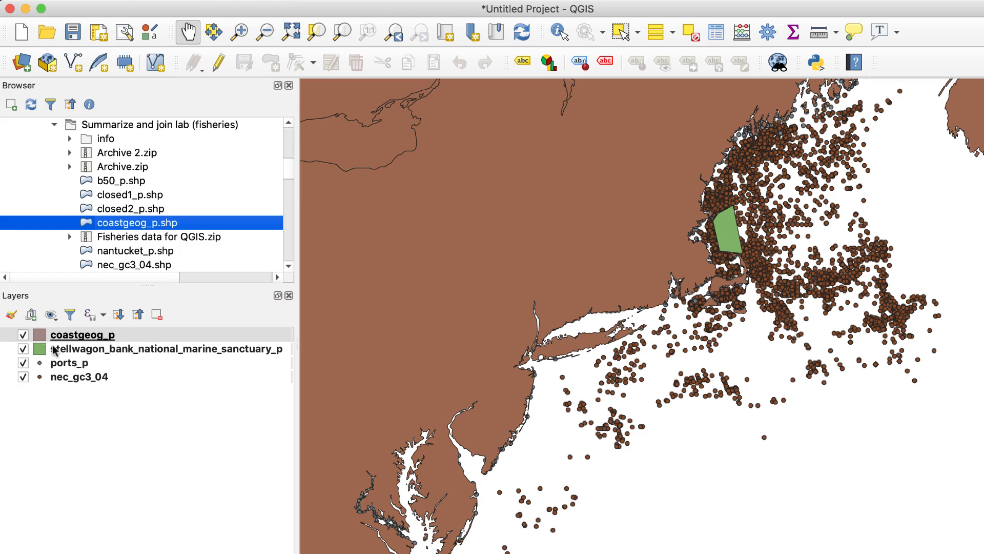
Step: Hide the Stellwagen sanctuary layer and reorder the layers so coastgeog_p and the sanctuary lie beneath the two point layers
left_click(23, 349)
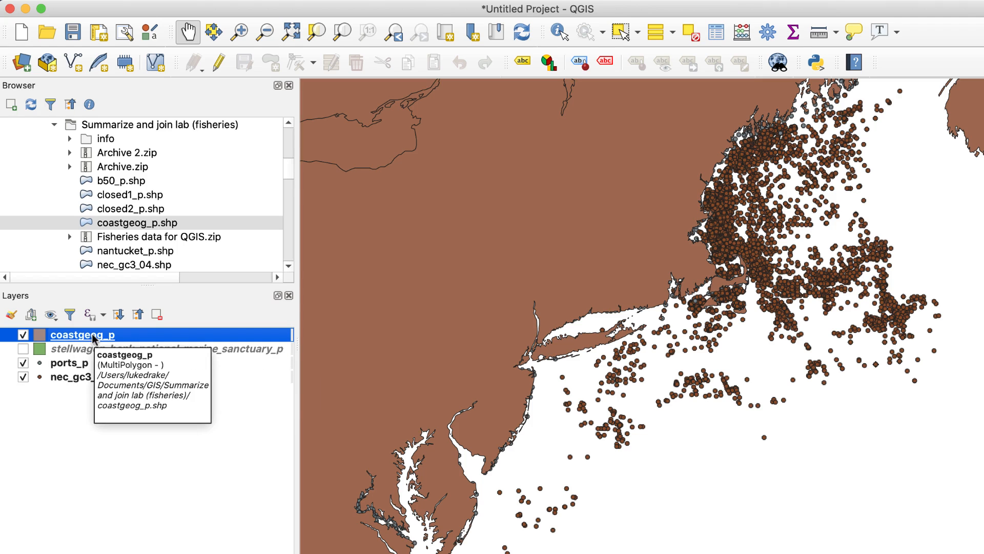
left_click_drag(94, 337, 77, 392)
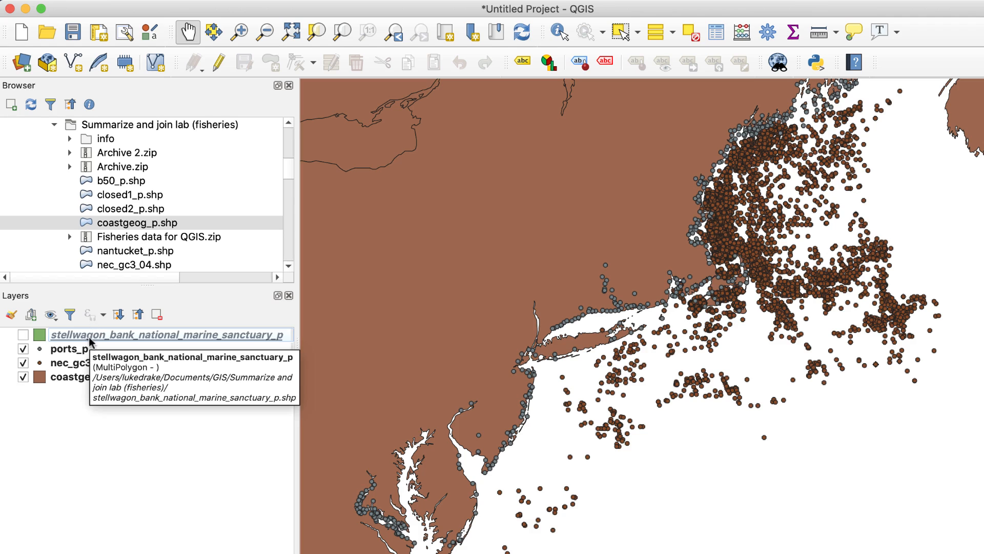
left_click_drag(90, 341, 77, 386)
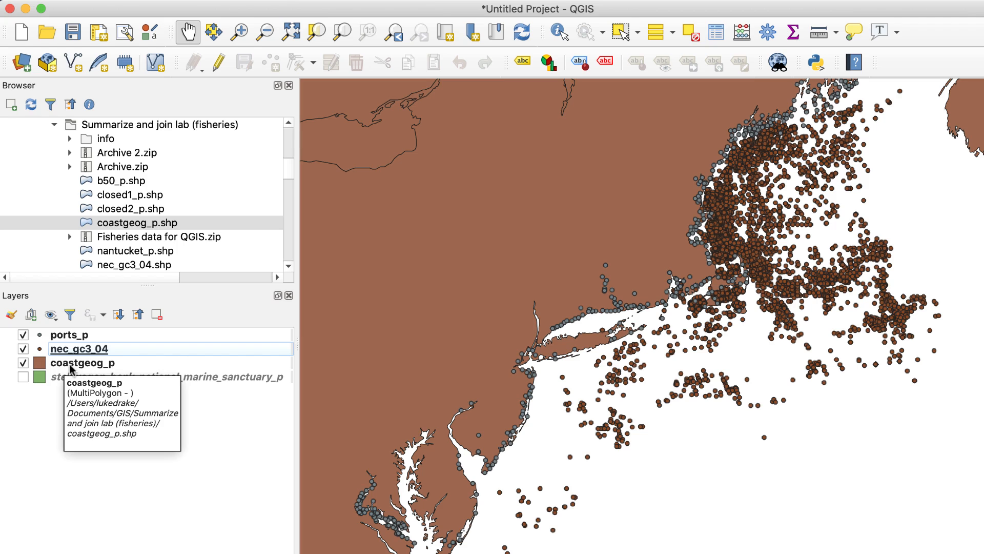
Step: Change the coastgeog_p layer's single-symbol fill to medium gray, #9f9d9d, and apply it
left_click(70, 365)
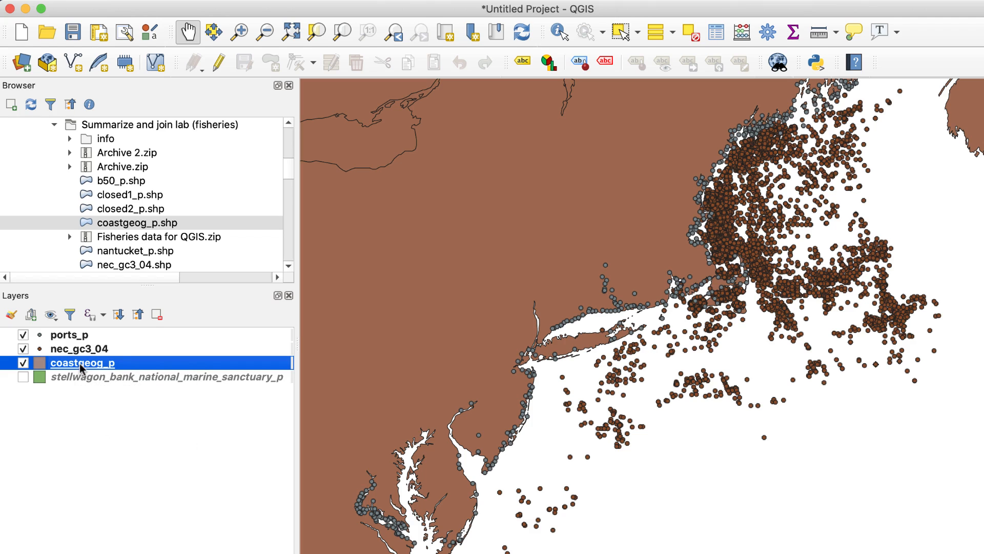
right_click(80, 365)
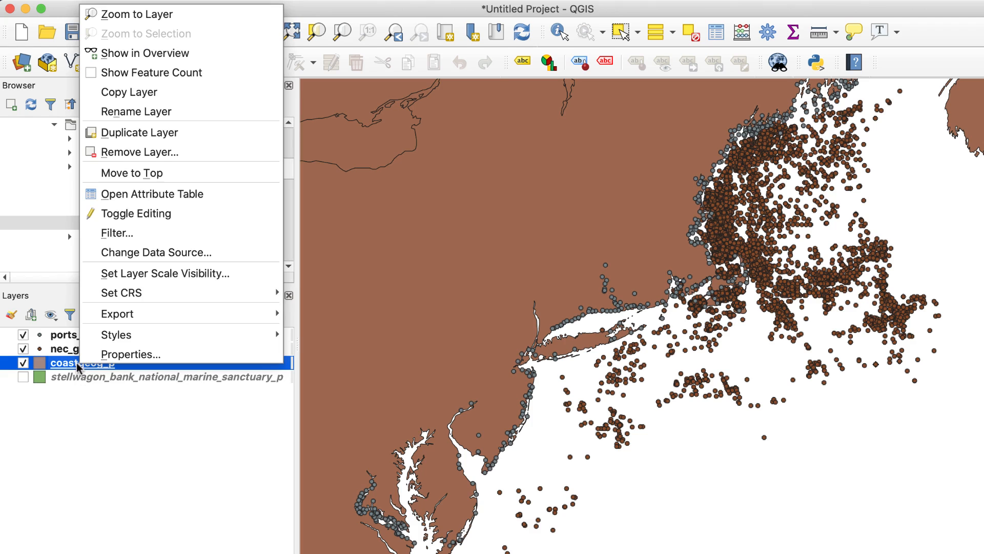
left_click(128, 354)
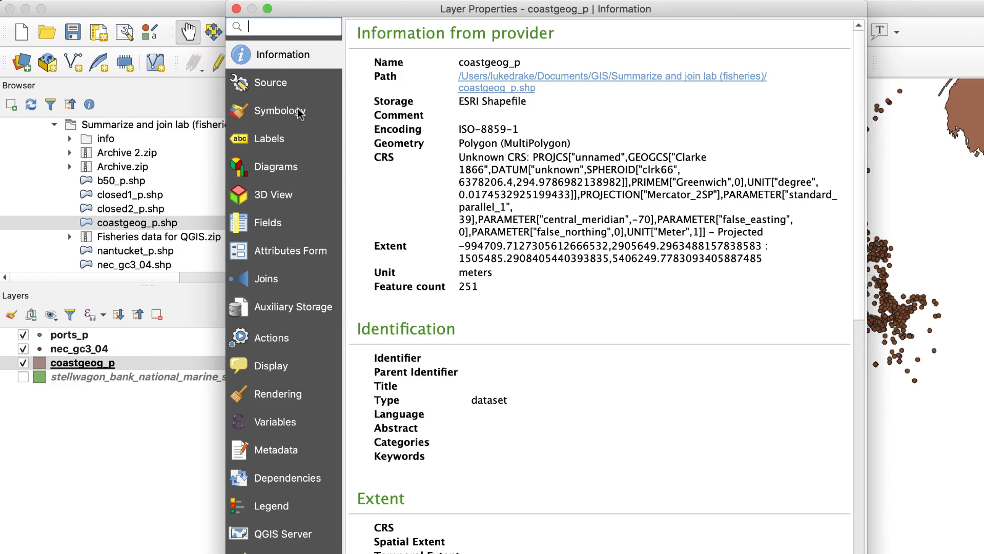
left_click(300, 113)
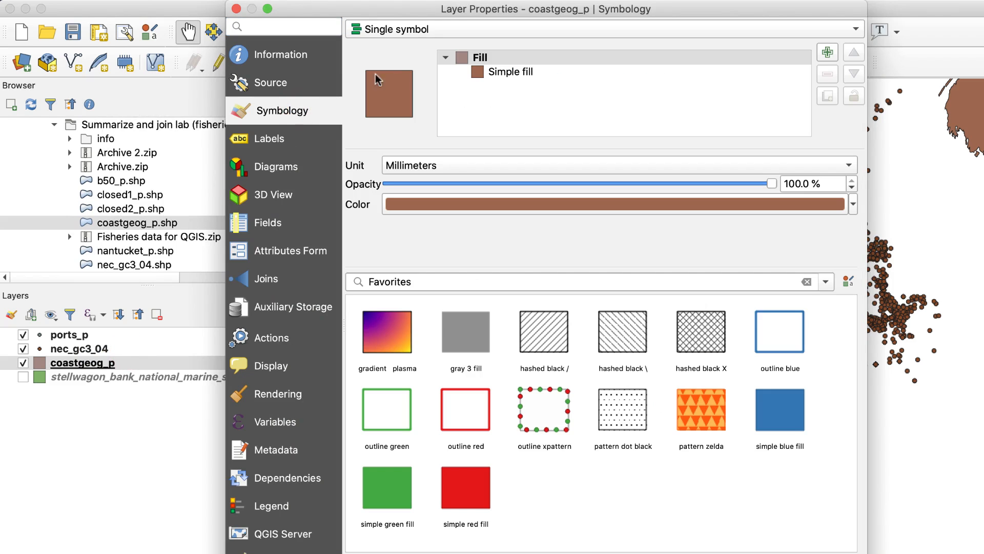
left_click(426, 30)
left_click(444, 31)
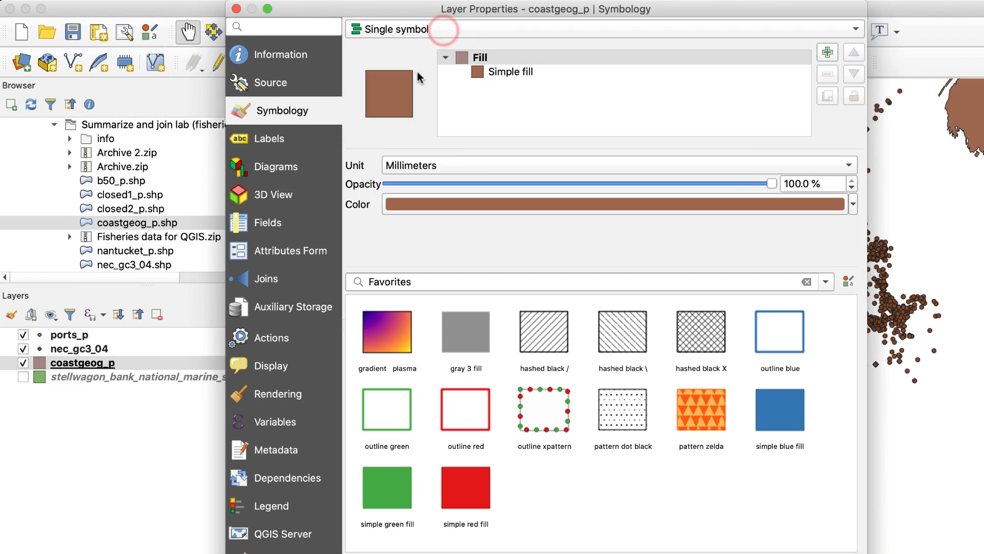
left_click(437, 204)
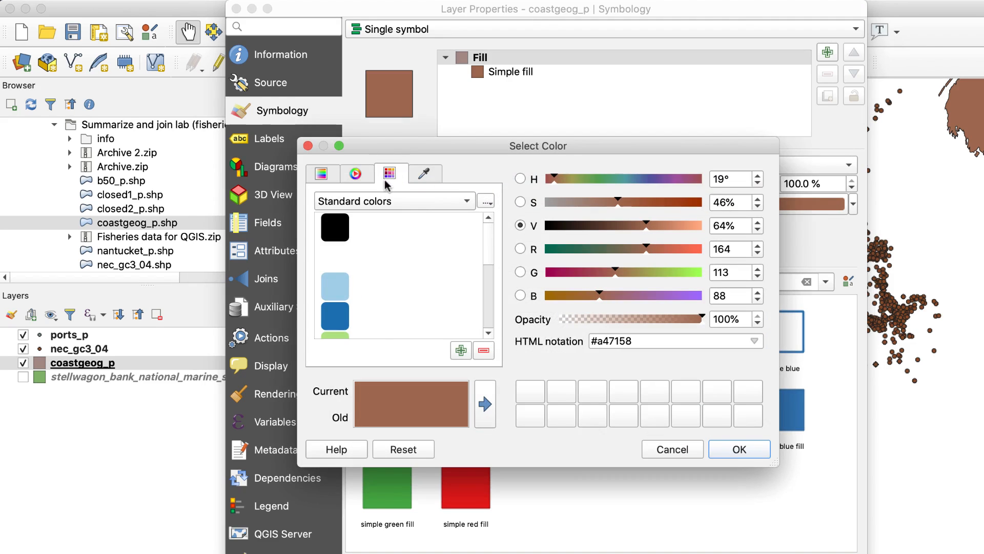
left_click(356, 174)
left_click(321, 175)
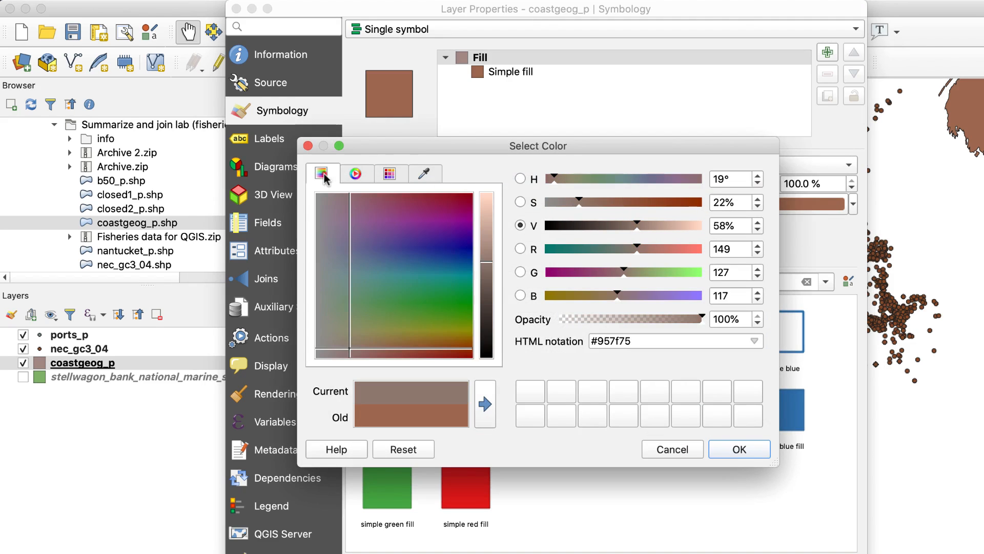
left_click(356, 174)
left_click(388, 173)
left_click(366, 177)
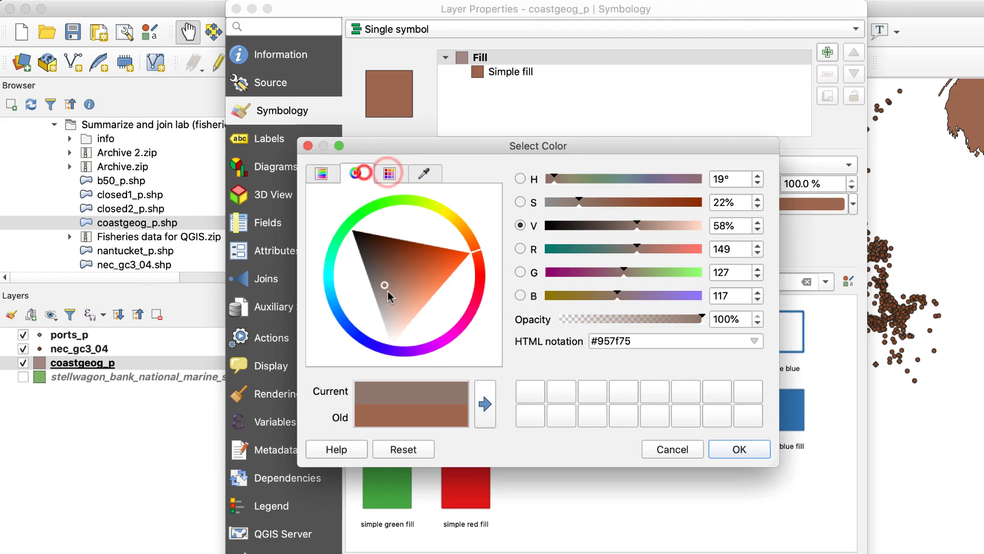
left_click_drag(386, 285, 376, 300)
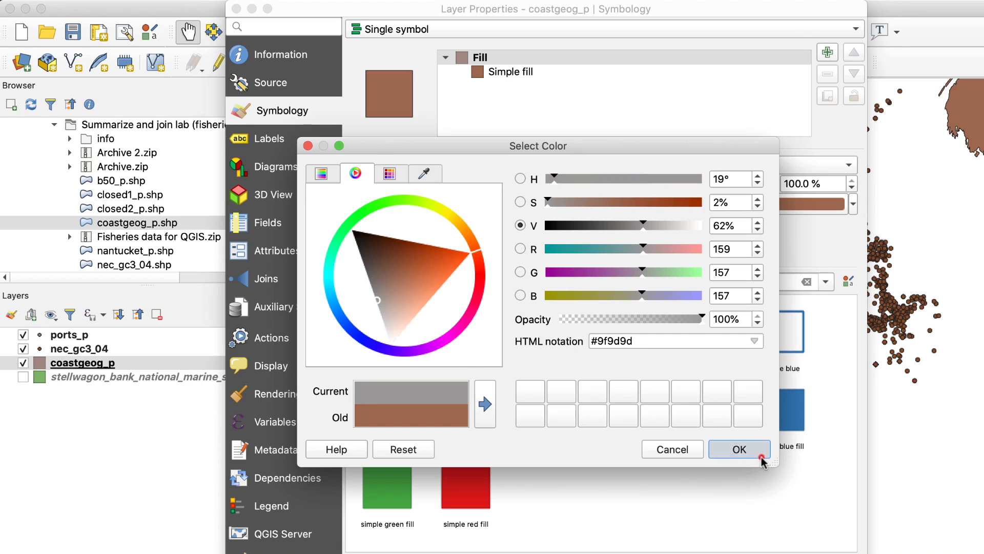
left_click(742, 451)
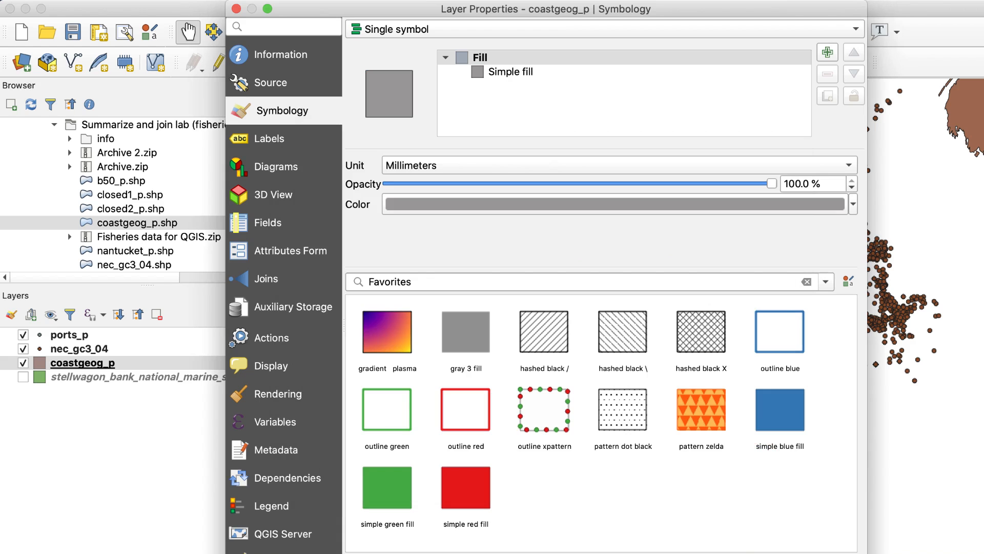
key("Return")
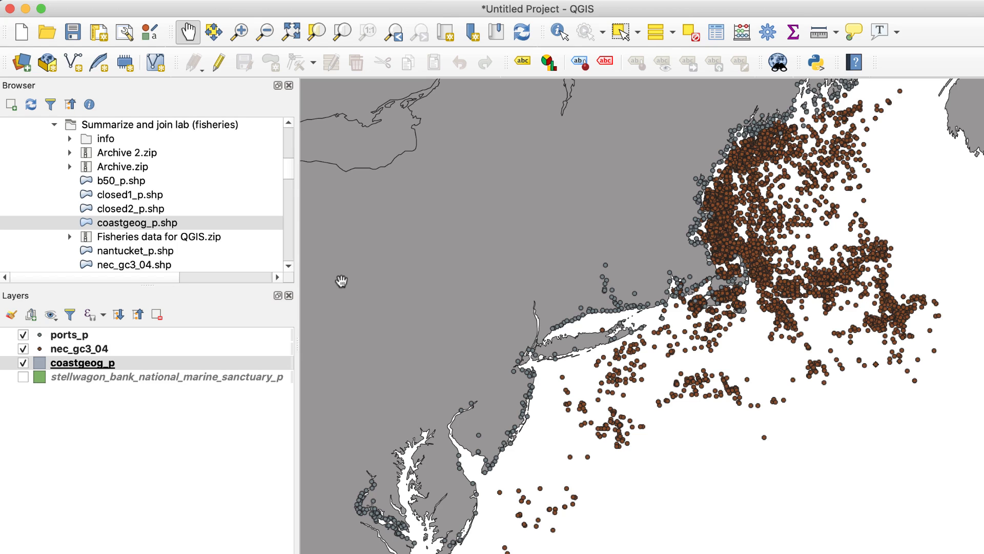
Step: Lighten the coastgeog_p layer's fill colour to light gray, #c5c4c4, and apply it
double_click(74, 364)
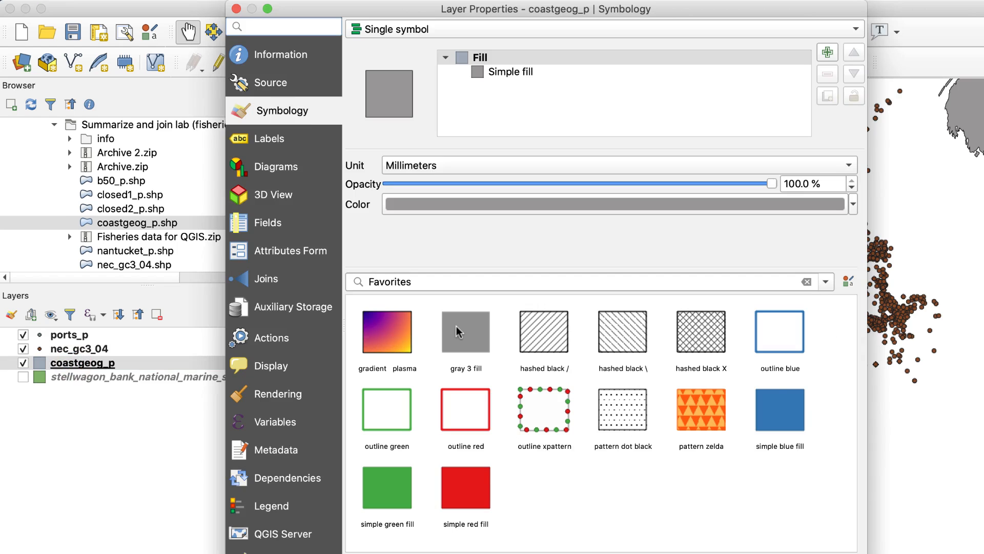
mouse_move(457, 330)
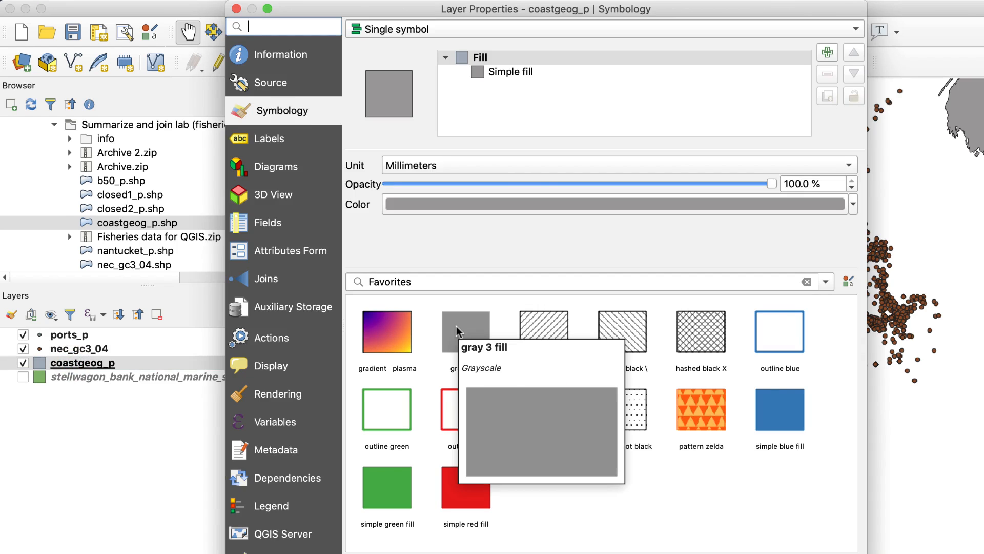
left_click(516, 204)
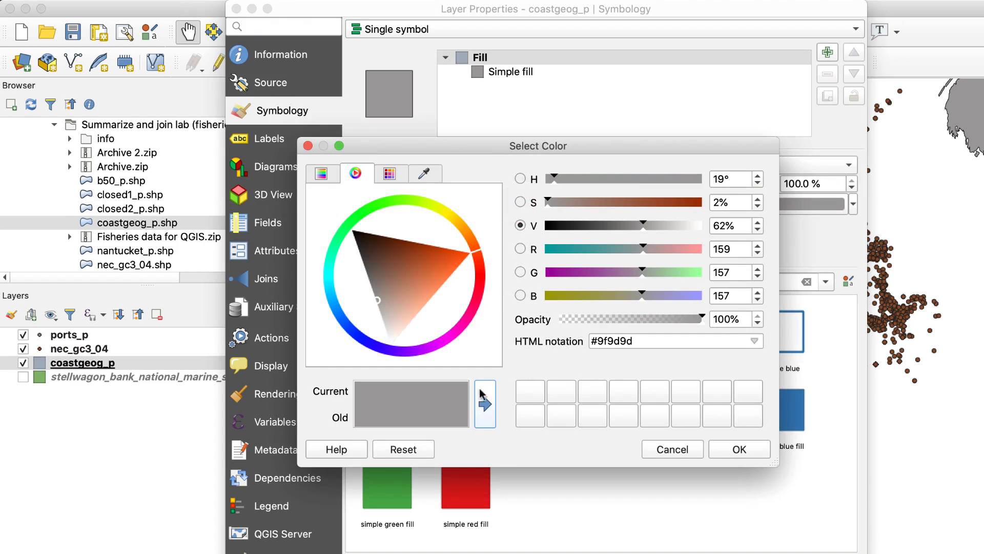
left_click_drag(378, 303, 382, 317)
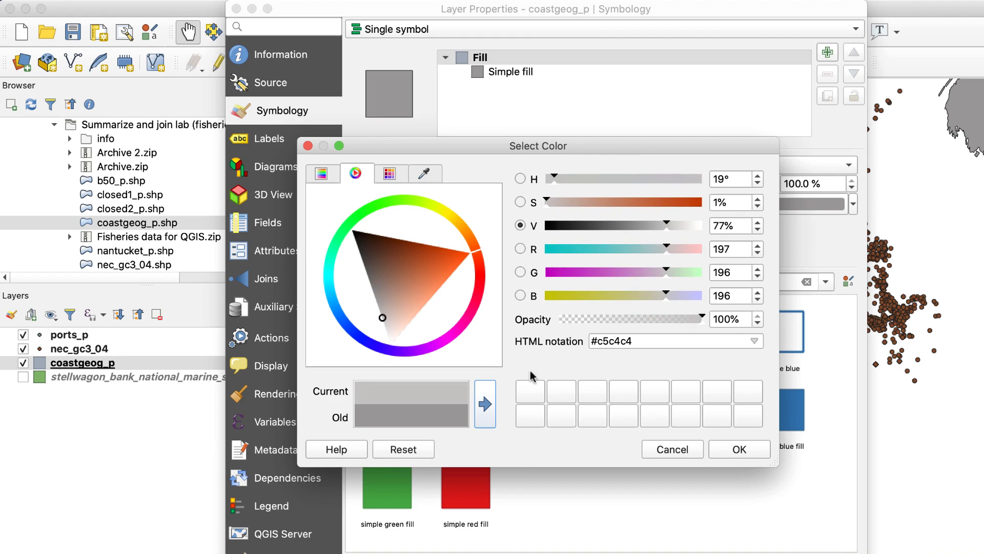
left_click(736, 447)
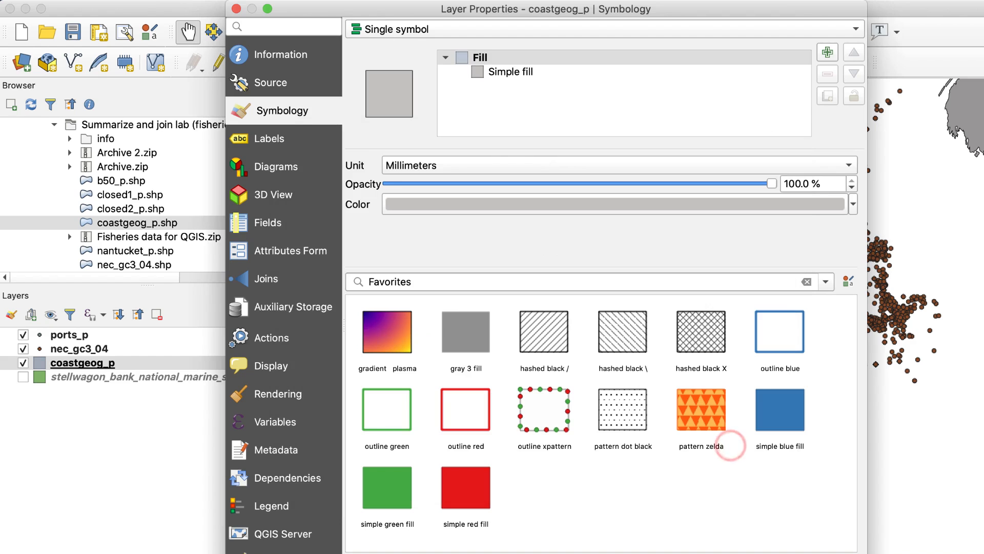
key("Return")
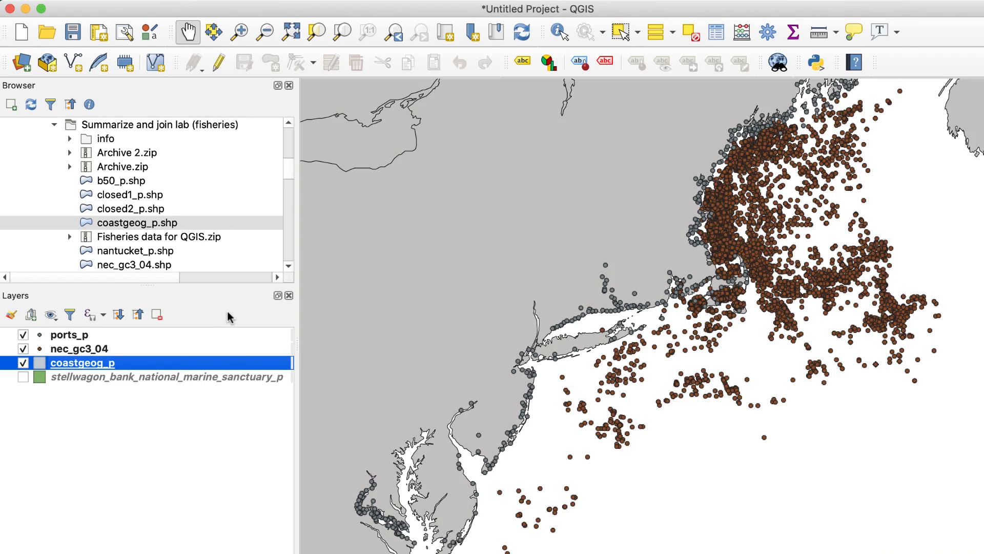
Step: Hide the nec_gc3_04 layer so only the ports are drawn over the coastline
key("Up")
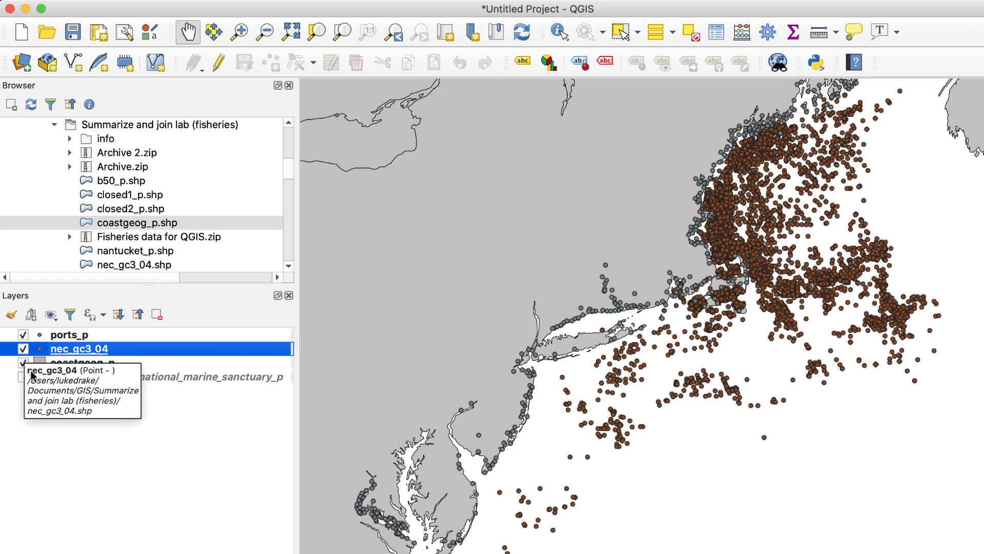
left_click(24, 350)
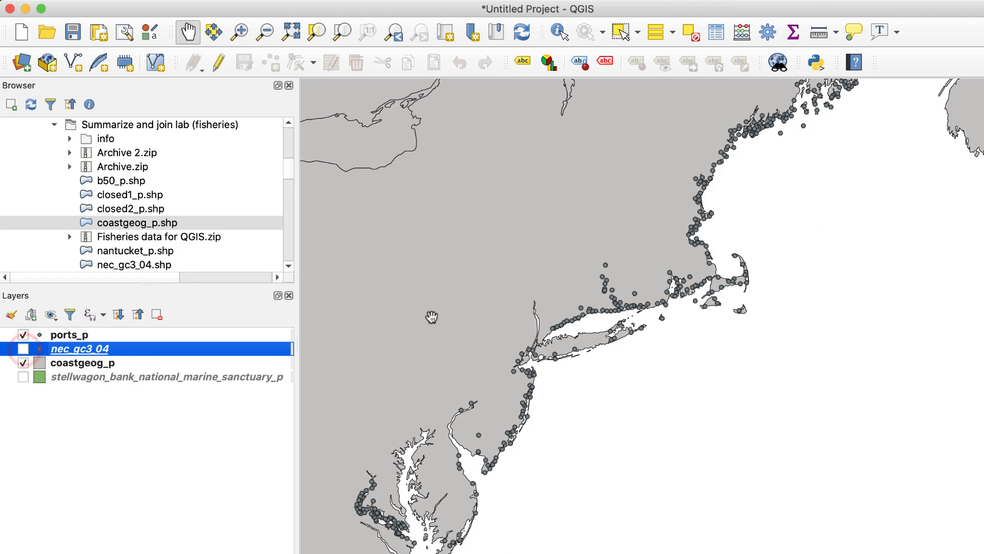
Step: Examine how the ports are distributed along the Atlantic coast from the Chesapeake up to Maine
left_click_drag(549, 242, 529, 303)
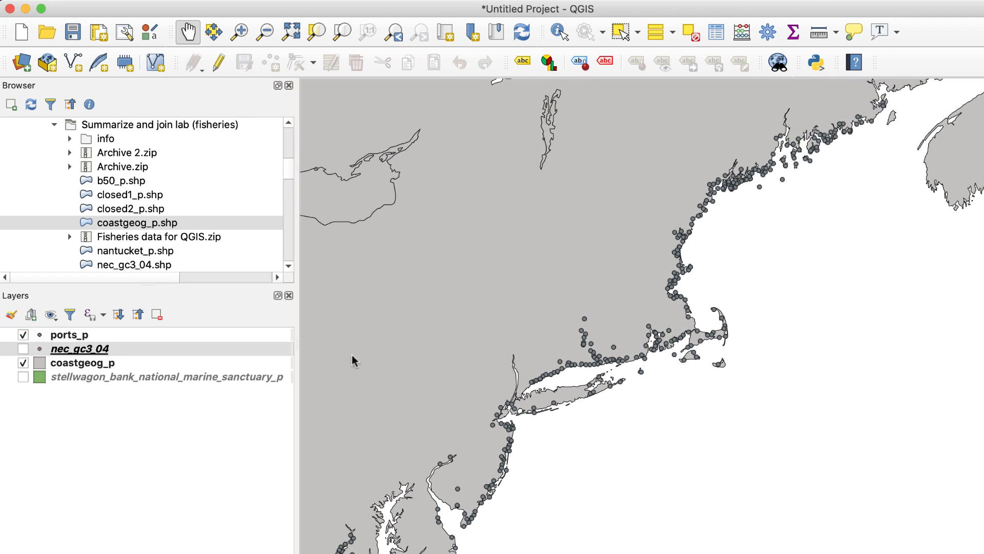
left_click_drag(472, 352, 474, 346)
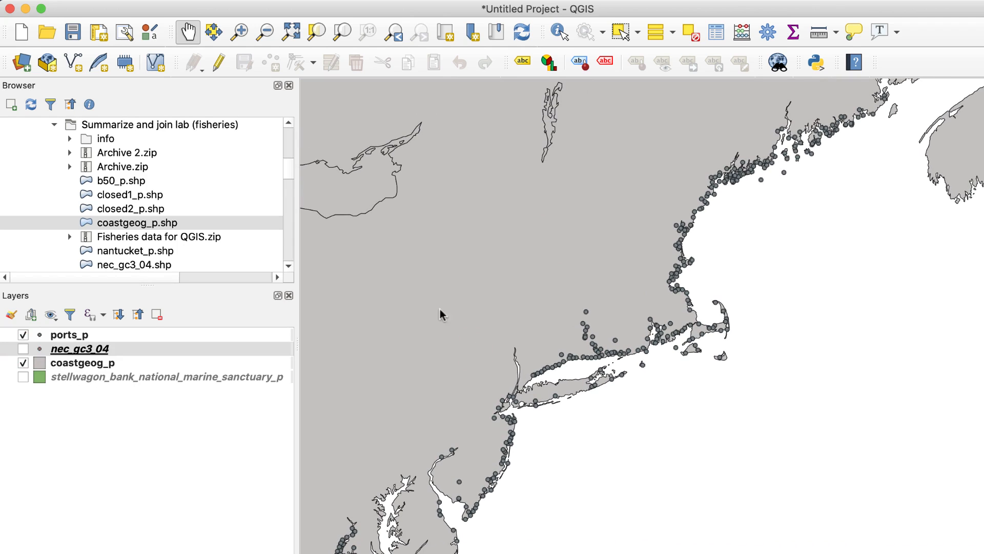
left_click_drag(381, 365, 405, 323)
left_click_drag(399, 460, 419, 338)
left_click_drag(404, 426, 505, 396)
left_click_drag(418, 469, 385, 506)
left_click_drag(578, 239, 494, 408)
left_click_drag(546, 217, 516, 312)
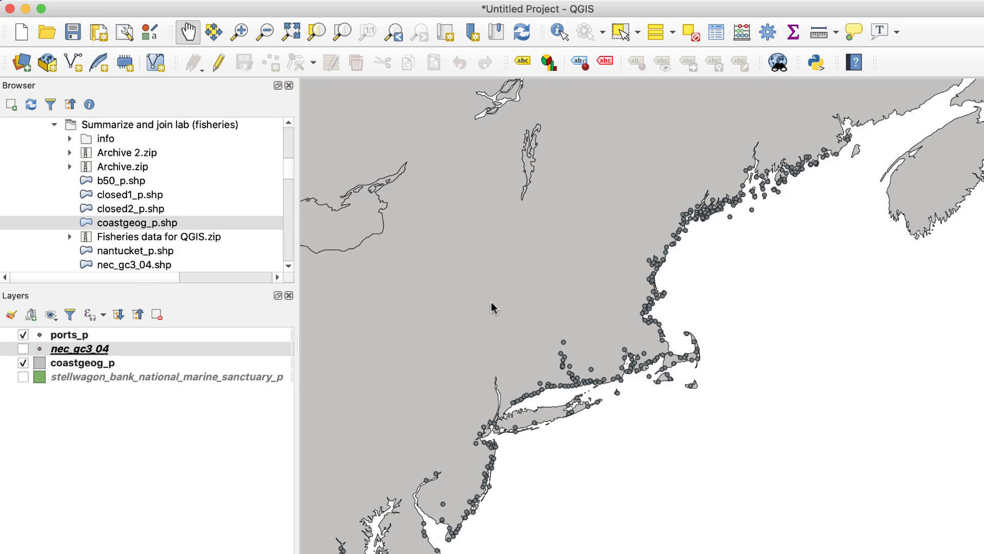
left_click_drag(482, 305, 487, 298)
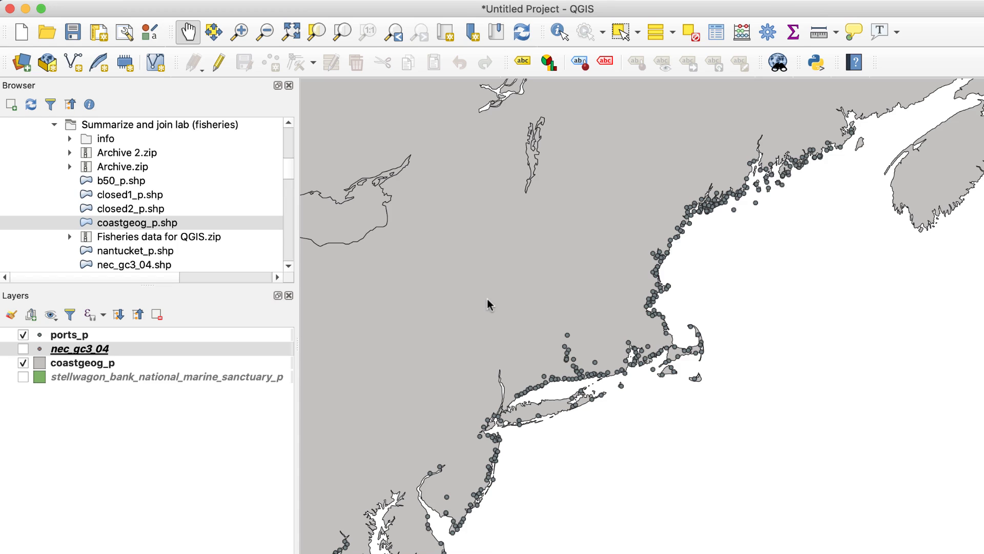
Step: Review the ports_p attribute table, widening the PORT_NAME column to show full names, and close the table
left_click(64, 335)
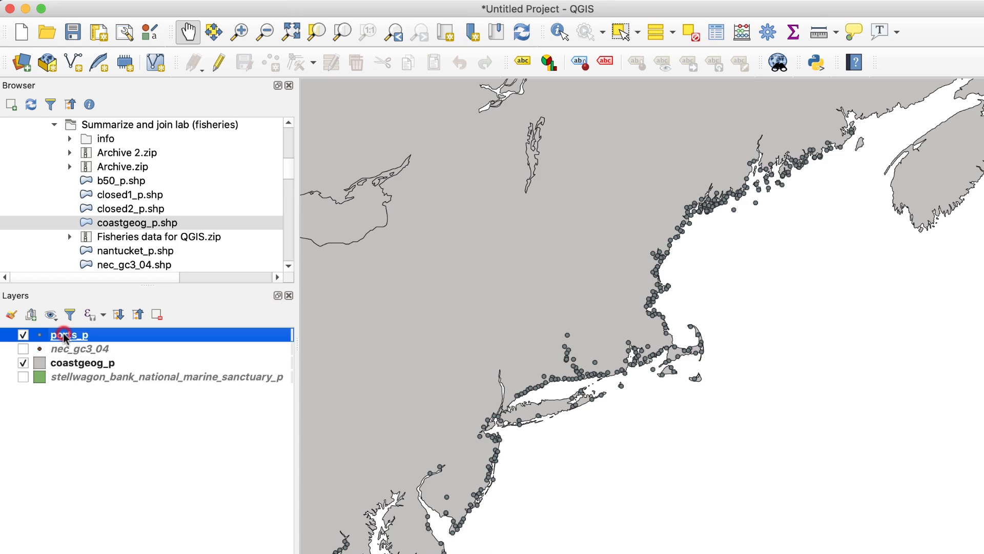
right_click(64, 335)
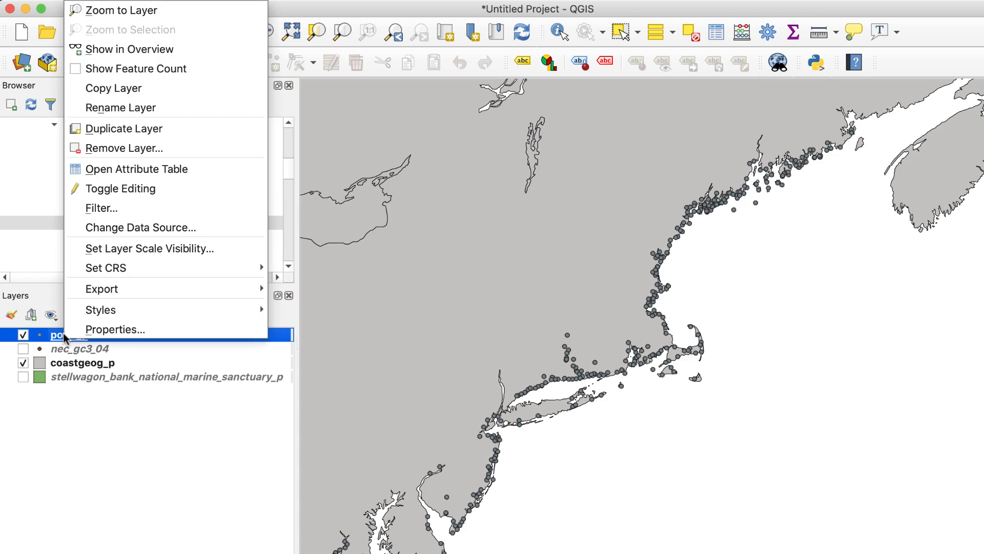
left_click(198, 169)
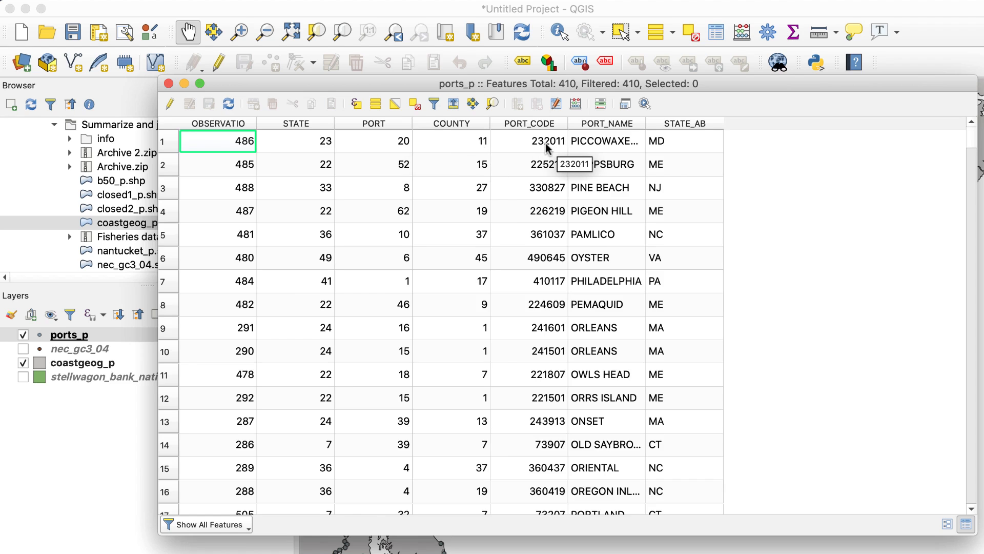
left_click_drag(645, 121, 695, 121)
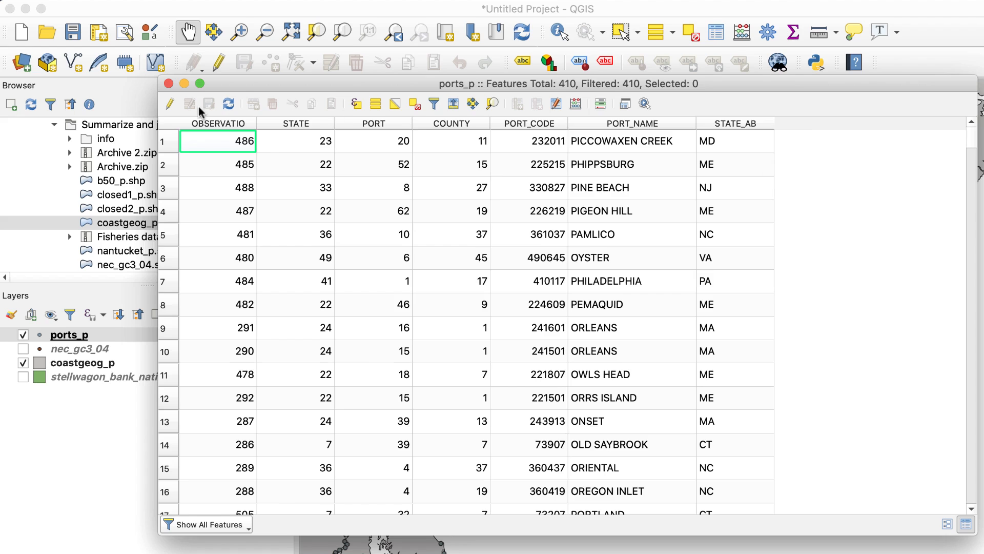
left_click(168, 84)
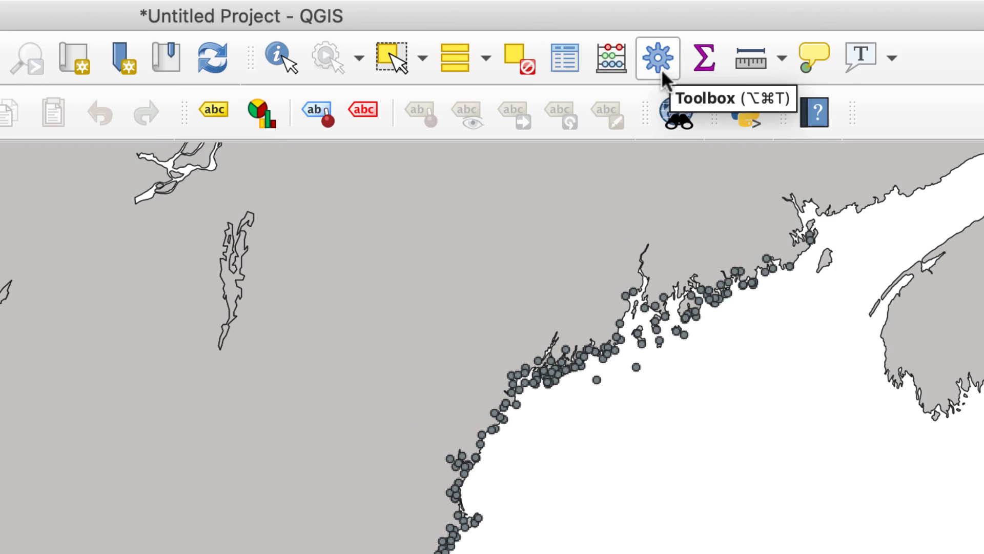
Step: Show the Processing Toolbox and search it for "extract" tools, then clear the search to list all tool groups
left_click(659, 65)
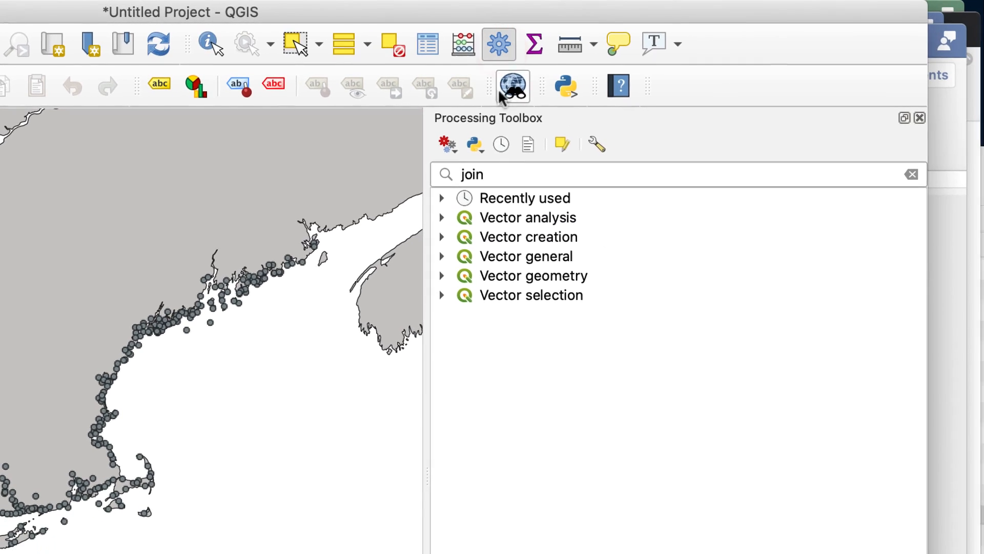
left_click(502, 174)
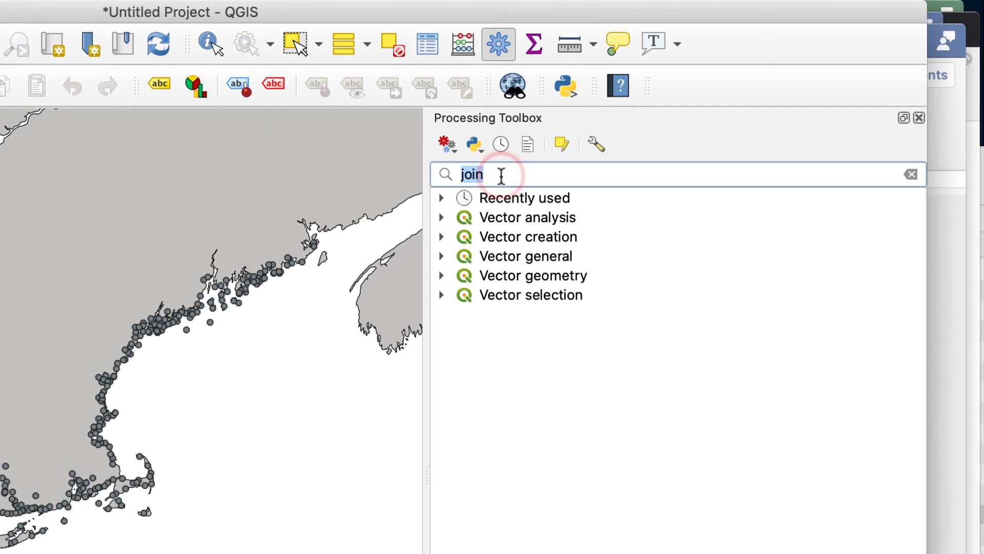
type("extract")
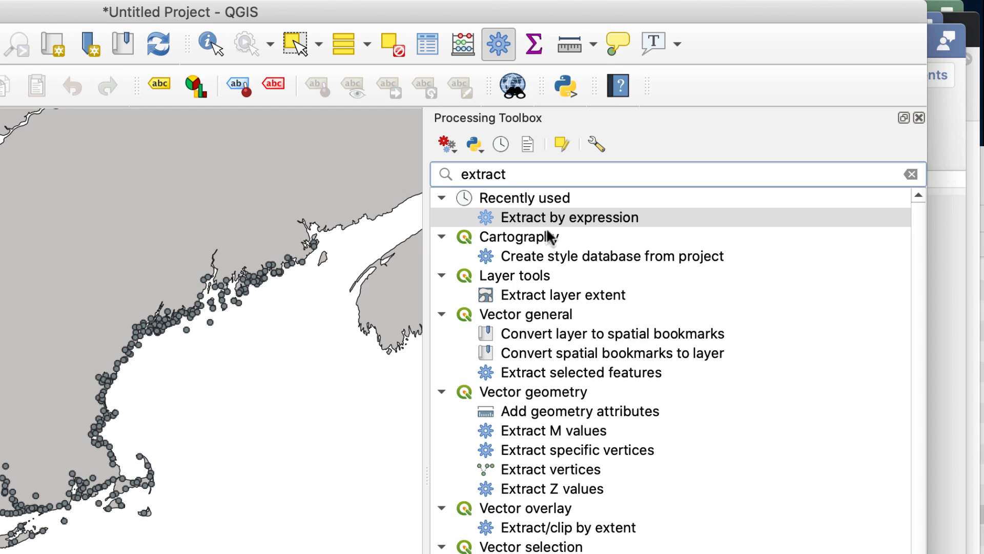
mouse_move(546, 252)
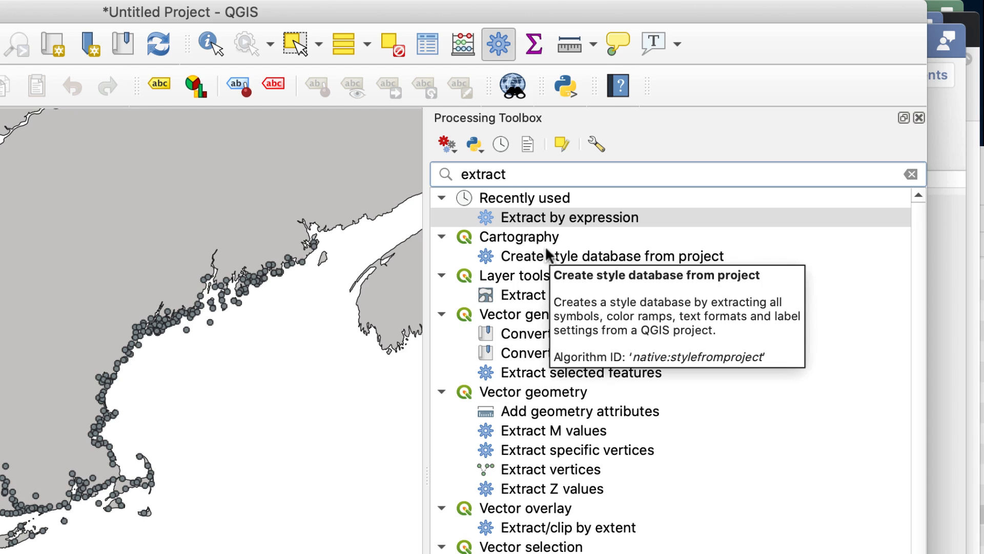
key("BackSpace")
key("BackSpace")
key("BackSpace")
key("BackSpace")
key("BackSpace")
key("BackSpace")
key("BackSpace")
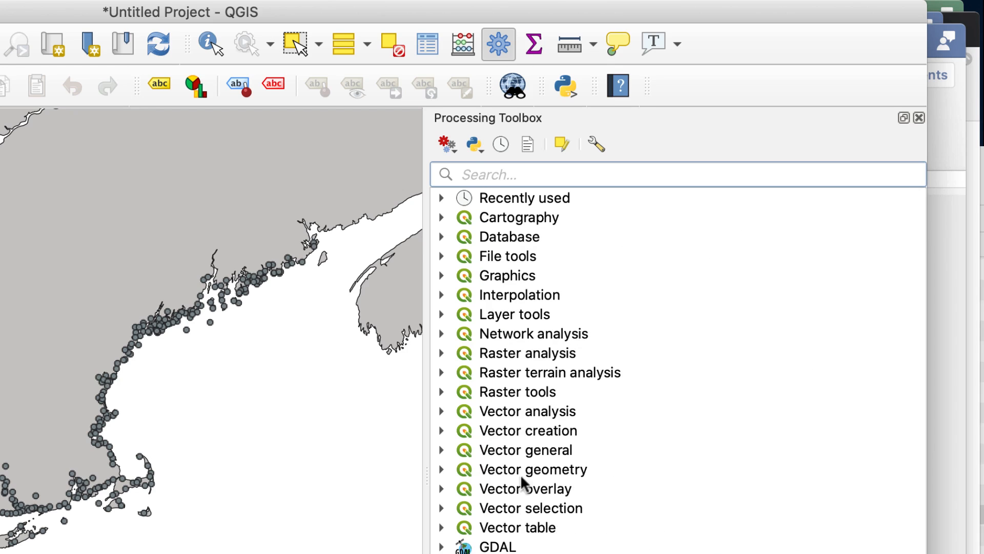
Step: Open the Extract by expression tool from the Vector selection group with ports_p as the input layer
left_click(583, 508)
double_click(583, 507)
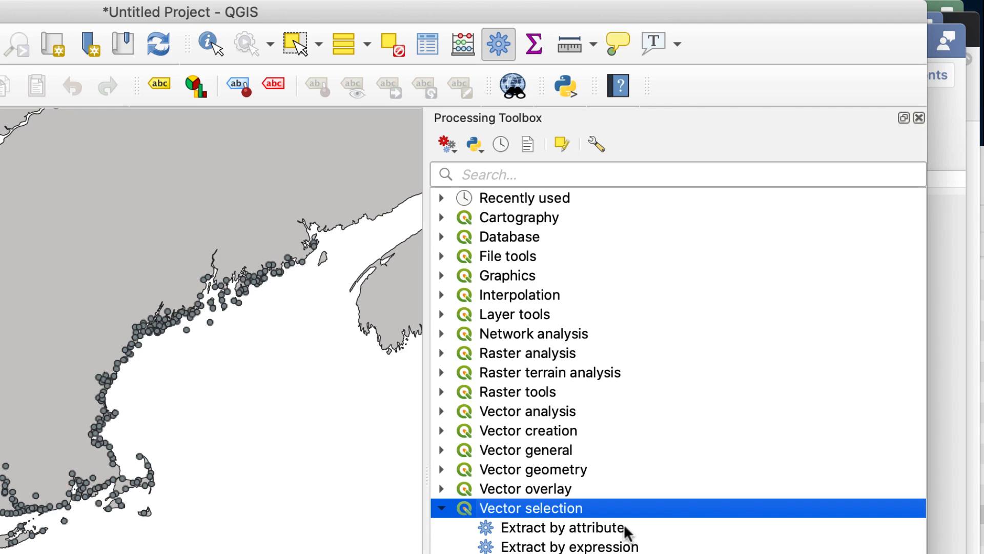
left_click(627, 546)
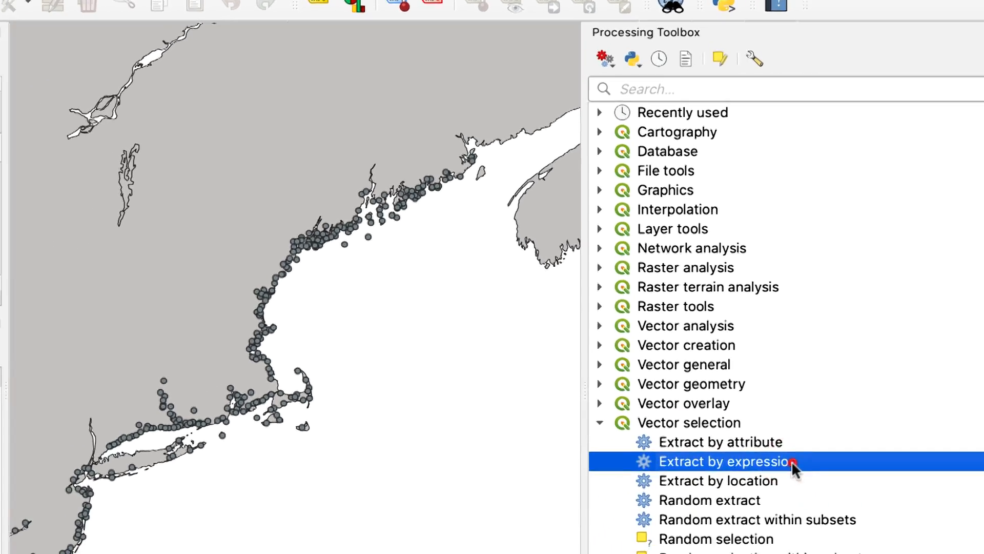
double_click(793, 463)
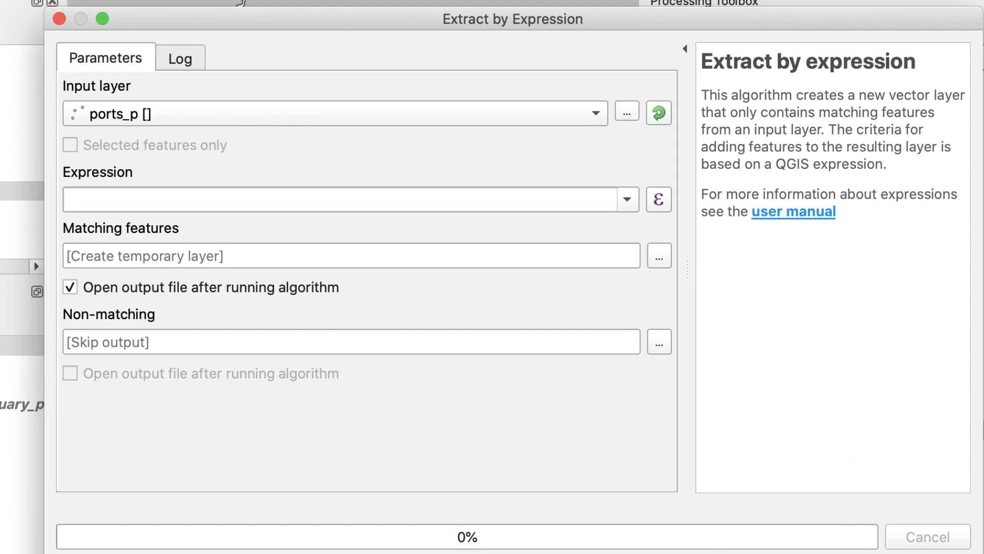
left_click(306, 113)
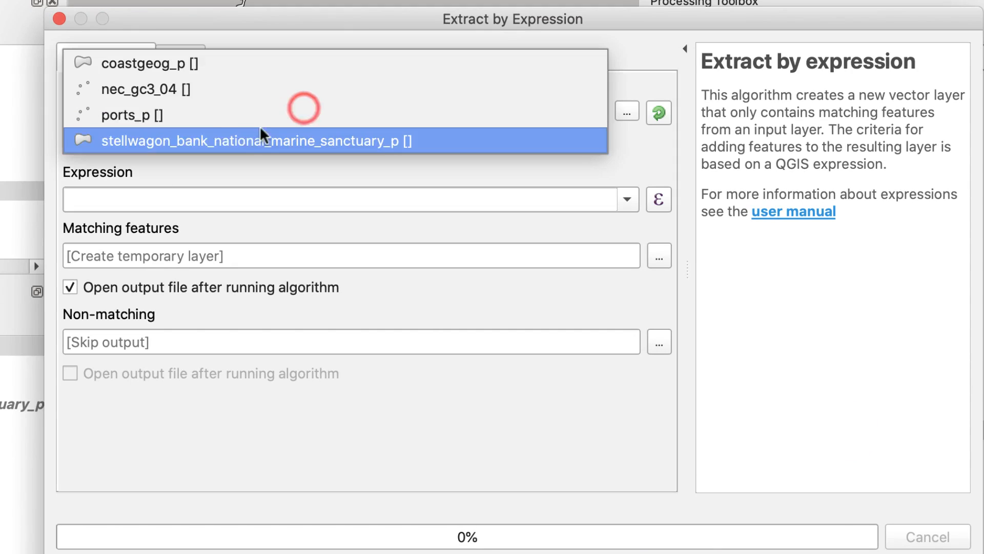
left_click(162, 115)
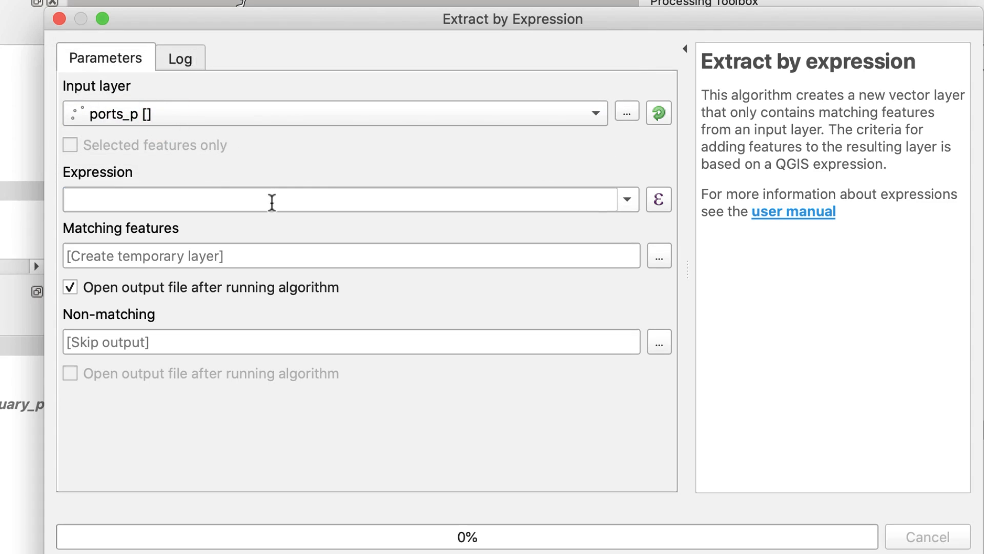
Step: Enter the expression STATE_AB = 'ME' OR STATE_AB='MA' OR STATE_AB = 'NH' and check it in the expression builder
left_click(271, 201)
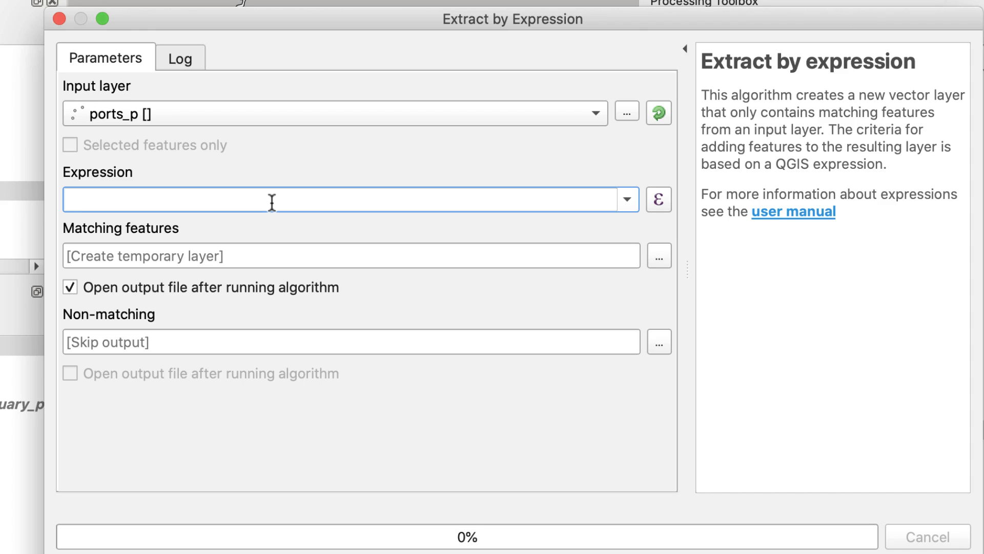
type("STATE_AB = 'ME' OR STATE_AB='MA' OR STATE_AB = 'NH'")
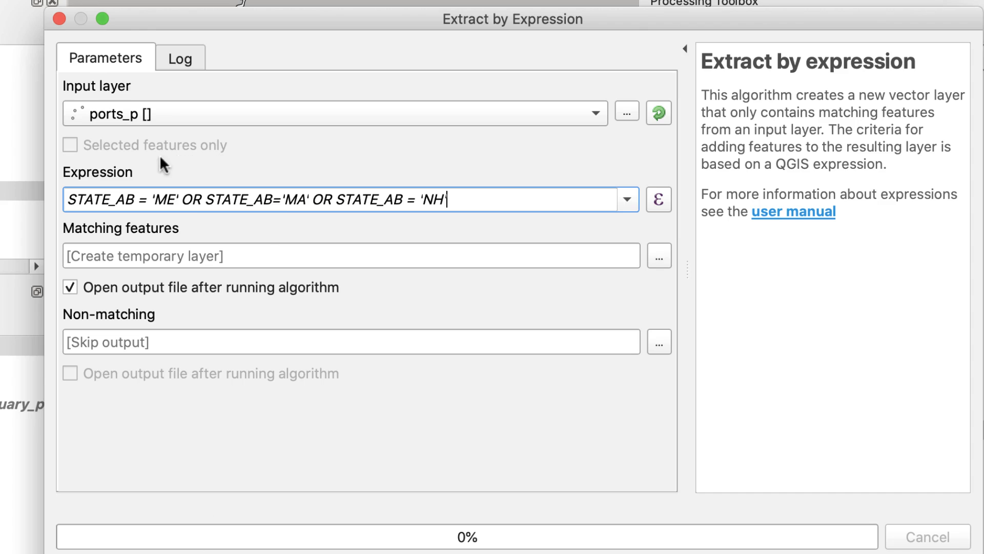
left_click(345, 173)
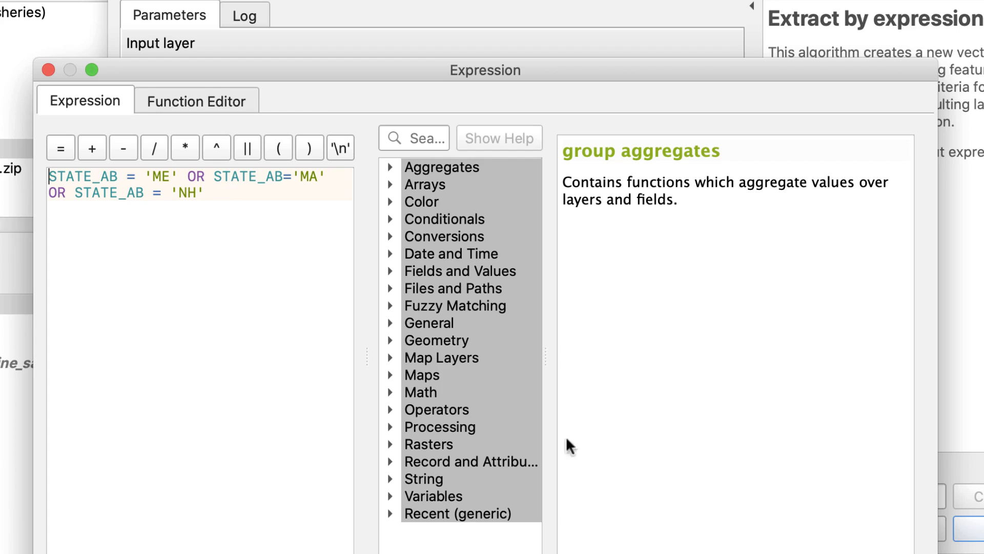
left_click(874, 553)
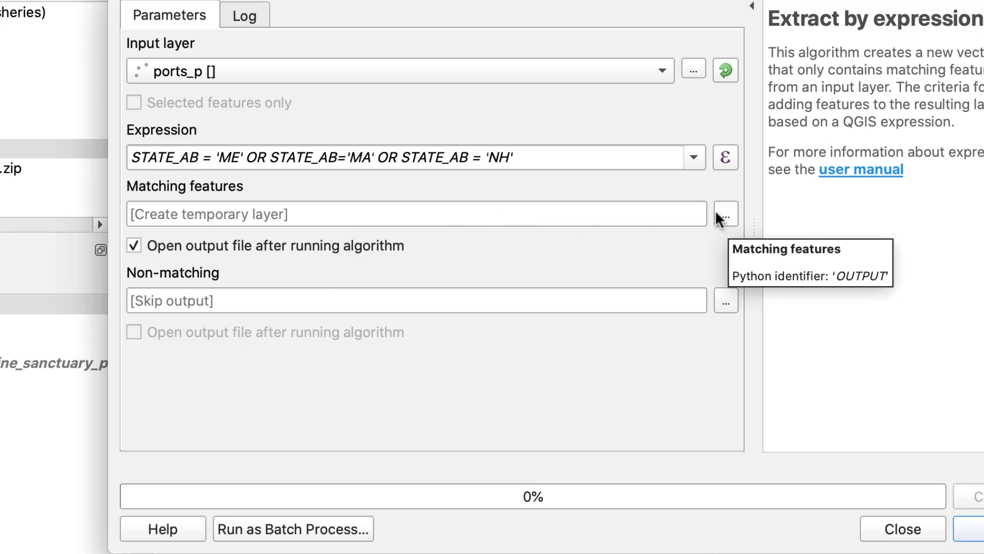
Step: Set the matching features to save as Port_Gulf_of_Maine_.gpkg in the Documents/GIS folder, and run the extraction
left_click(729, 211)
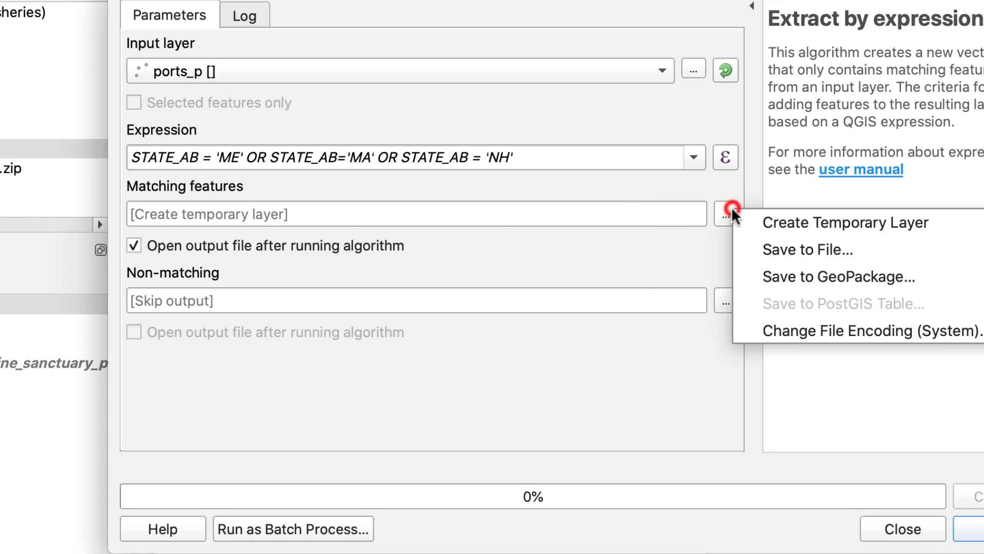
left_click(756, 250)
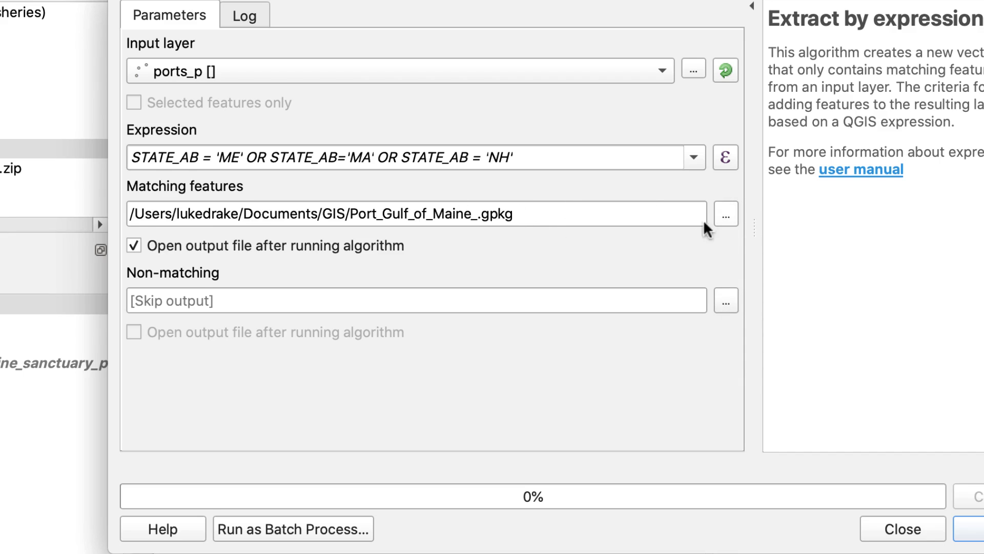
left_click(727, 214)
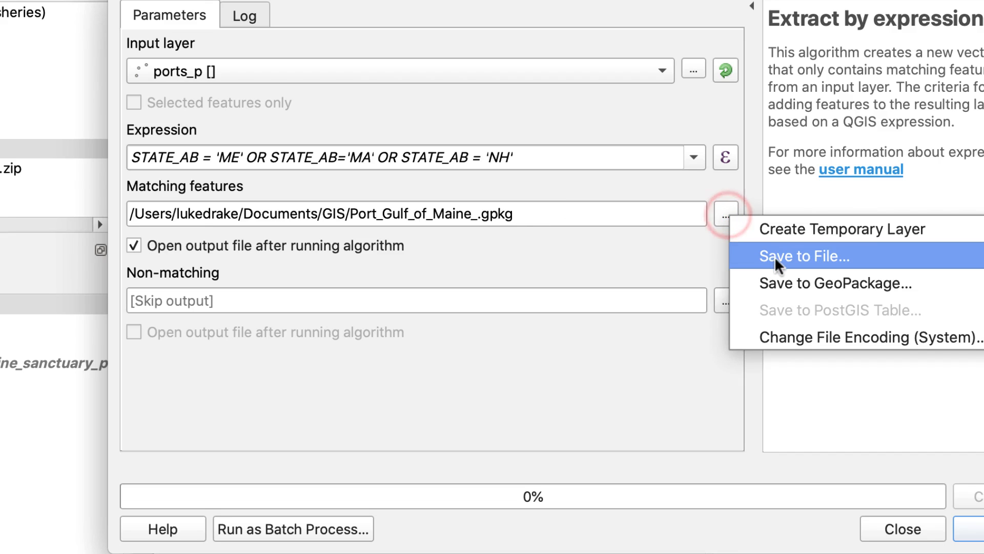
left_click(650, 245)
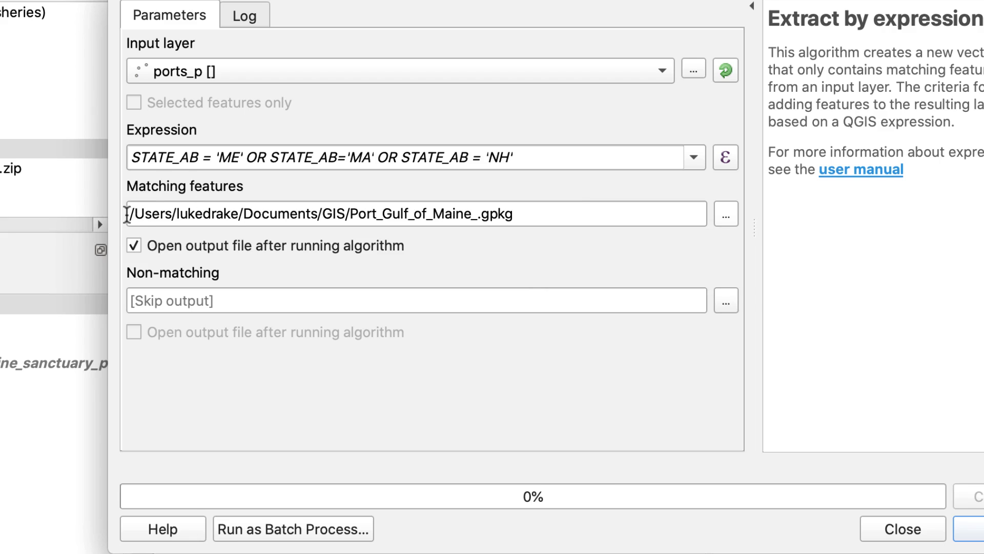
left_click_drag(131, 215, 547, 222)
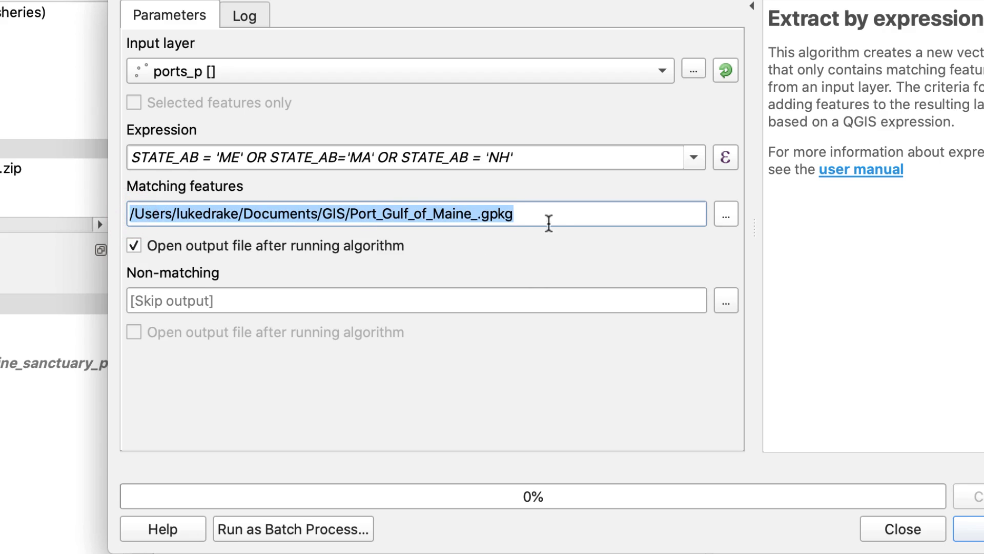
left_click(548, 222)
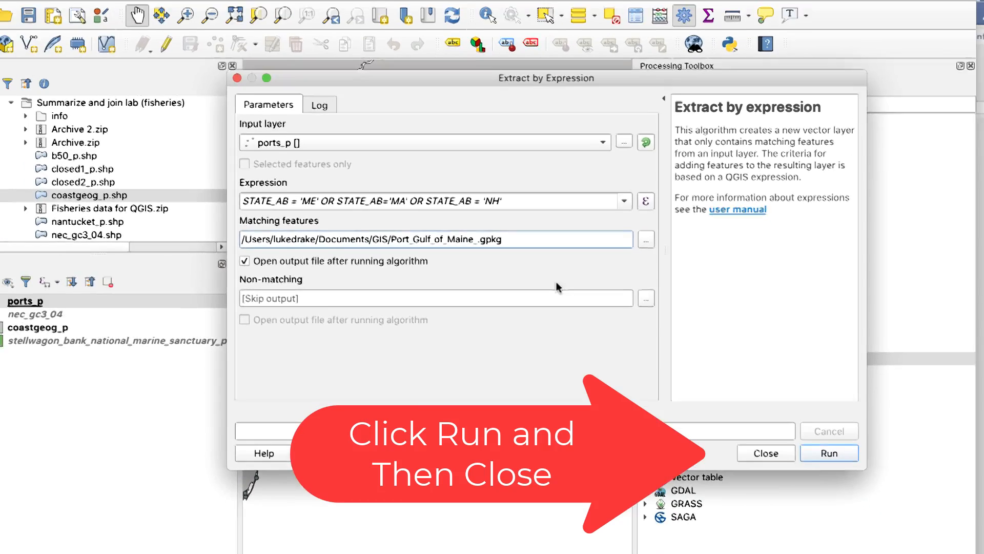
left_click(956, 517)
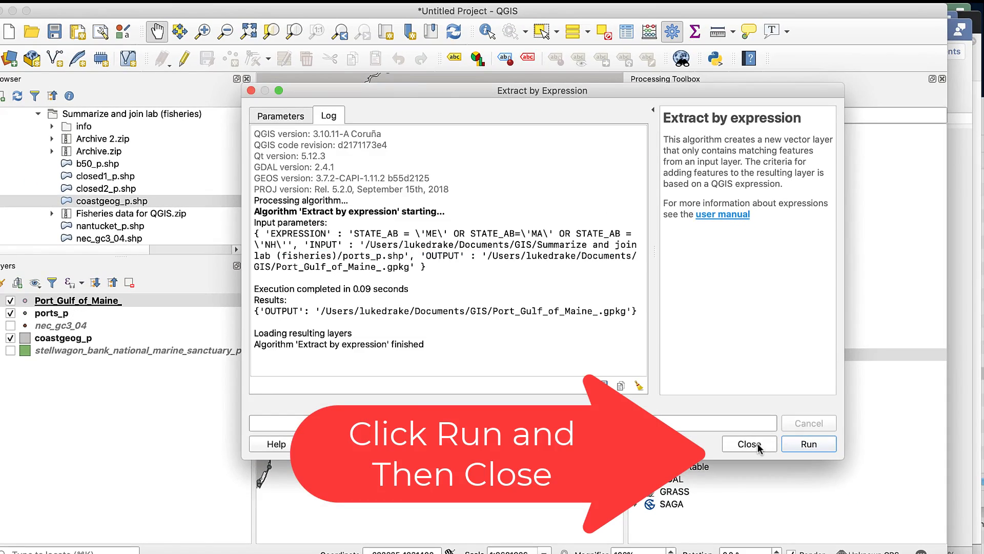
left_click(880, 517)
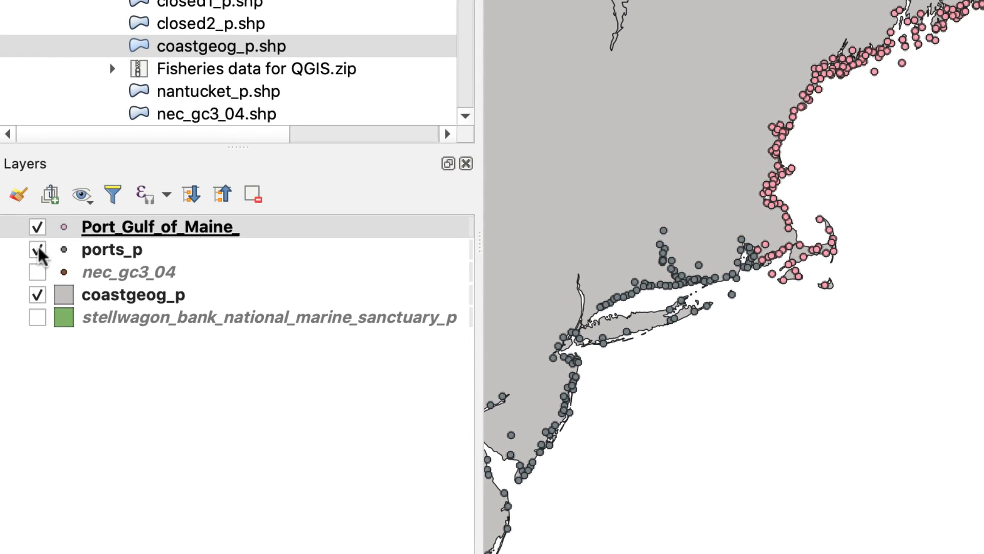
Step: Hide the original ports_p layer and remove it from the project
left_click(38, 250)
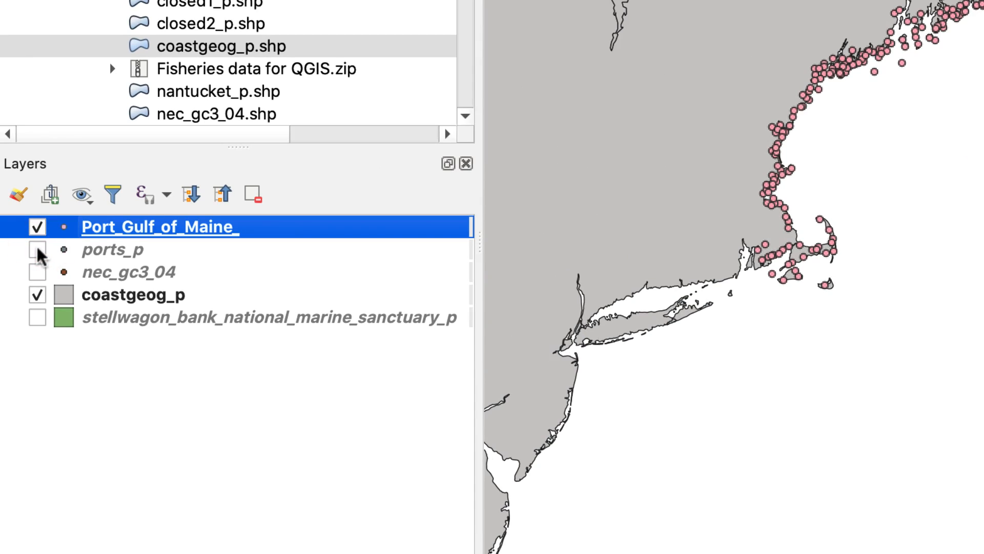
left_click(115, 251)
right_click(135, 256)
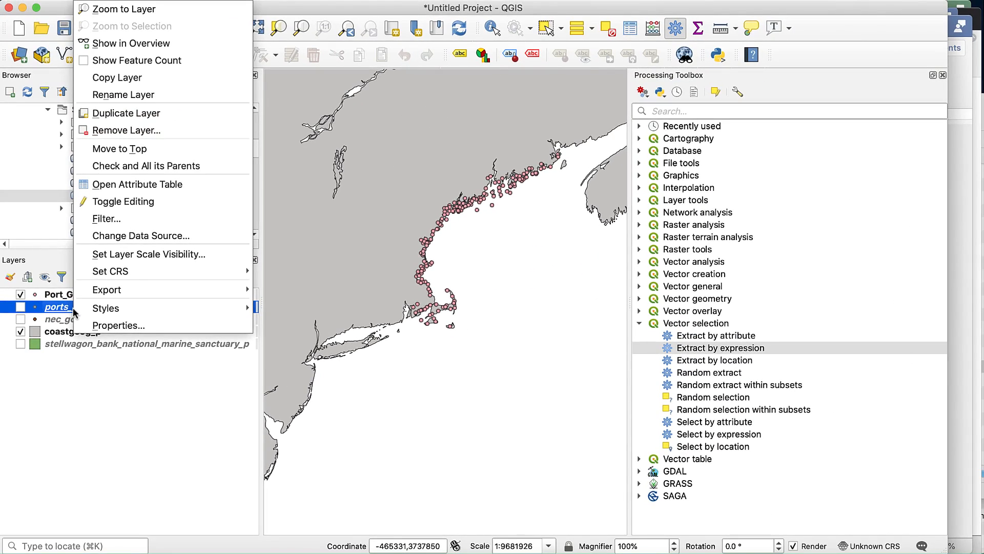
left_click(132, 130)
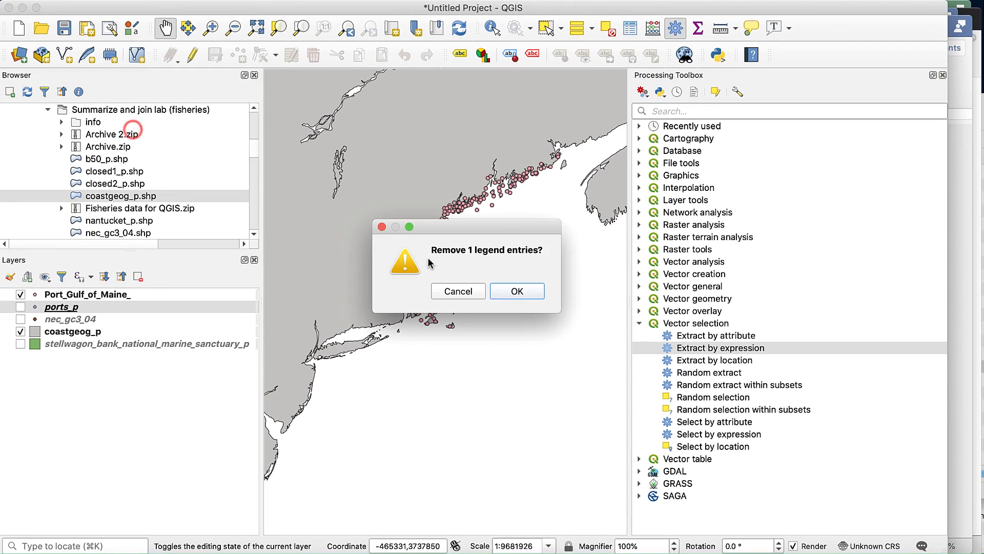
left_click(515, 290)
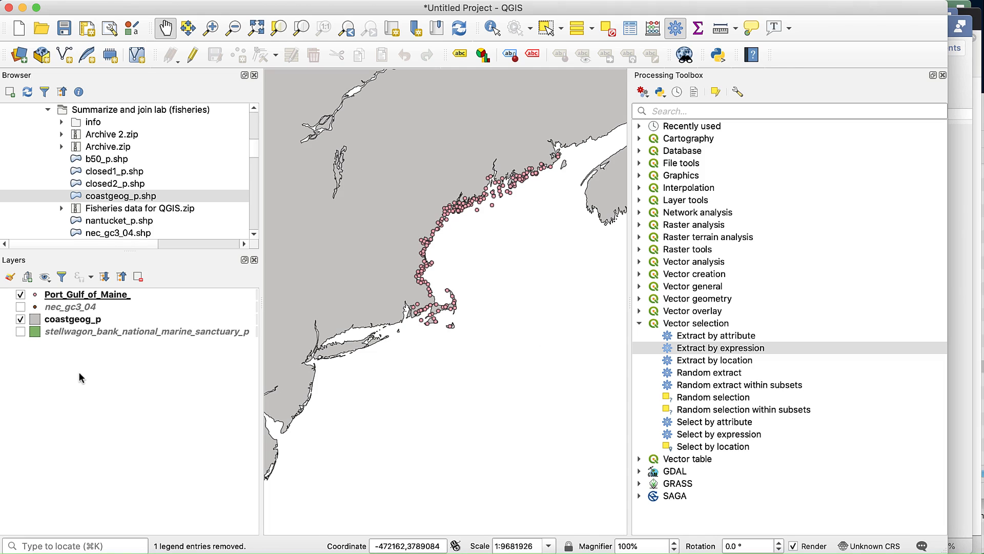
Step: Show the nec_gc3_04 layer and review the trip, quantity, port and vessel columns in its attribute table
left_click(77, 308)
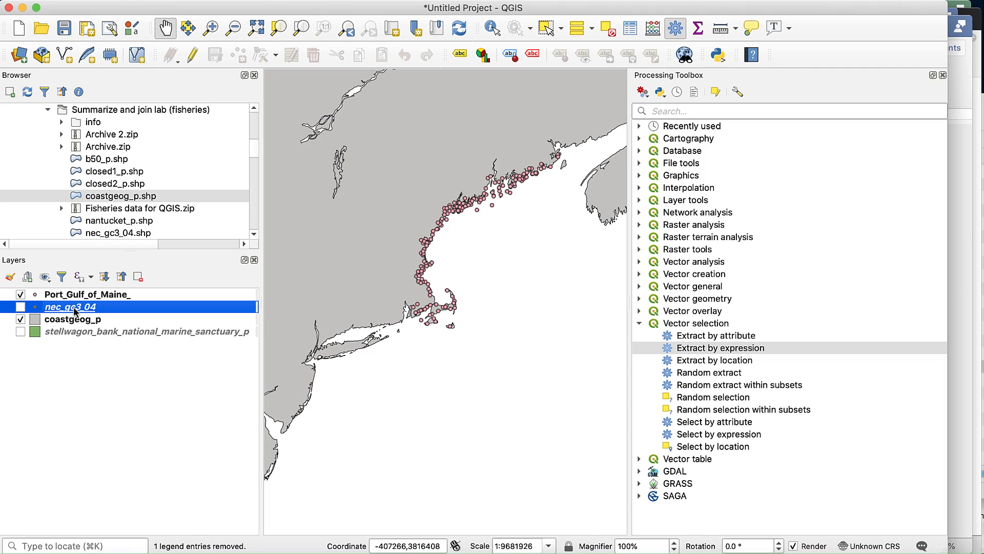
left_click(20, 307)
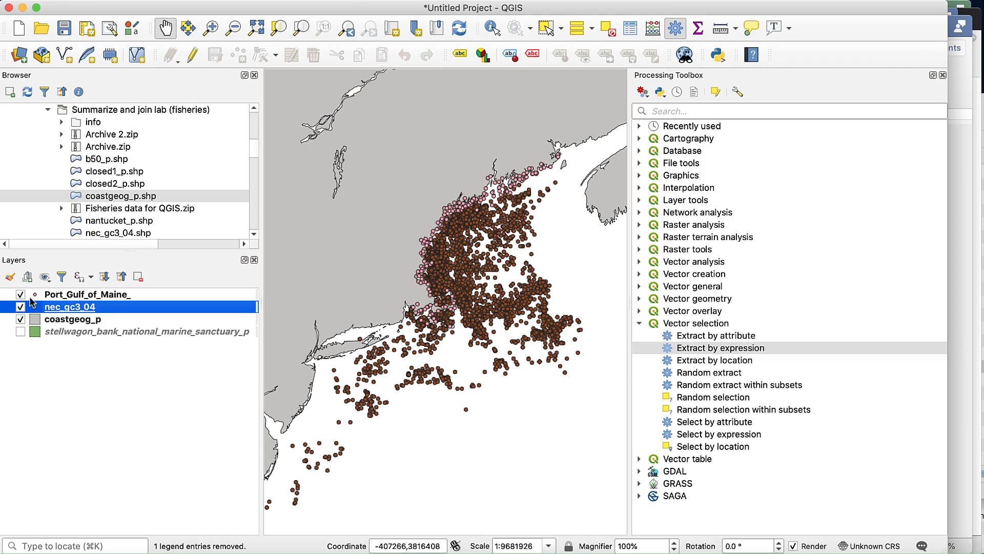
right_click(89, 312)
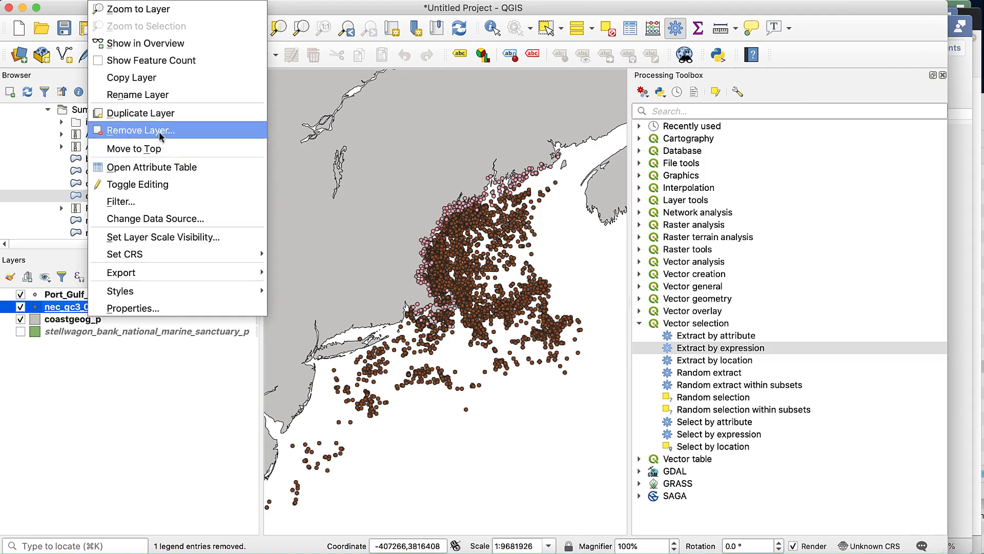
left_click(187, 169)
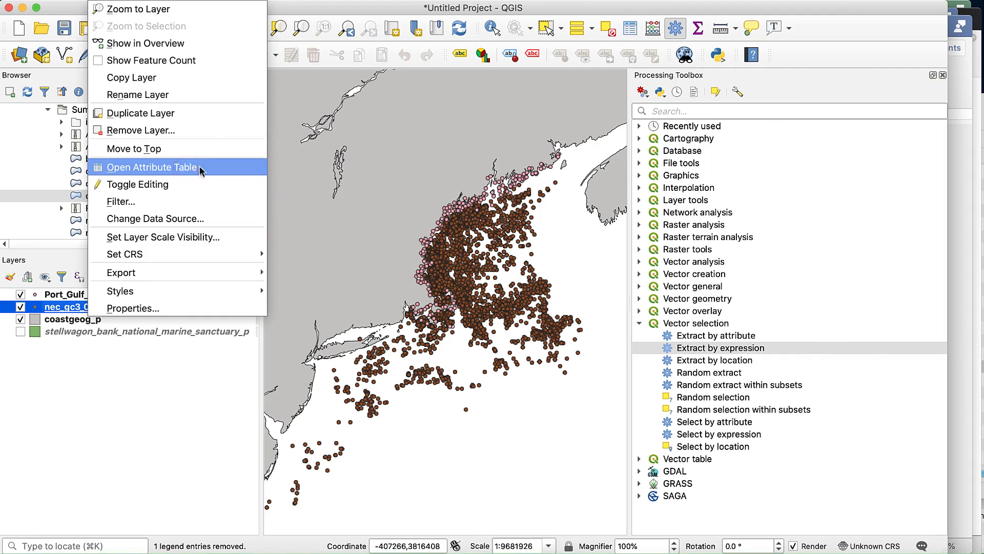
left_click(205, 166)
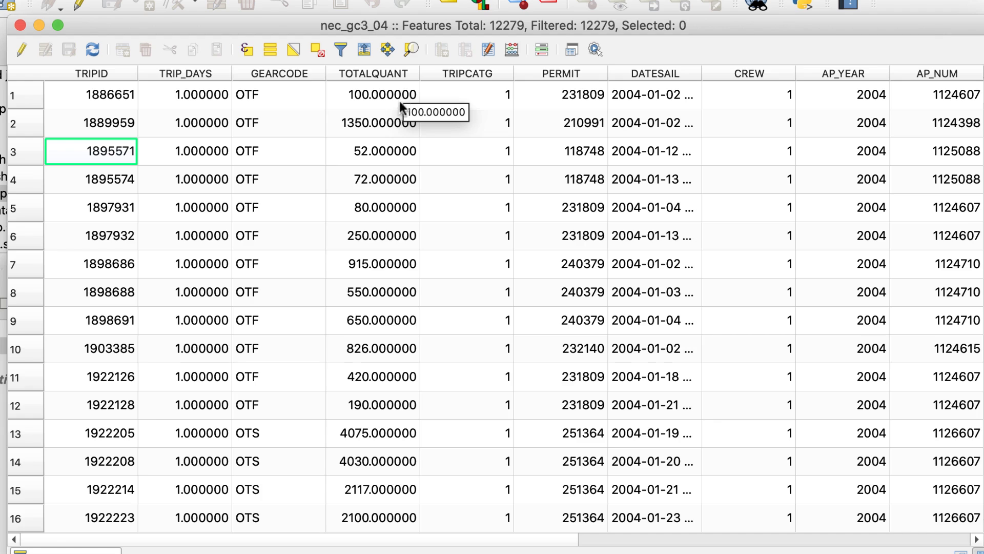
left_click(361, 92)
scroll(333, 97, "right", 10)
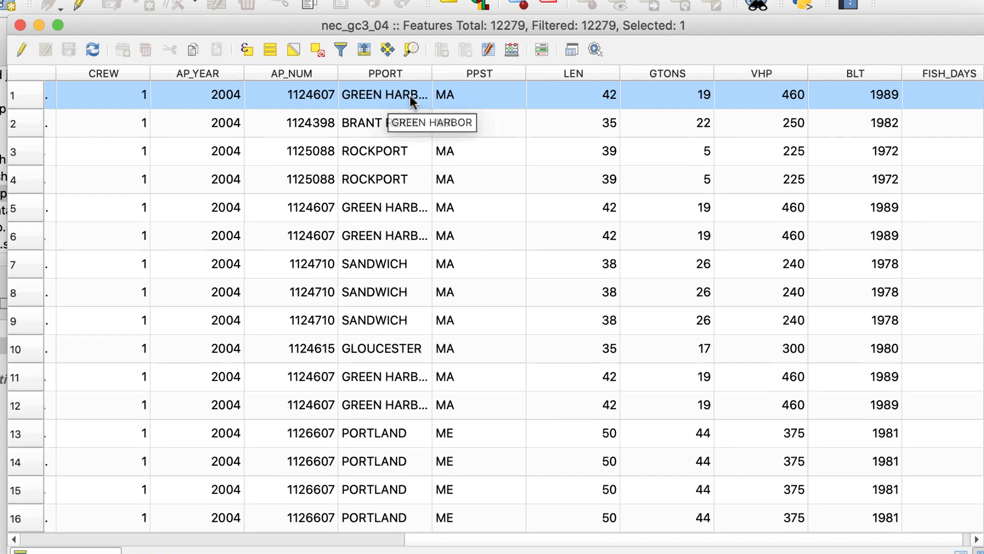
scroll(410, 95, "right", 1)
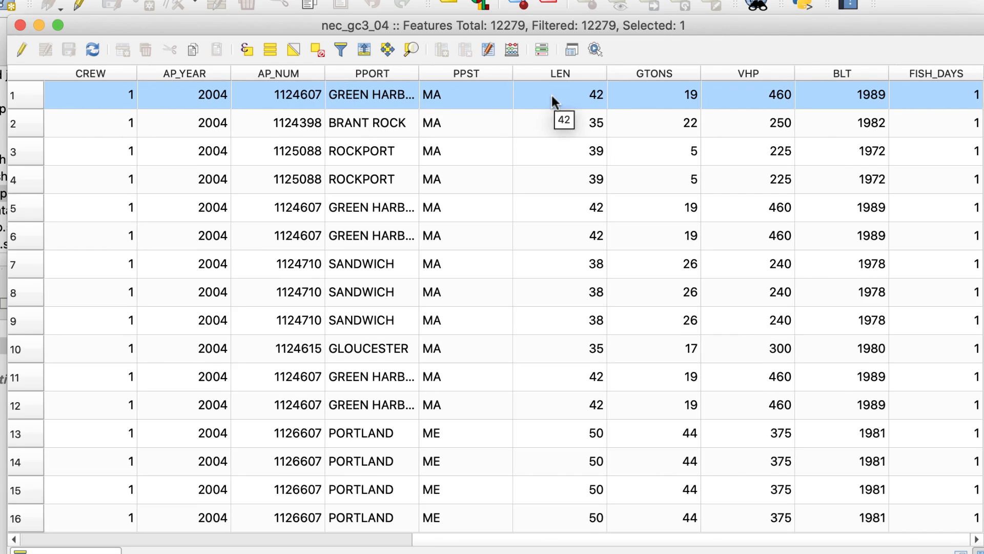
scroll(552, 93, "left", 10)
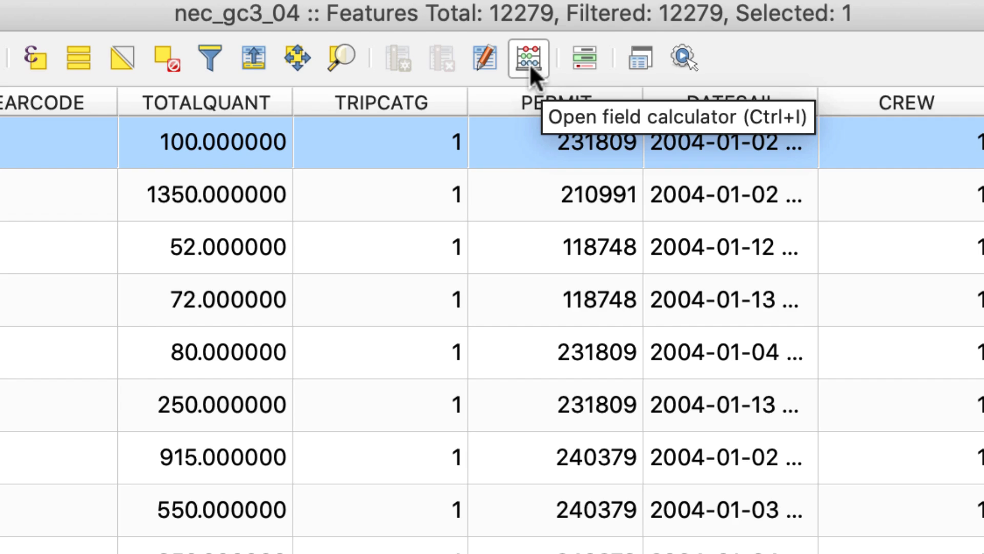
Step: Start a field calculation on all features that creates a new whole-number field named FISH_DAYS_ with length 10
left_click(530, 62)
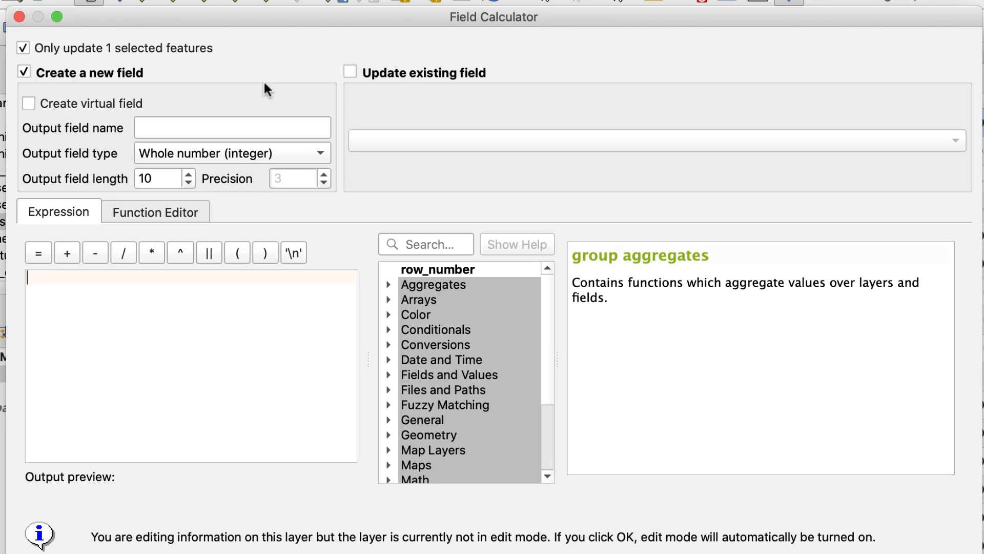
left_click(349, 72)
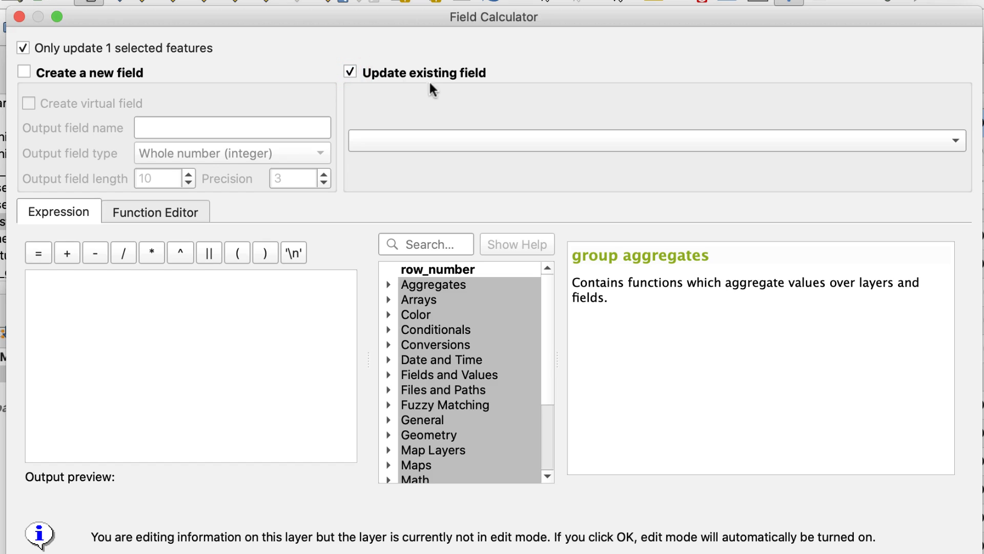
left_click(21, 73)
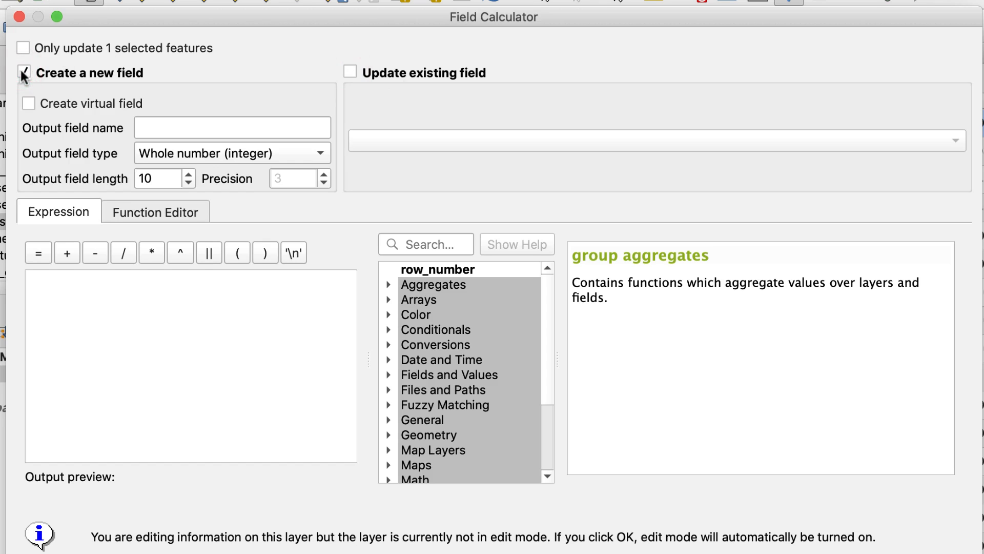
left_click(206, 125)
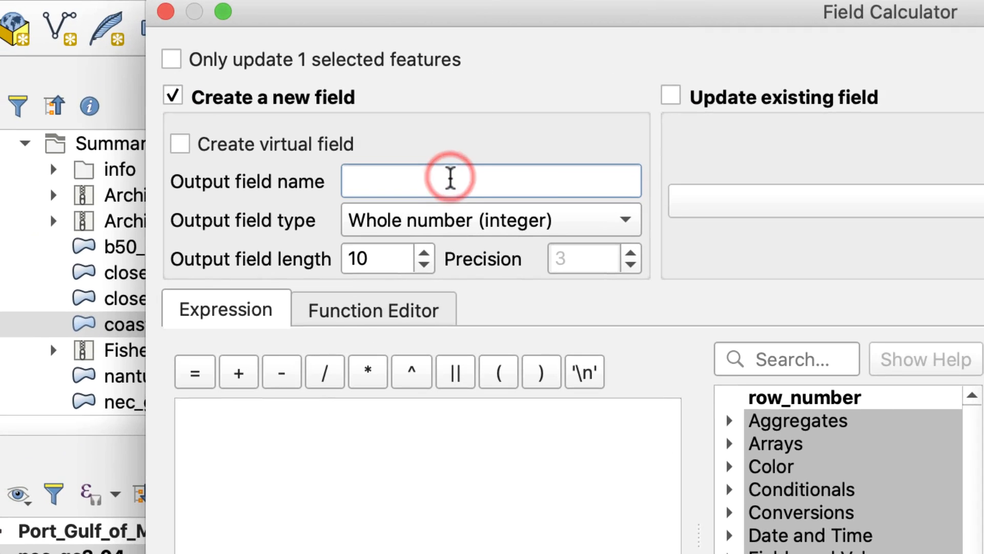
type("FISH")
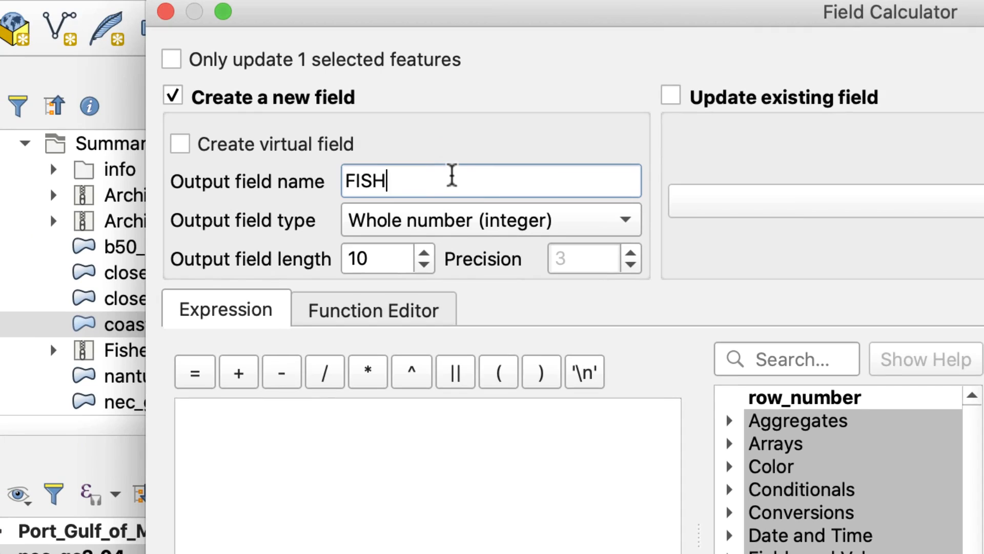
type("_DAYS")
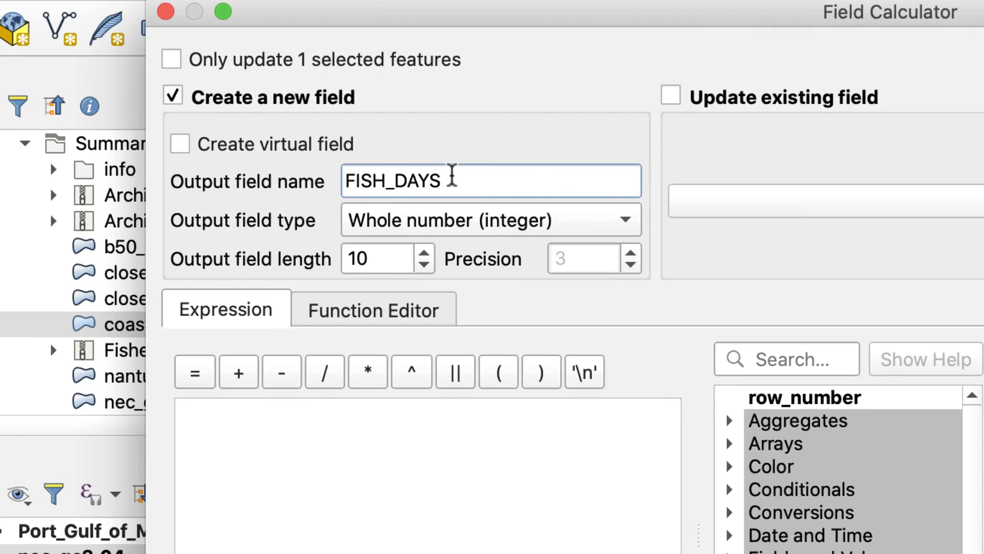
type("_")
Step: Build the expression TRIP_DAYS * CREW for the new field, checking the column names in the attribute table
left_click(362, 455)
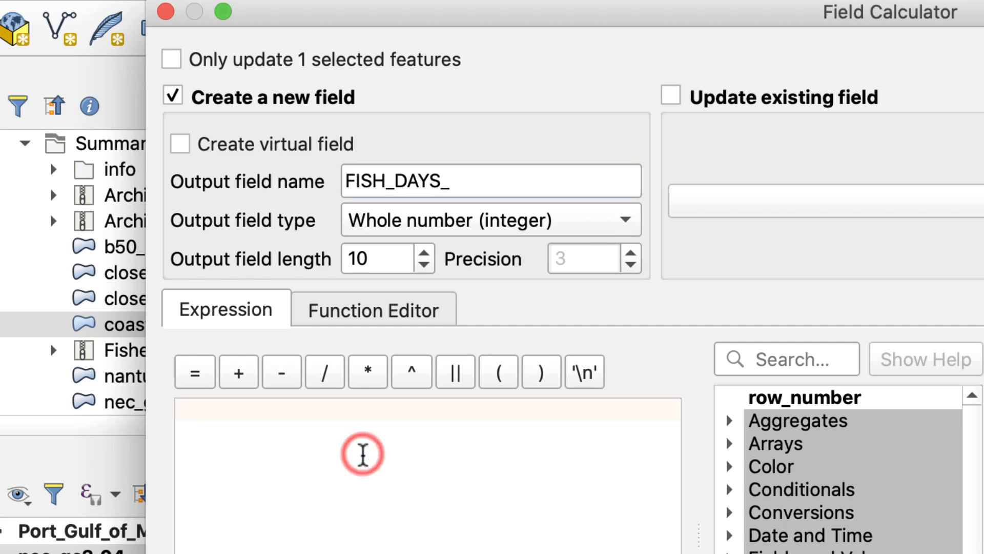
left_click(349, 406)
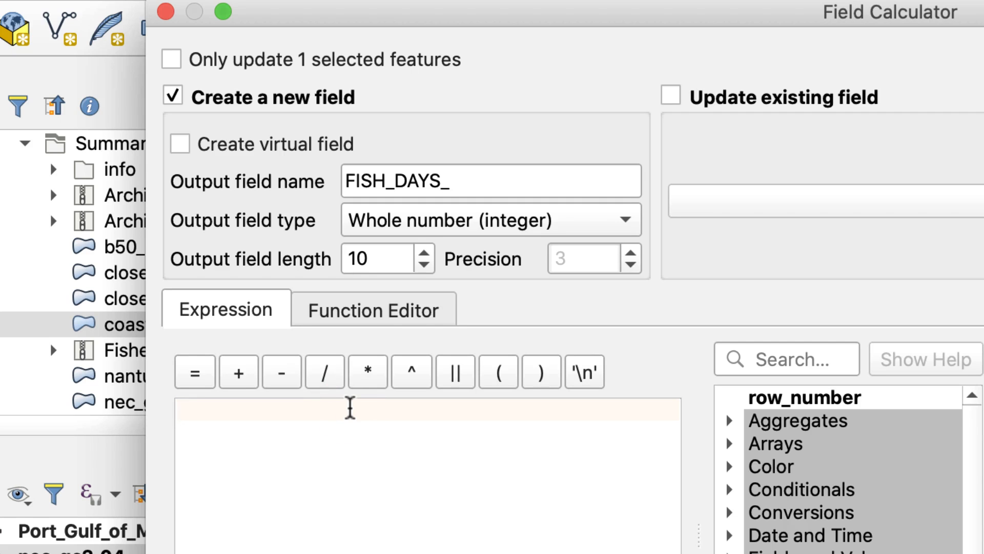
left_click(557, 16)
left_click_drag(557, 15, 452, 94)
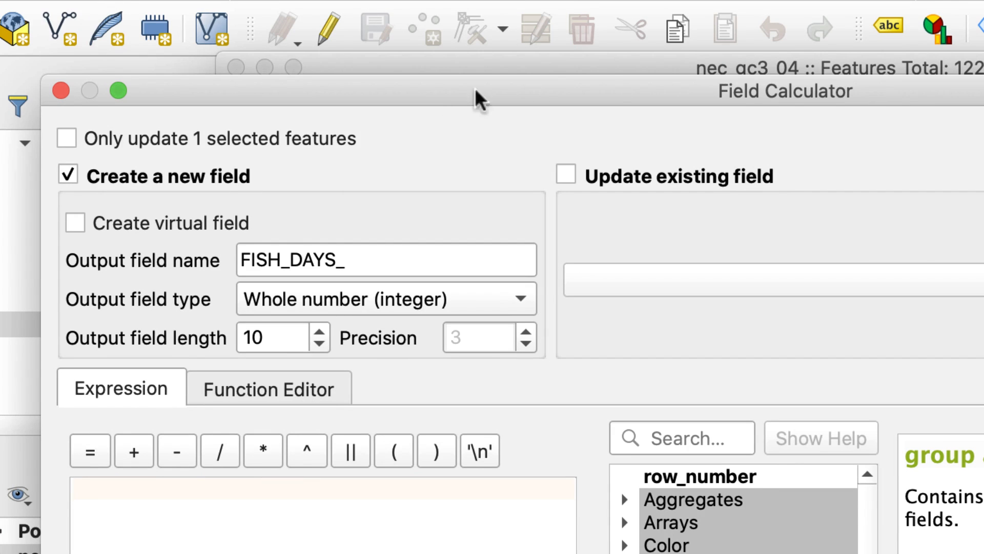
left_click(662, 60)
left_click_drag(661, 61, 750, 0)
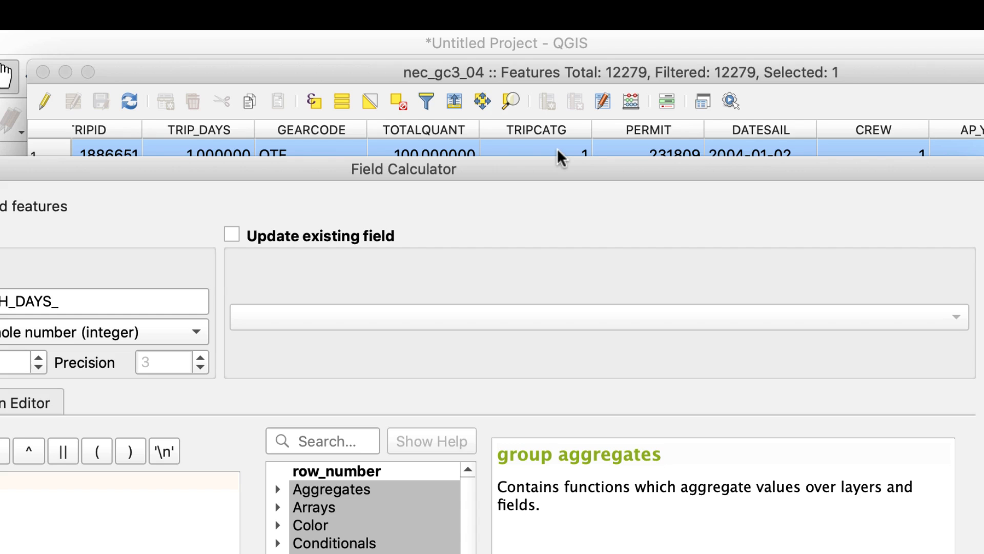
left_click(2, 480)
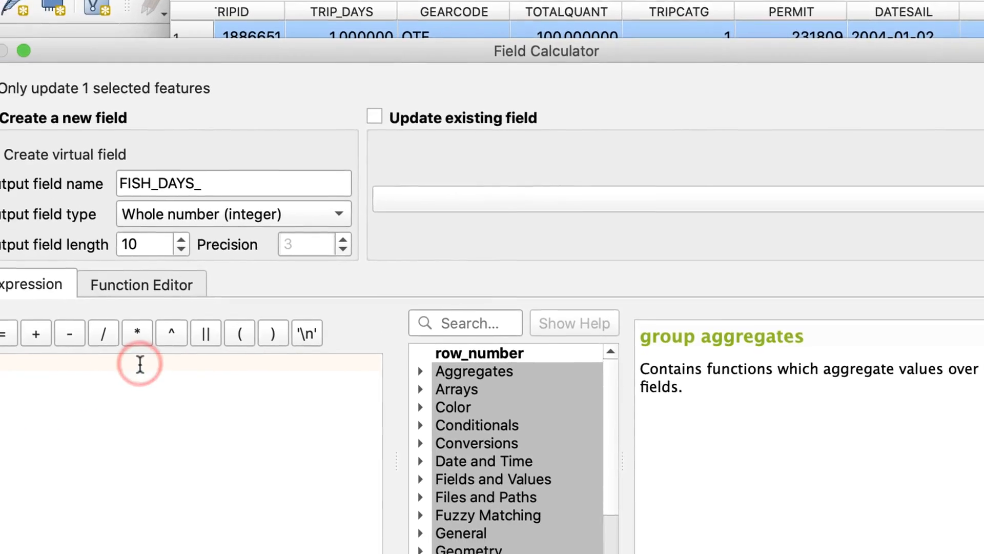
type("Tri")
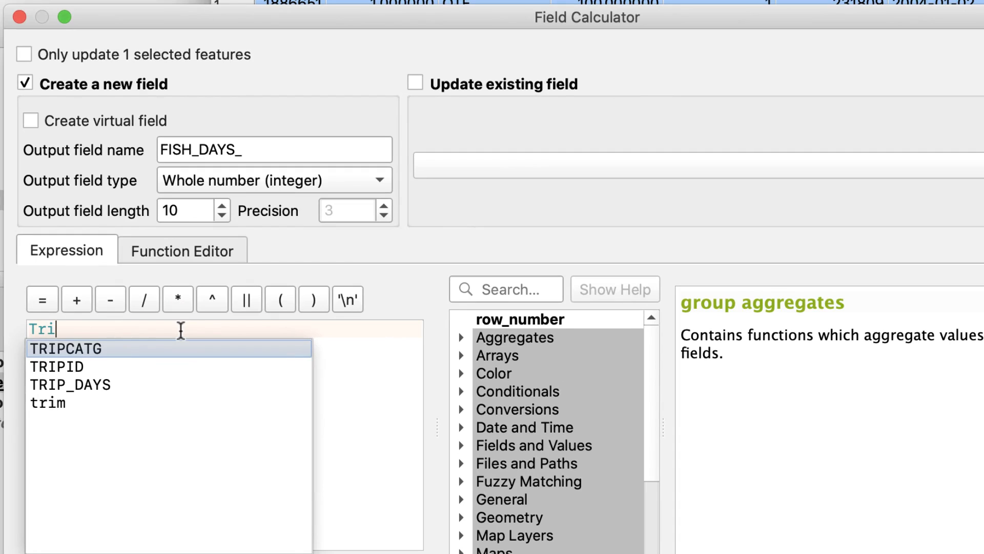
left_click(101, 385)
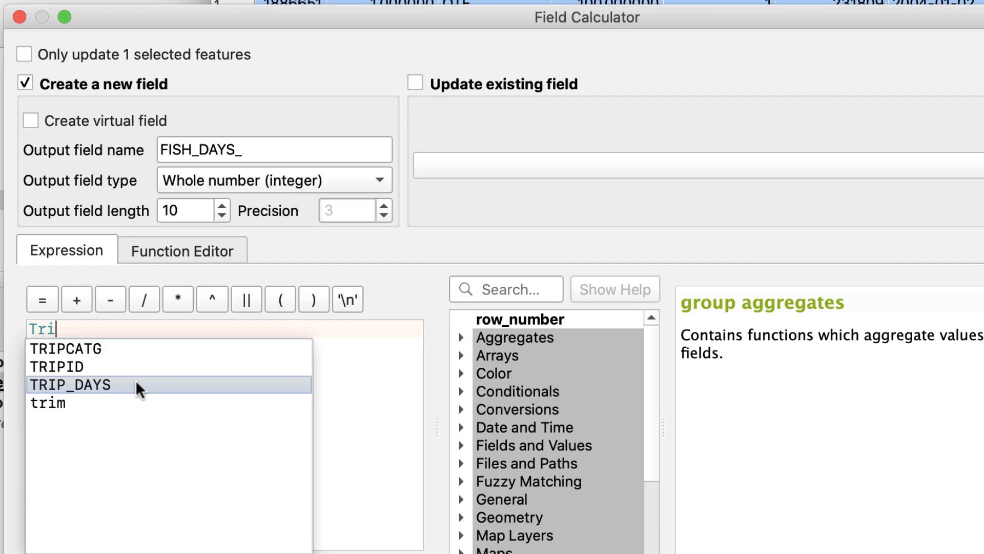
double_click(135, 380)
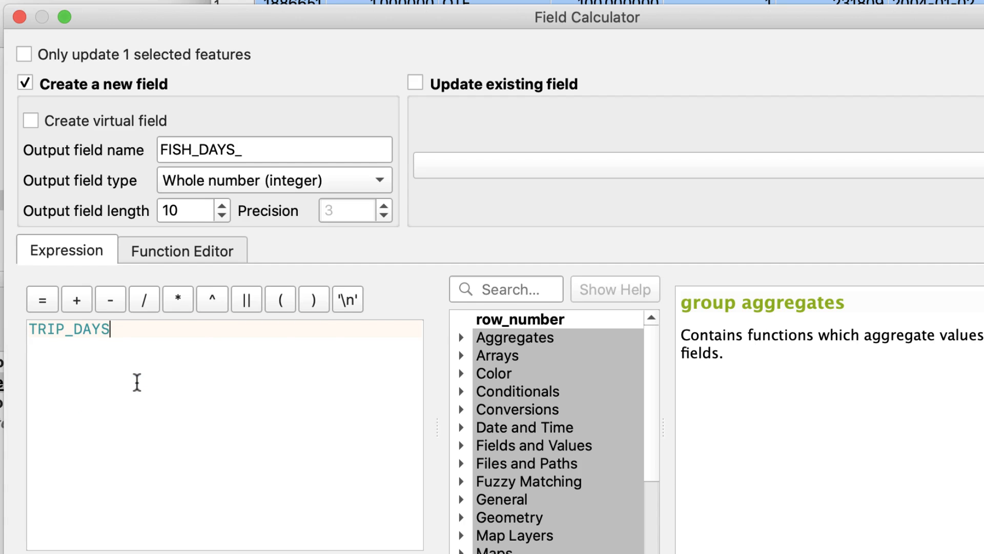
left_click(179, 303)
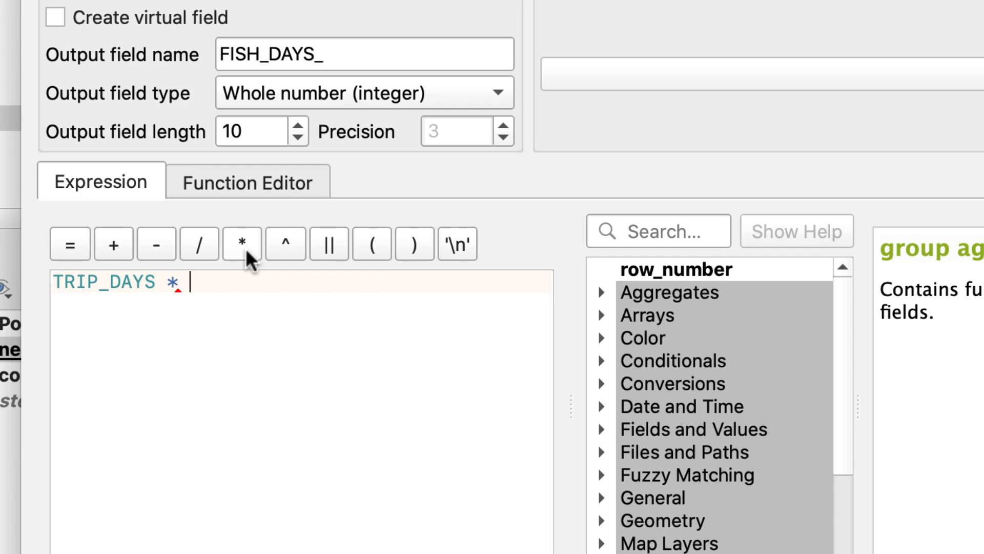
type("cre")
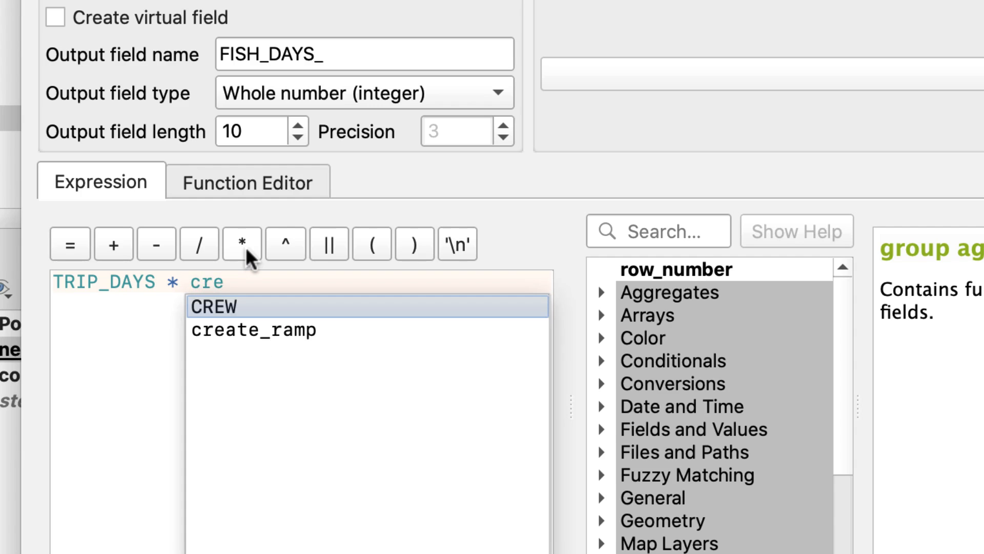
left_click(227, 313)
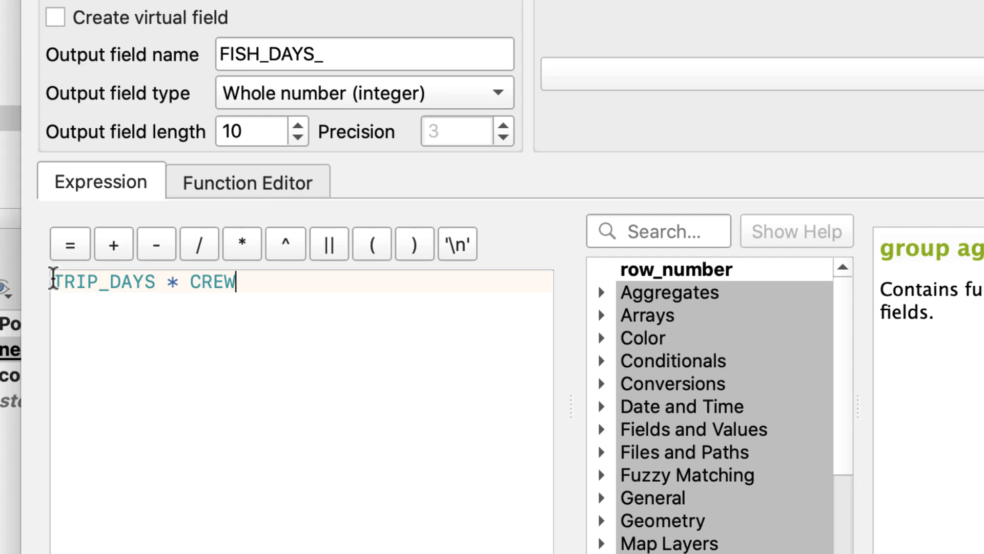
Step: Try a leading equals sign in front of the TRIP_DAYS * CREW expression, check the error, and delete the sign
left_click(53, 280)
left_click(70, 244)
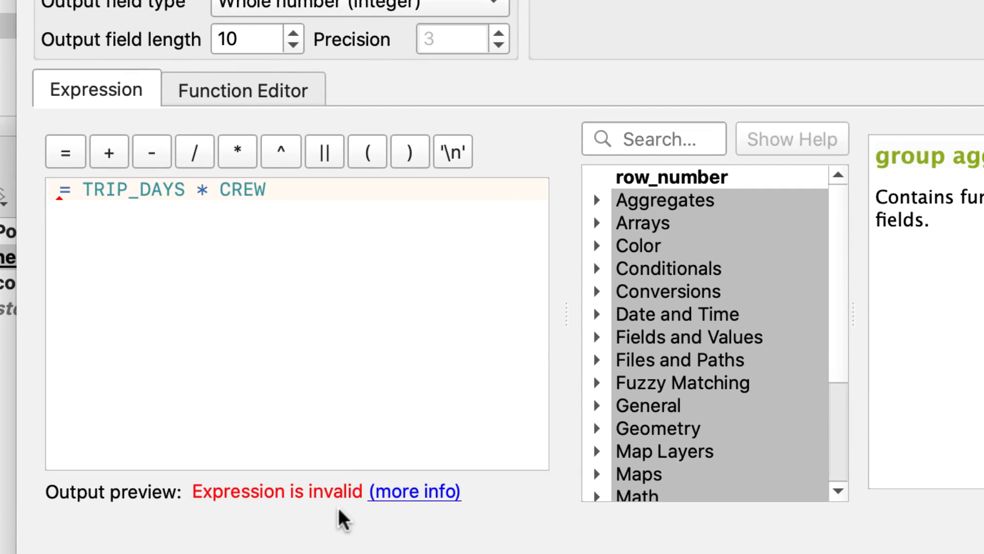
mouse_move(82, 212)
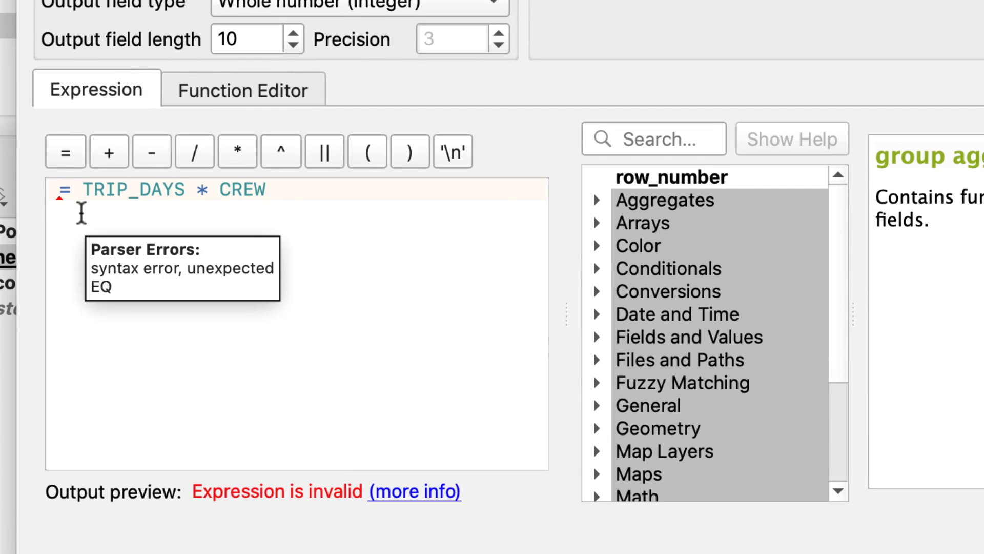
key("BackSpace")
key("BackSpace")
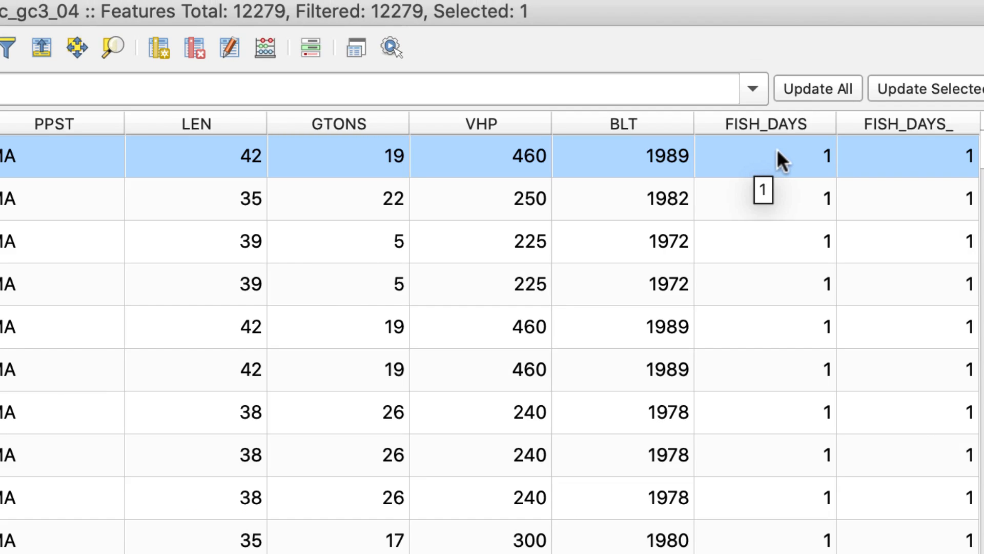
Step: Sort the attribute table by FISH_DAYS in ascending and descending order to examine its smallest and largest values
left_click(774, 123)
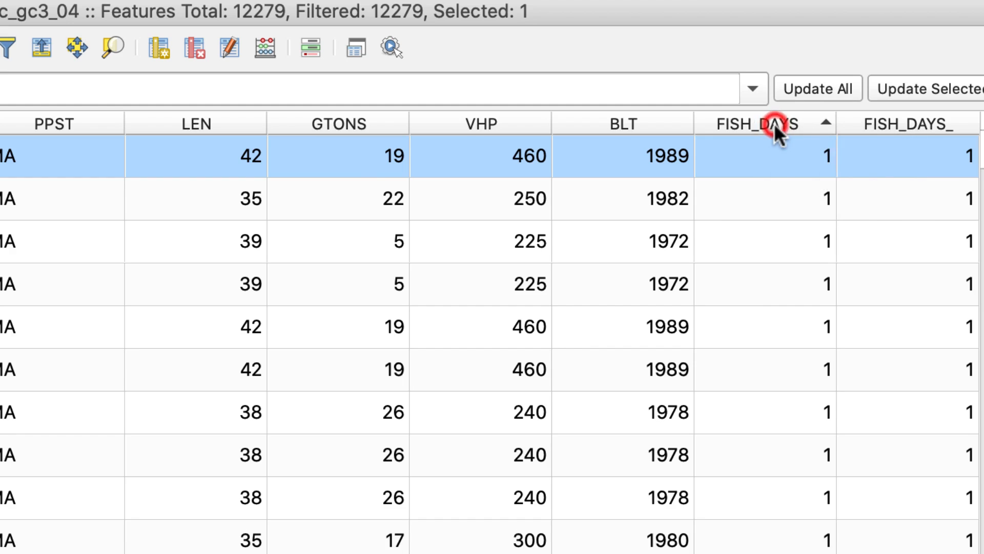
left_click(789, 122)
left_click(788, 121)
left_click(788, 121)
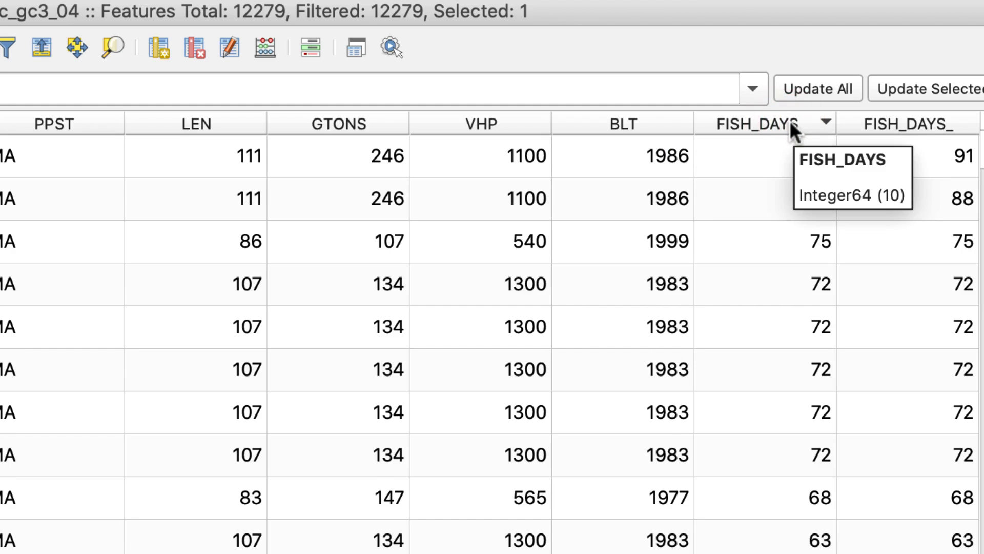
left_click(788, 121)
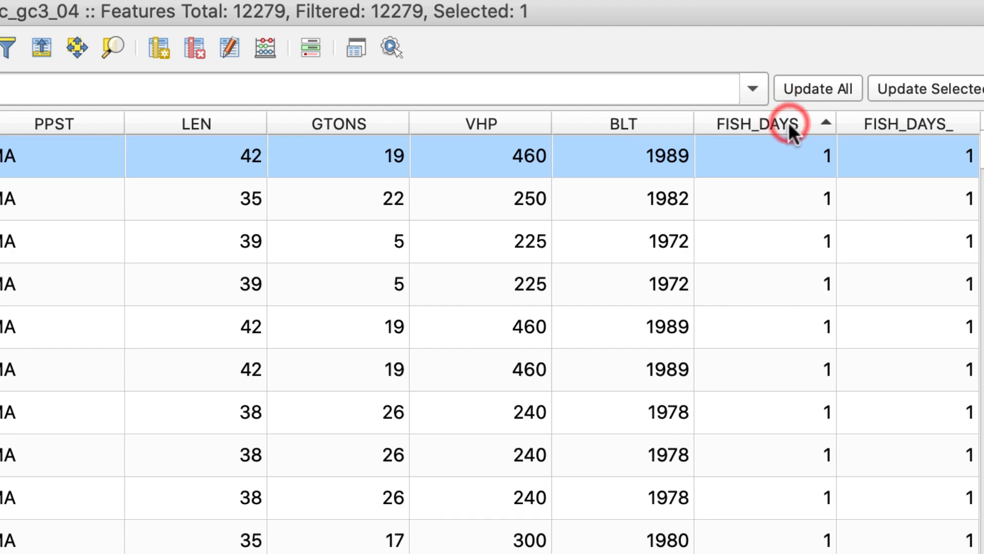
left_click(786, 121)
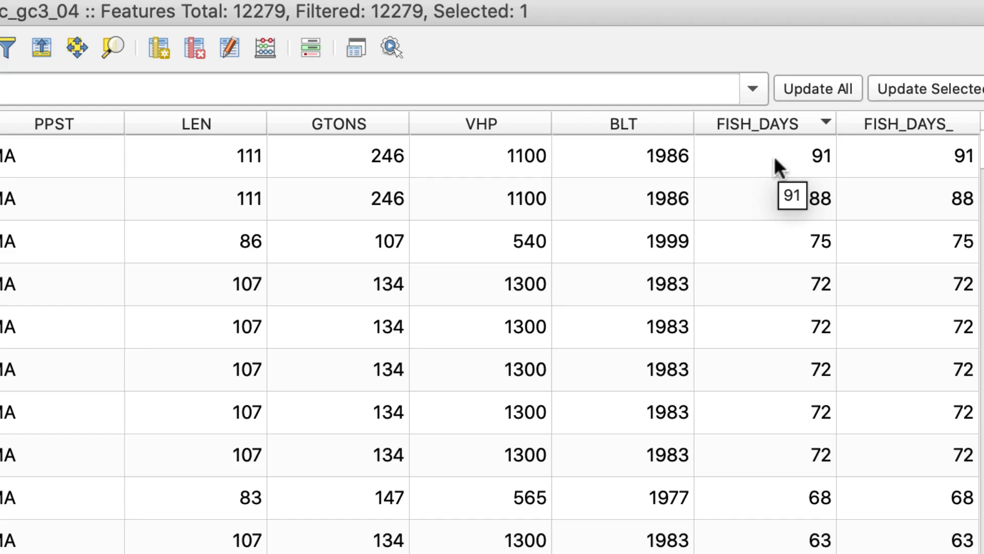
Step: Sort the attribute table by TOTALQUANT in both directions to examine the catch quantities
scroll(774, 157, "left", 10)
scroll(774, 157, "down", 1)
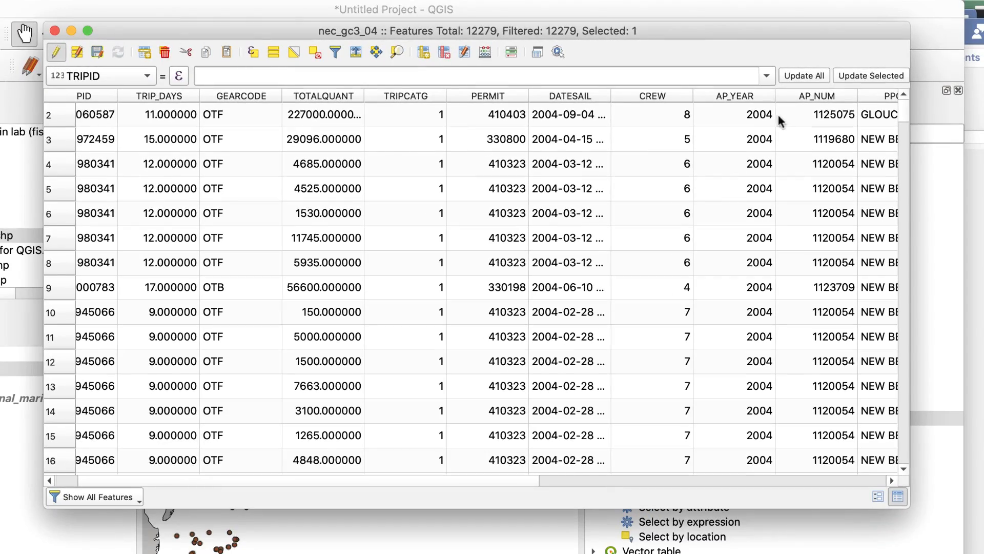
left_click(337, 99)
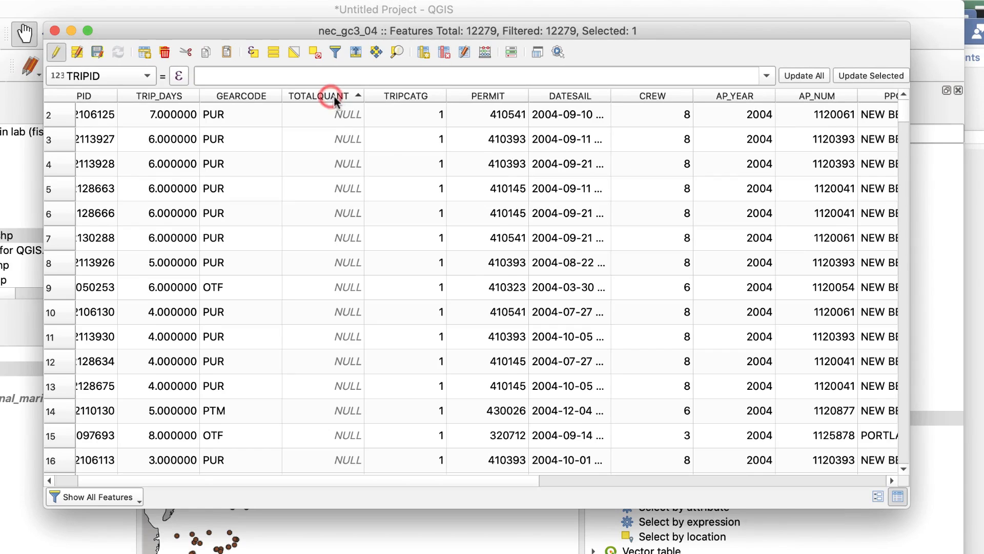
left_click(338, 97)
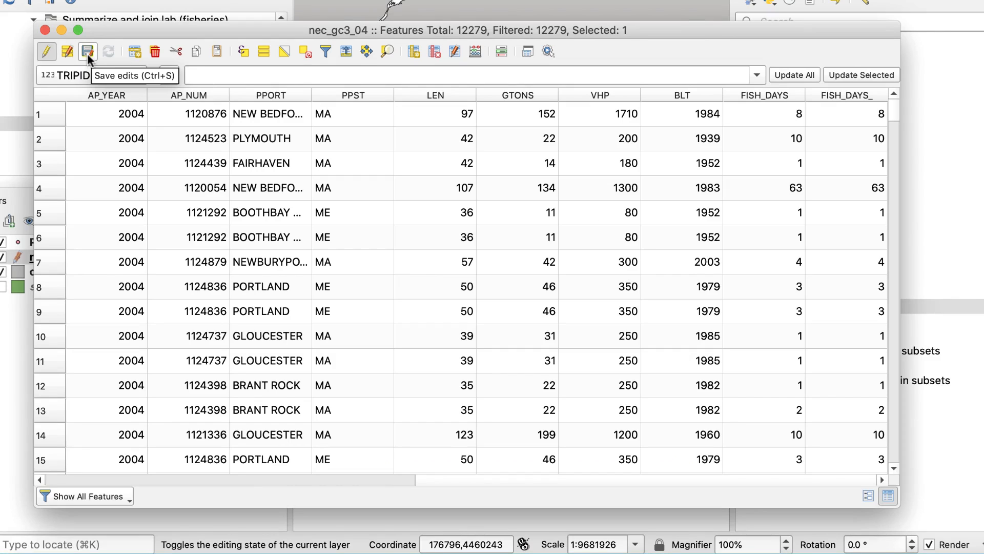
Step: Save the edits to the nec_gc3_04 layer and close its attribute table
left_click(87, 52)
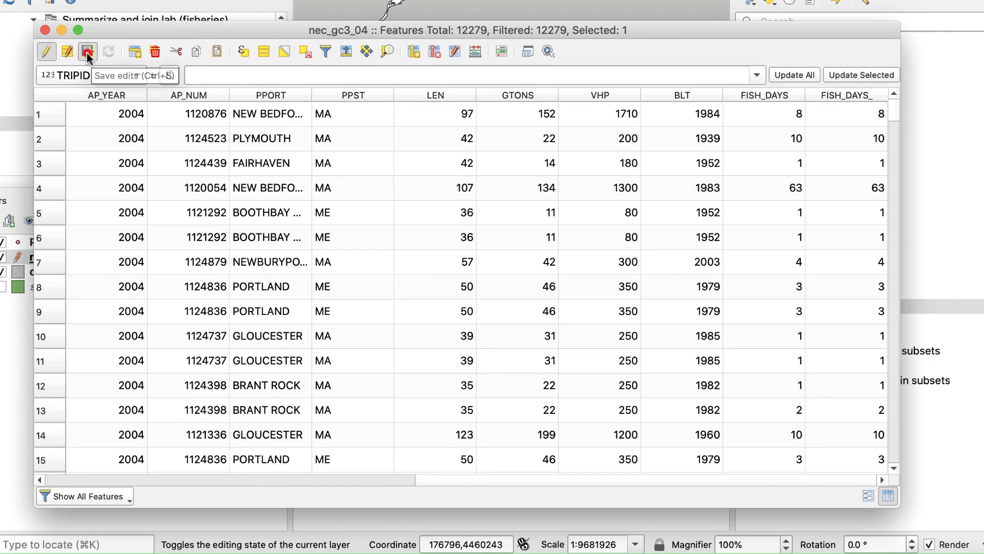
left_click(45, 30)
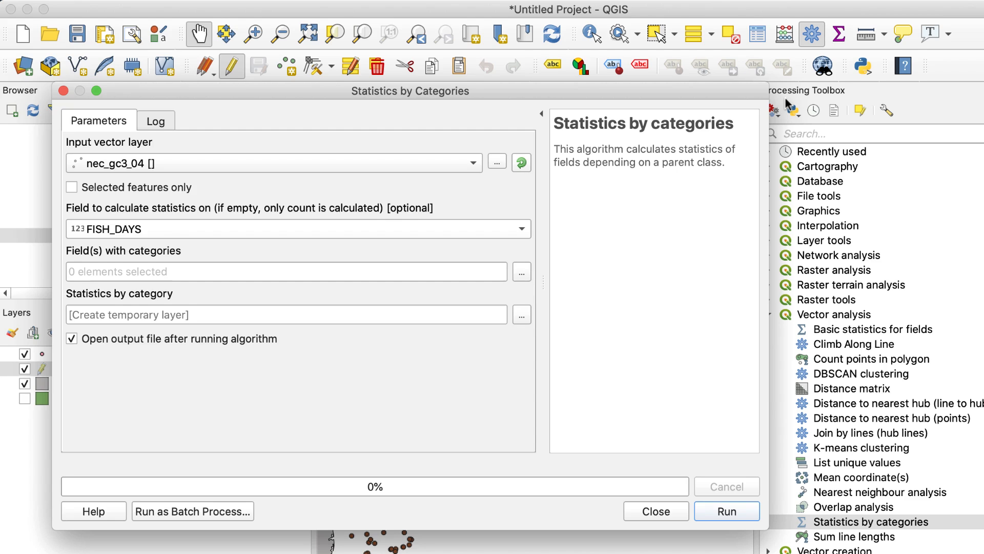
left_click(632, 92)
left_click_drag(632, 91, 704, 551)
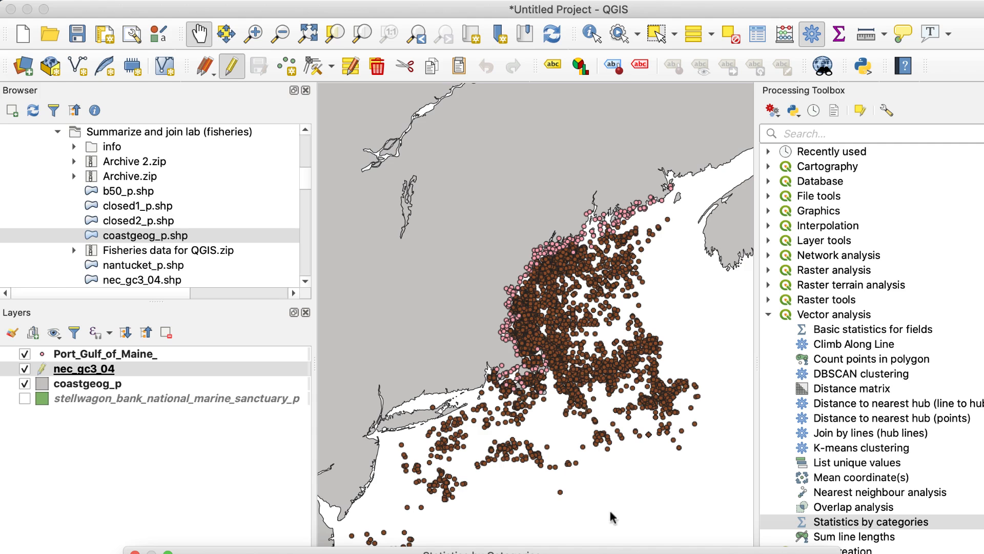
left_click_drag(627, 551, 561, 85)
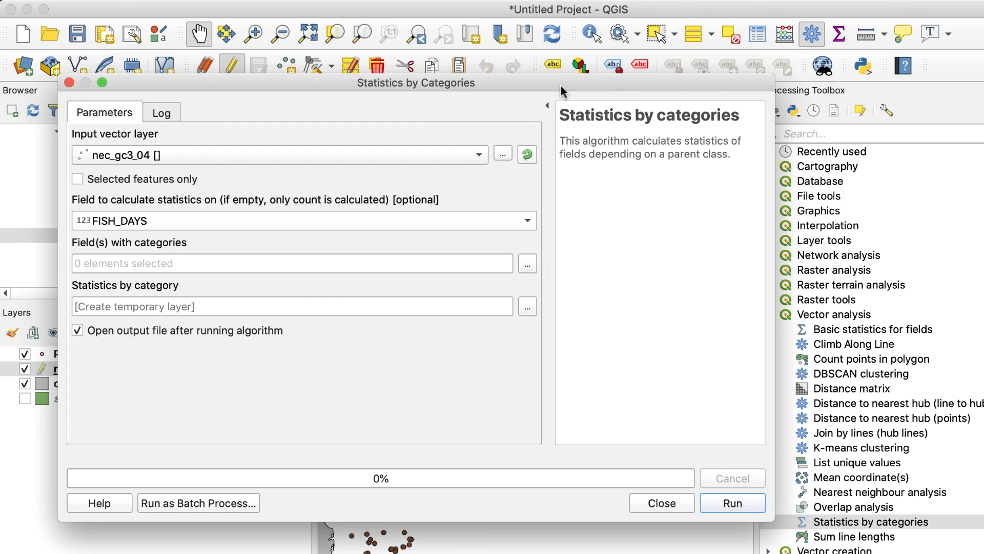
Step: Locate the Statistics by categories algorithm in the Vector analysis group of the Processing Toolbox
left_click(698, 83)
left_click_drag(698, 83, 649, 85)
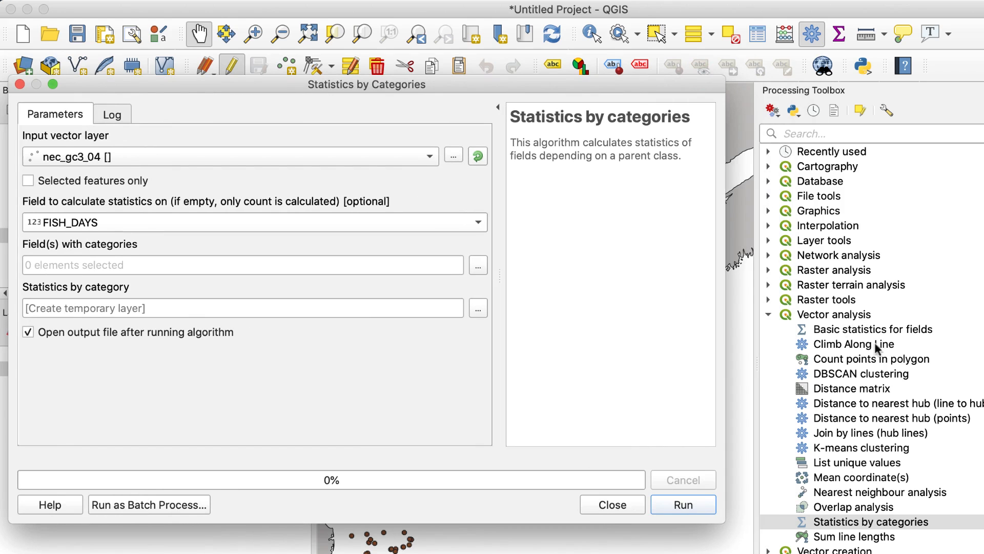
double_click(860, 316)
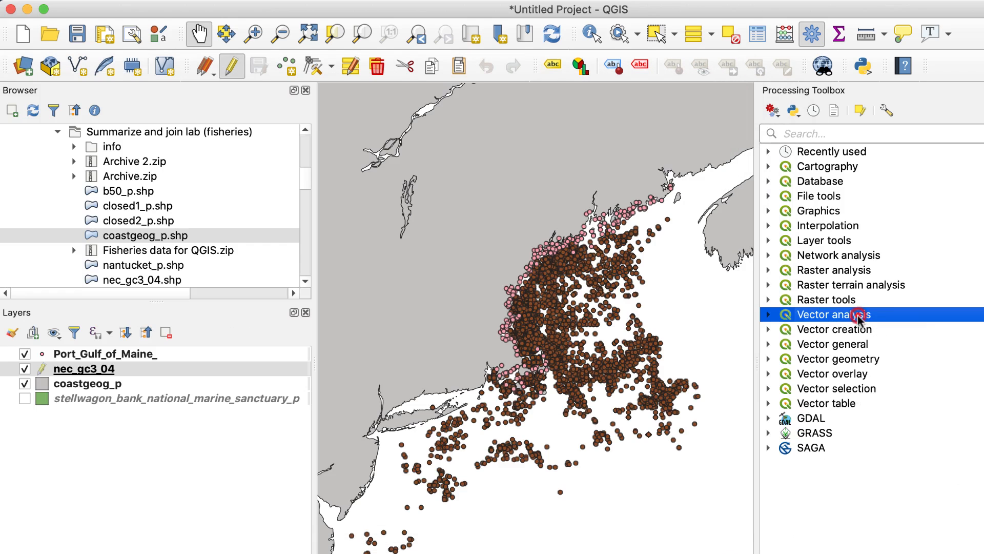
double_click(858, 316)
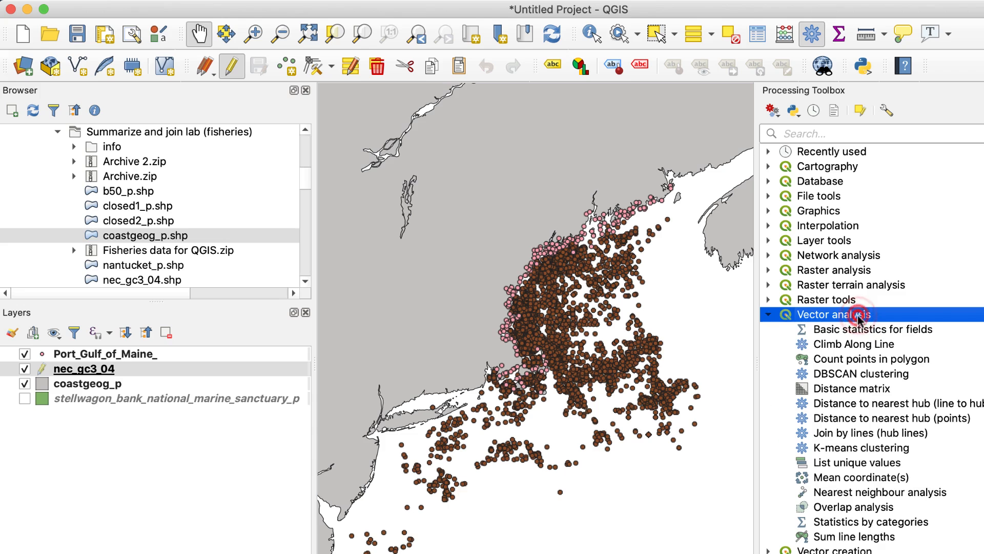
left_click(933, 521)
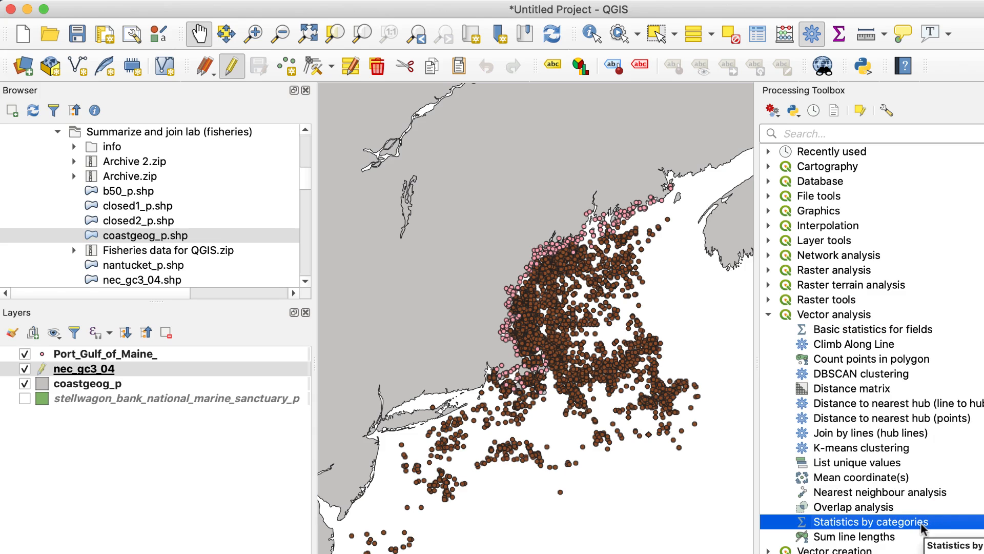
Step: Set up Statistics by categories on the nec_gc3_04 layer to calculate FISH_DAYS statistics with PPORT as the category field
left_click(885, 133)
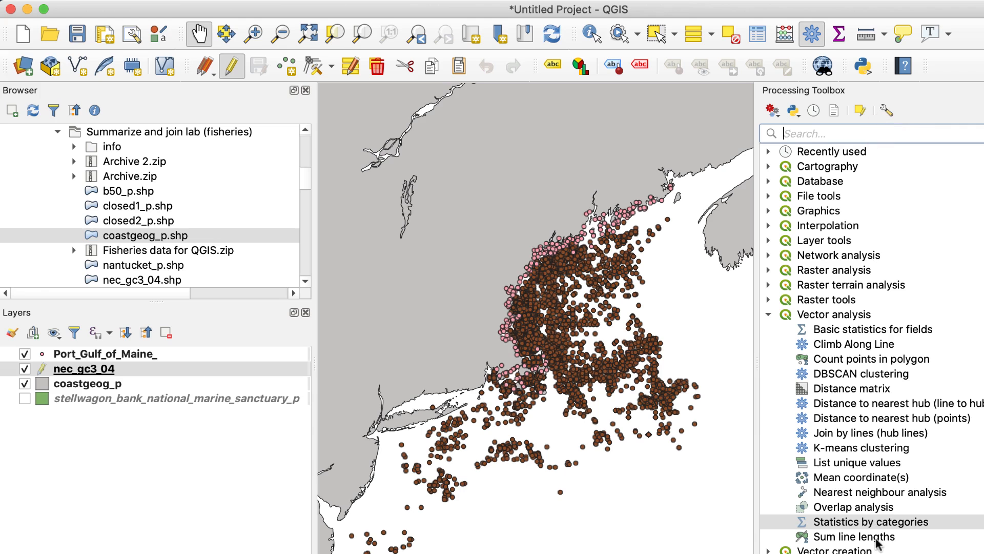
double_click(866, 521)
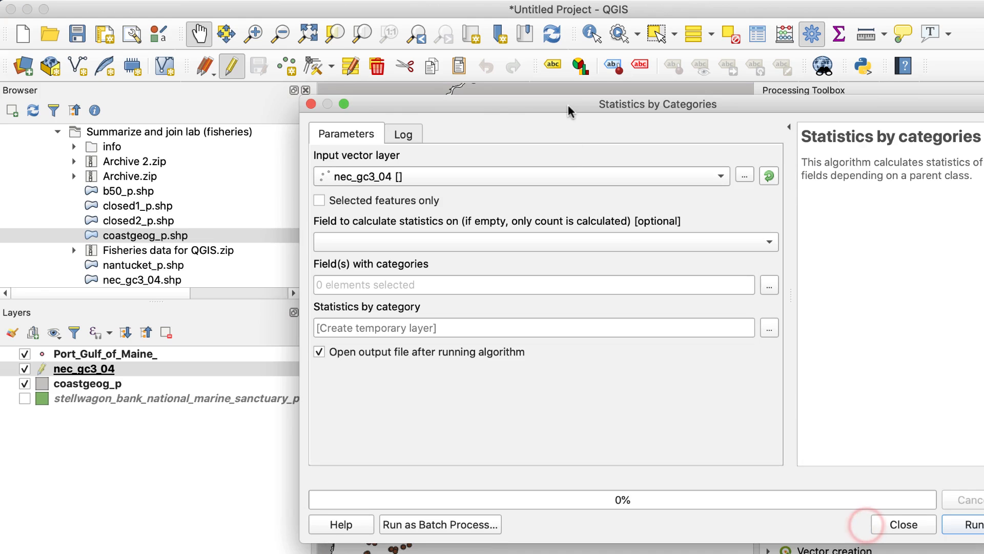
left_click_drag(567, 104, 358, 100)
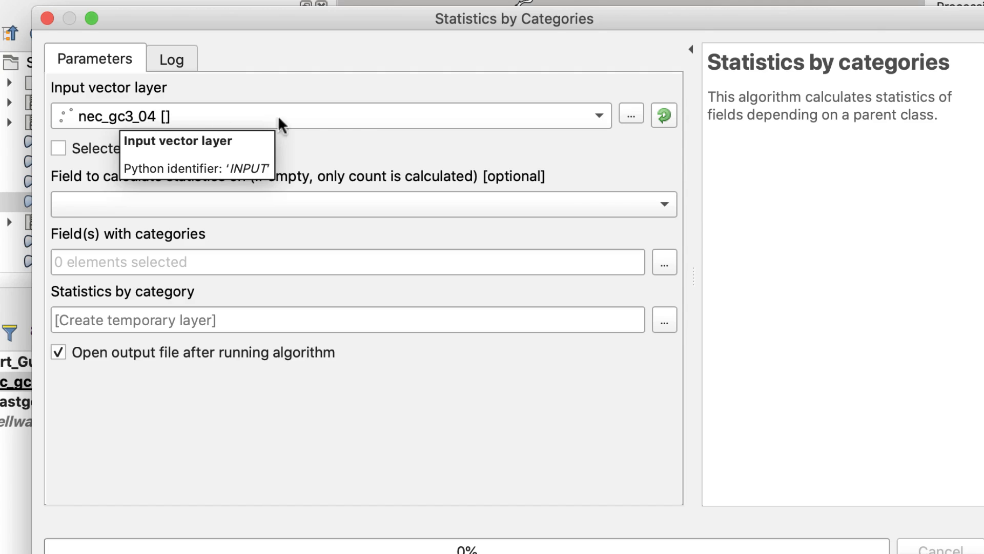
left_click(664, 205)
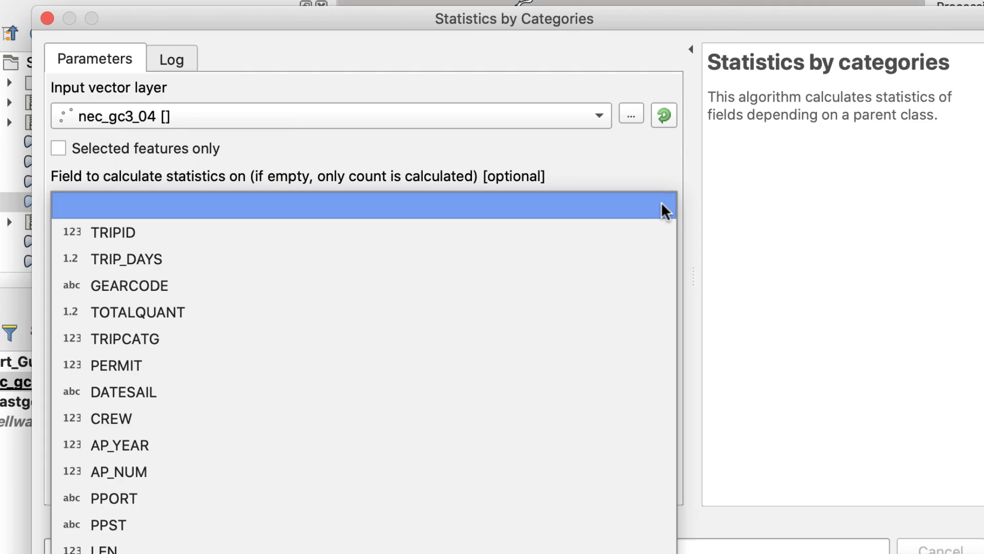
left_click(359, 552)
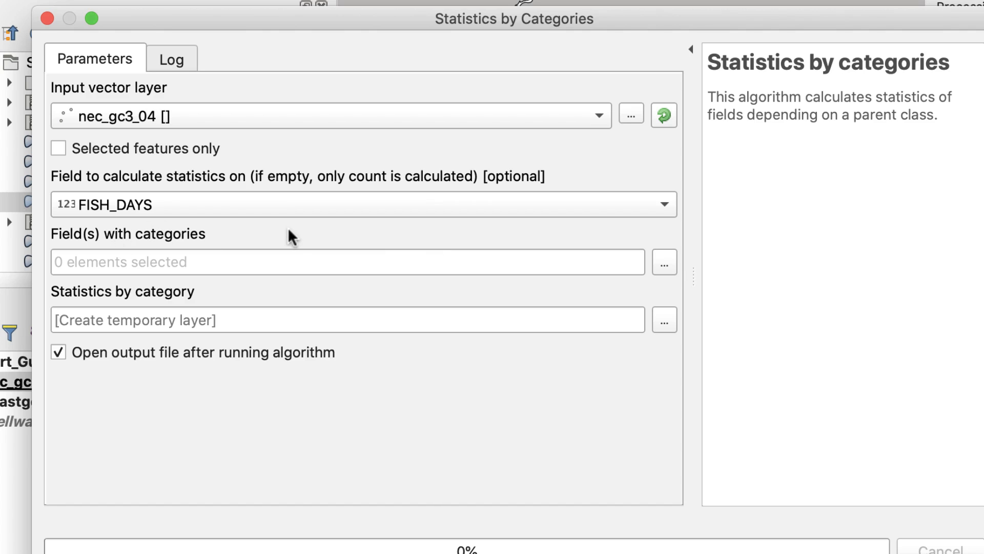
left_click(665, 260)
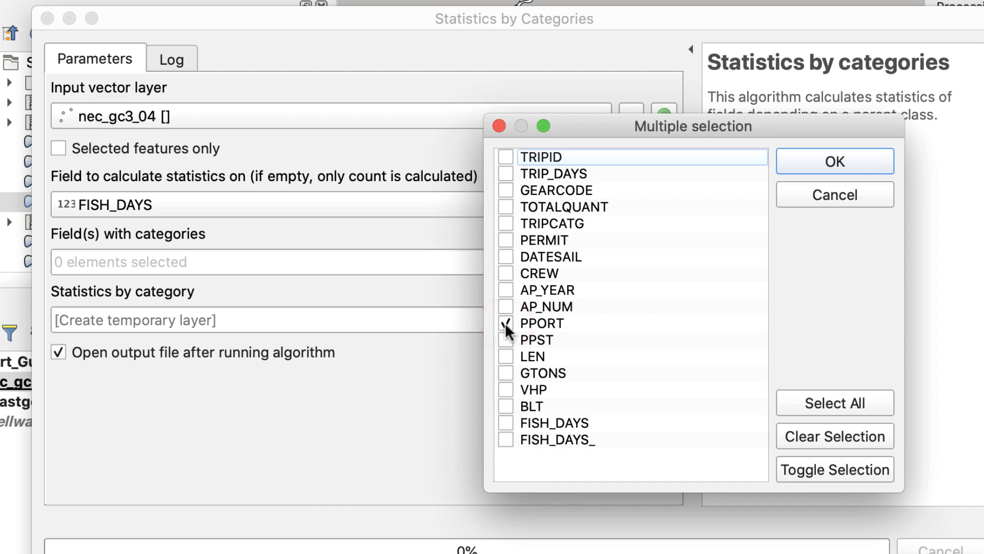
left_click(798, 160)
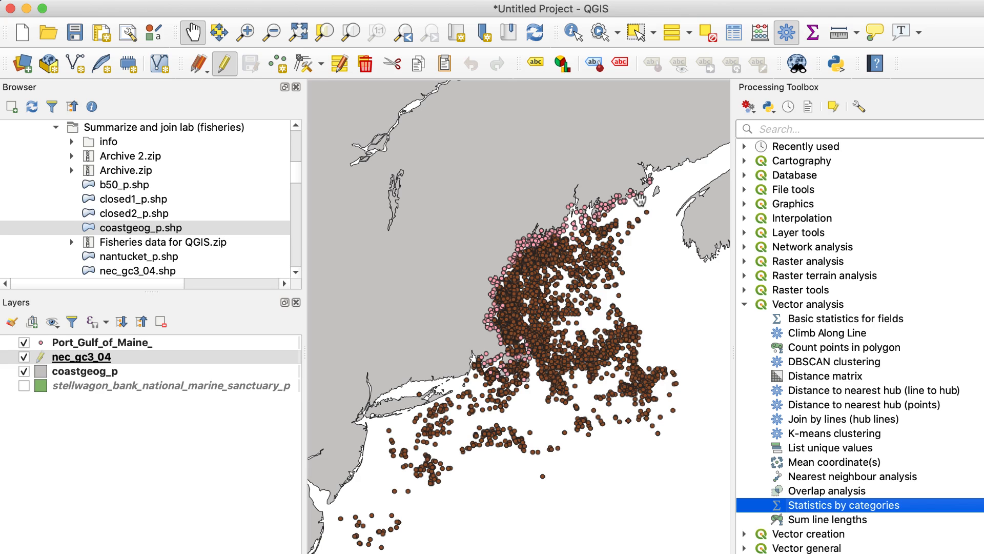
Step: Save the statistics output to the GIS folder as the GeoPackage file Port_Impacts_Fish_DAYS and run the algorithm
left_click(560, 186)
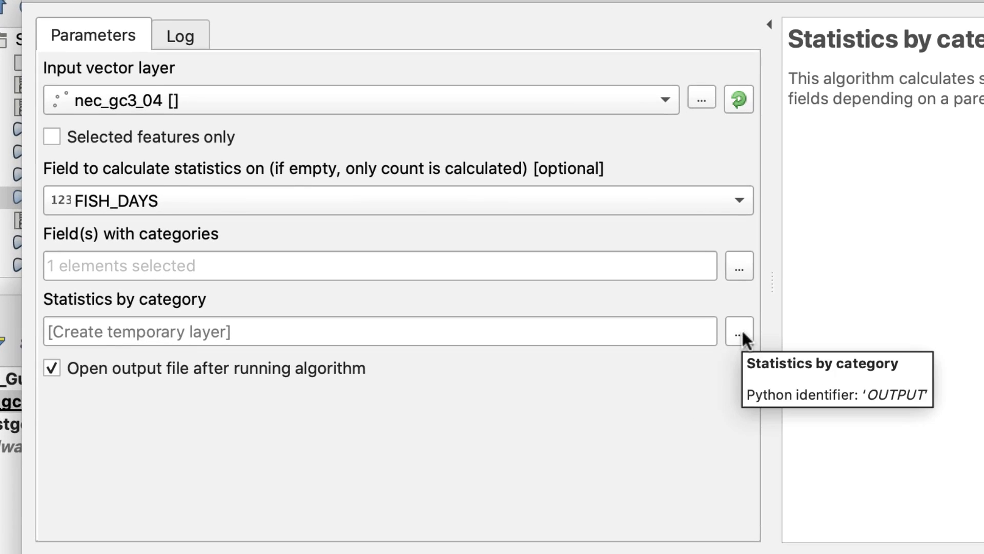
left_click(739, 334)
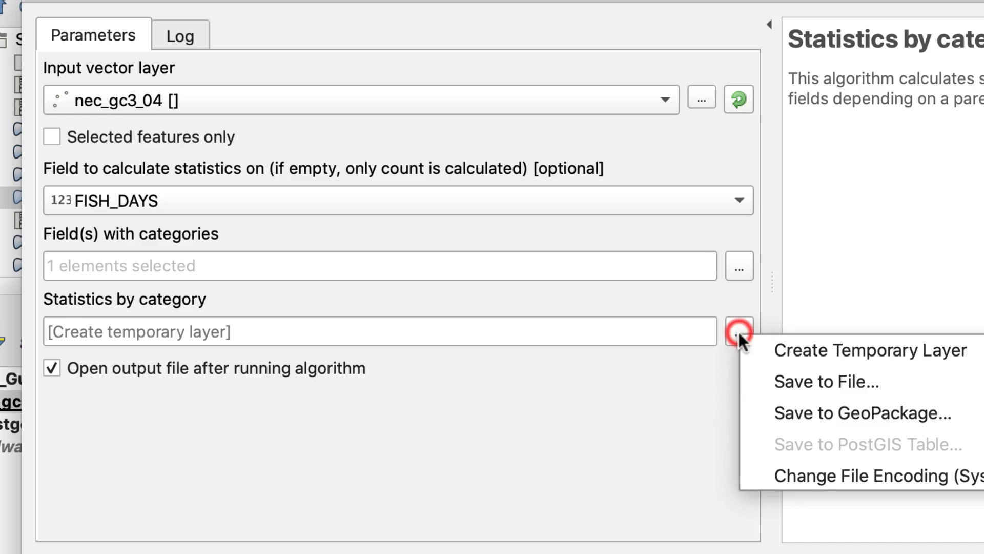
left_click(758, 385)
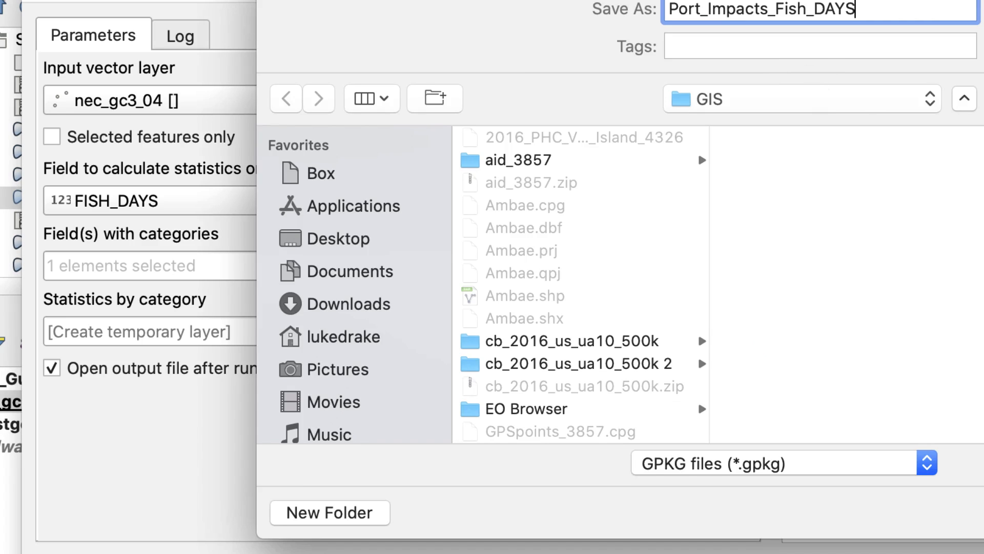
key("Return")
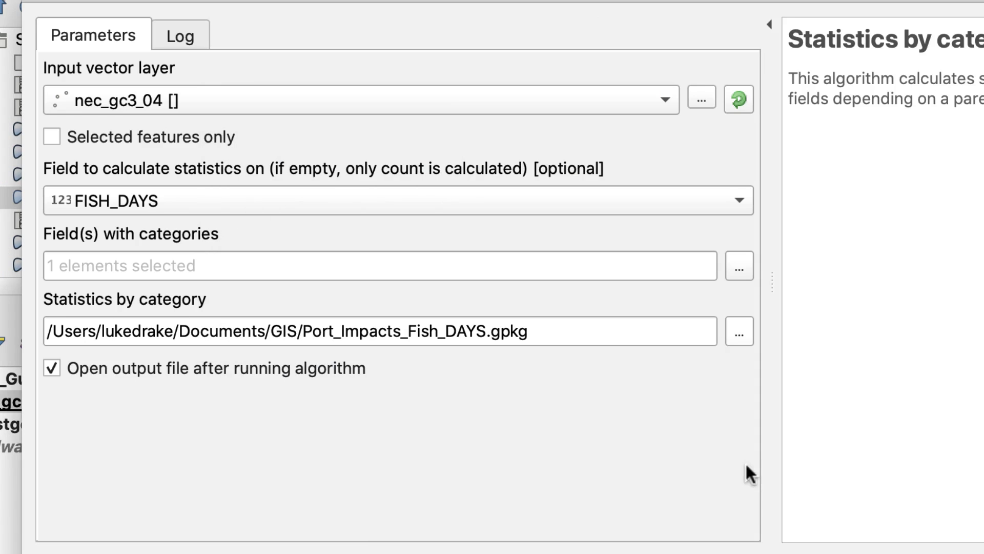
key("Return")
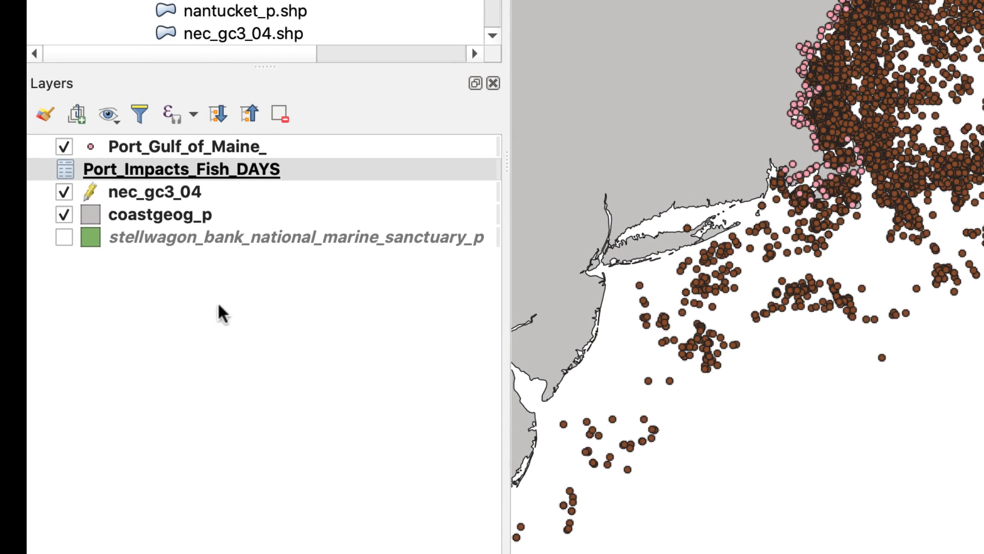
Step: Open the attribute table of Port_Impacts_Fish_DAYS and examine the count and sum statistics for ports such as Hampton and Harwich
right_click(225, 167)
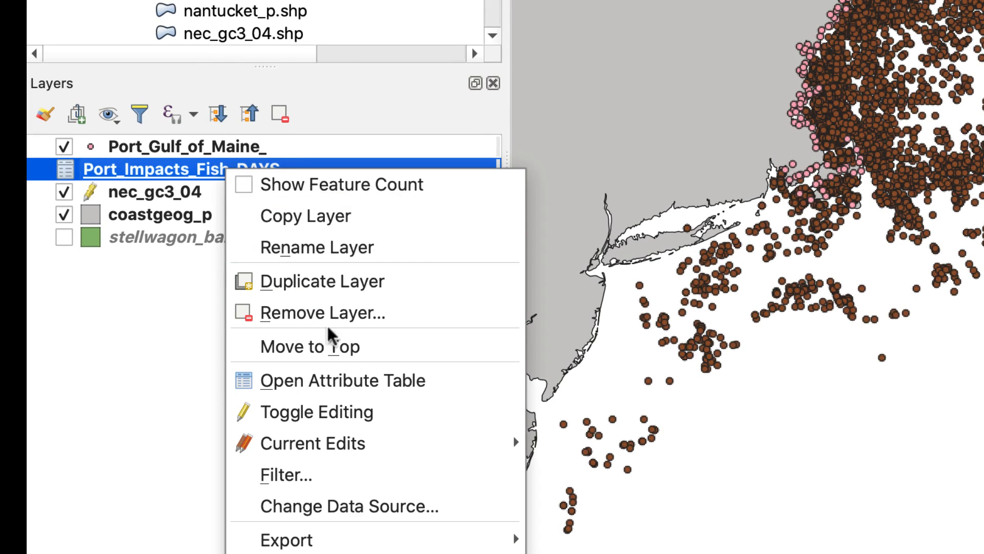
left_click(357, 380)
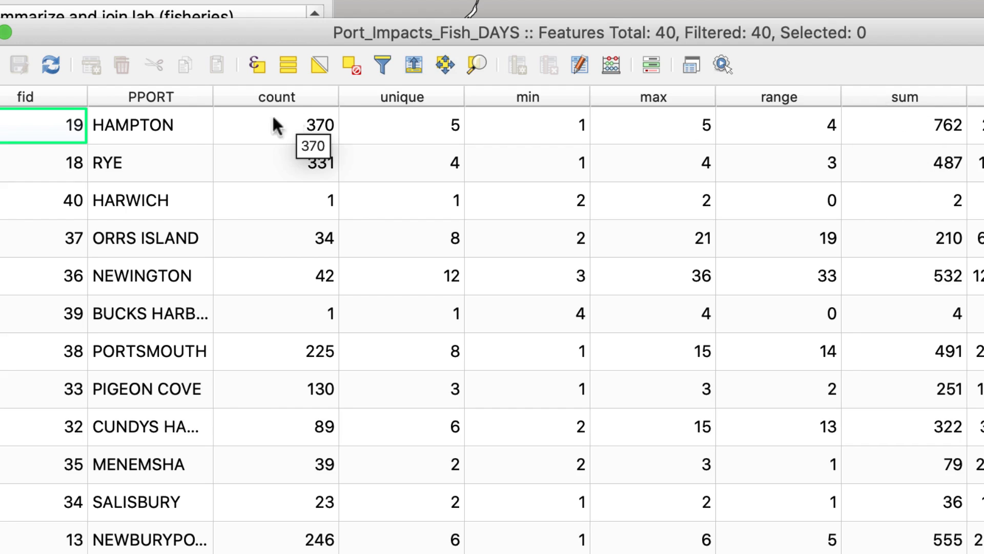
left_click(177, 128)
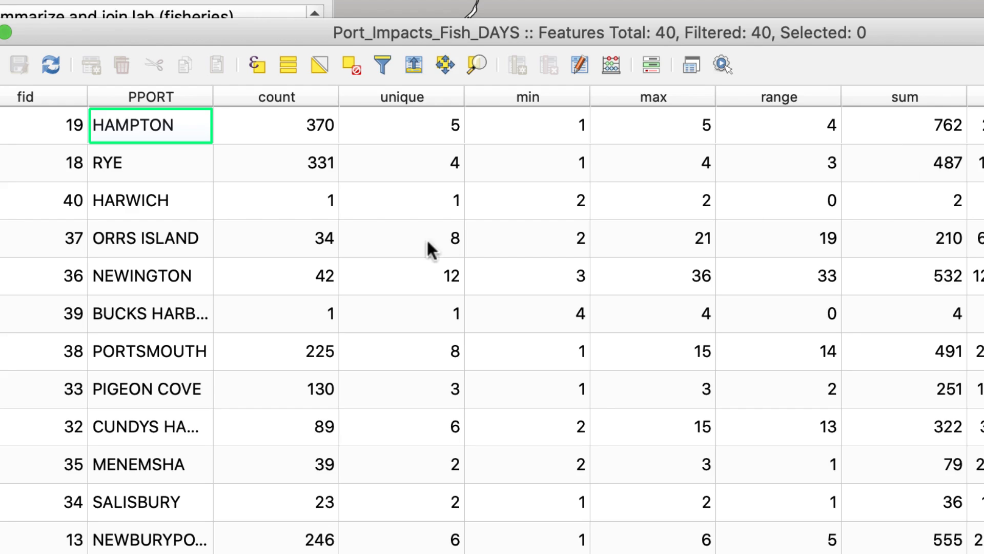
left_click(180, 203)
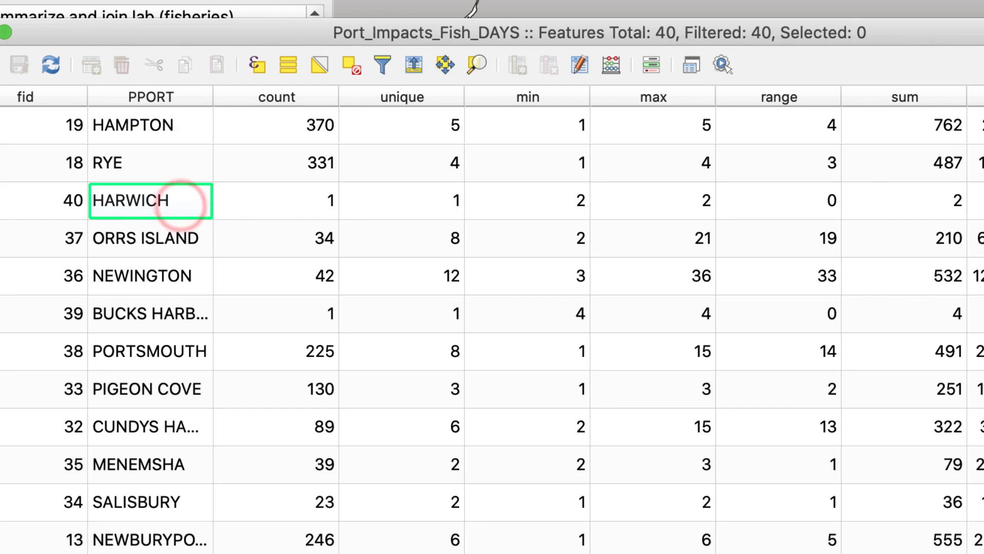
left_click(882, 202)
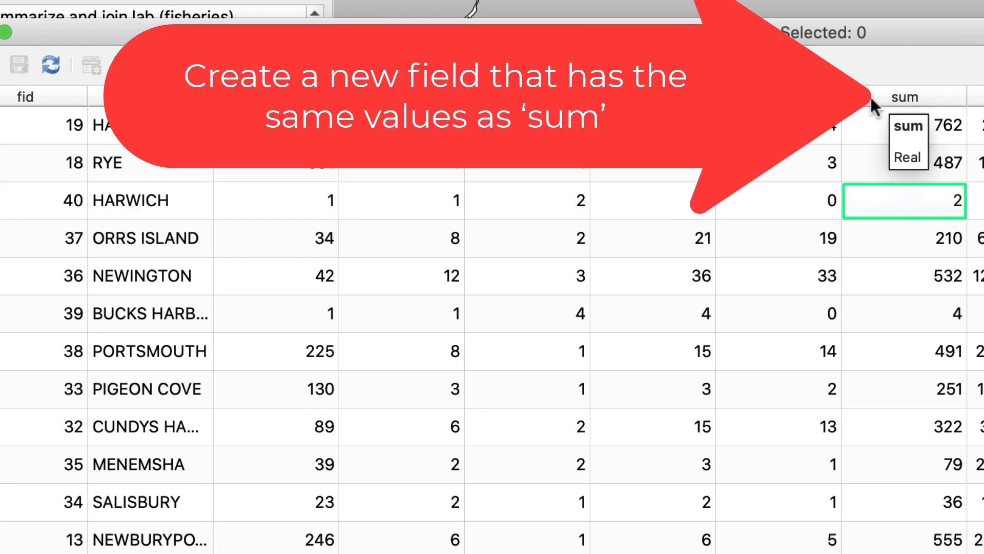
left_click(870, 118)
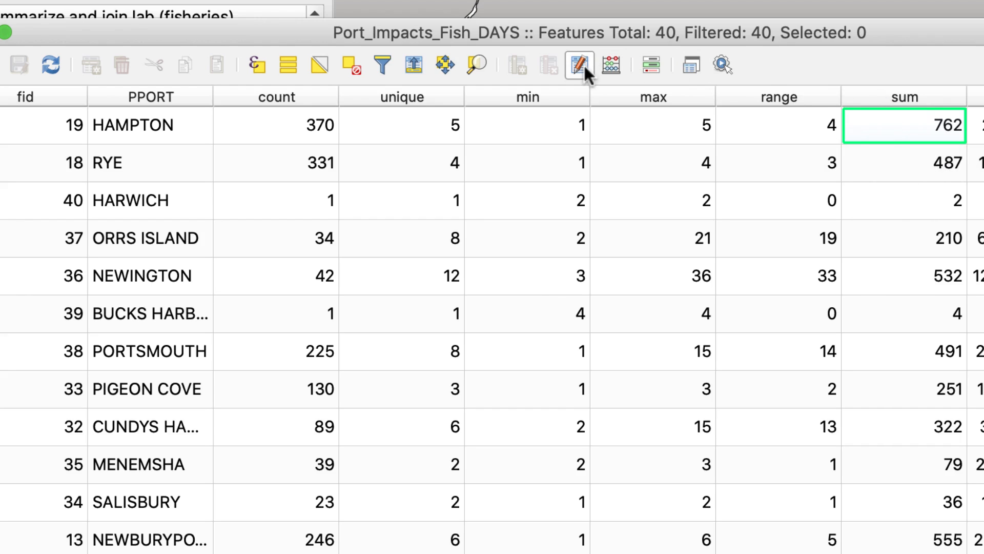
Step: Create a whole-number field named Total_Fish_Days in the Port_Impacts_Fish_DAYS table with the Field Calculator, using the expression sum
left_click(610, 67)
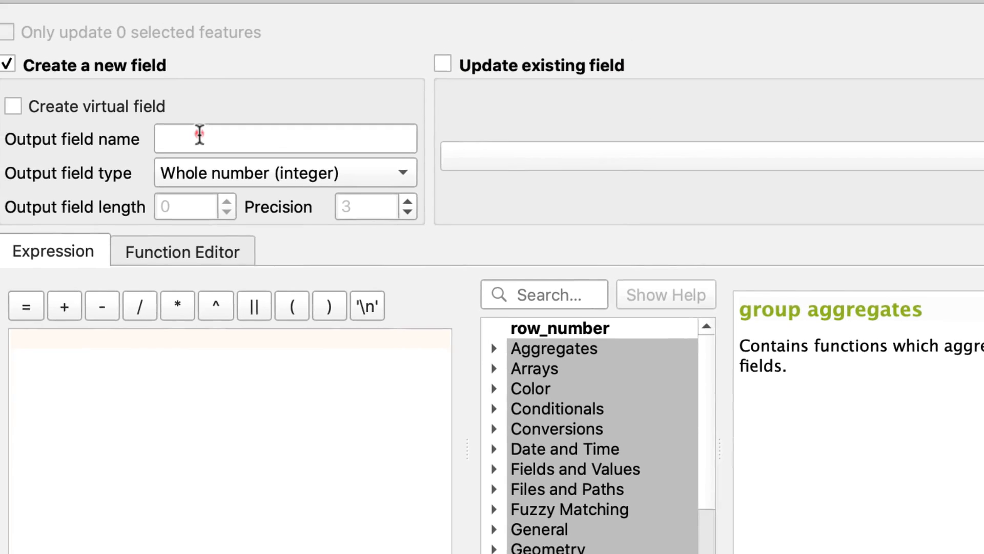
left_click(165, 116)
type("Total")
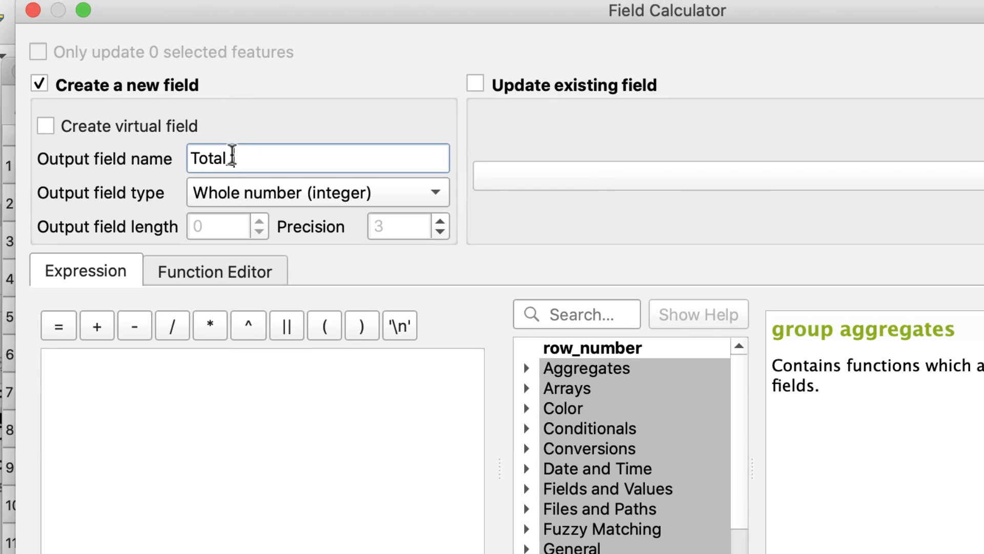
type("_Fish_Days")
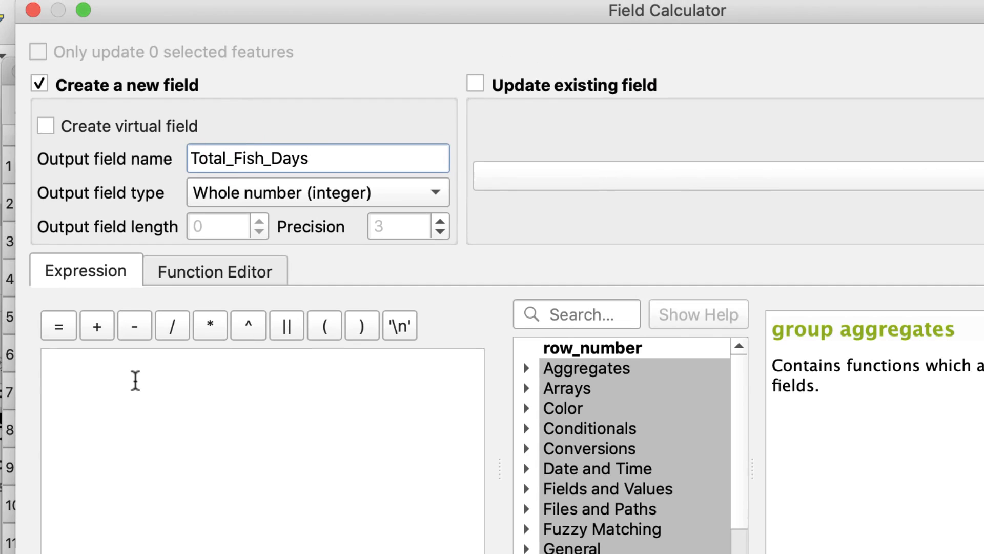
left_click(135, 380)
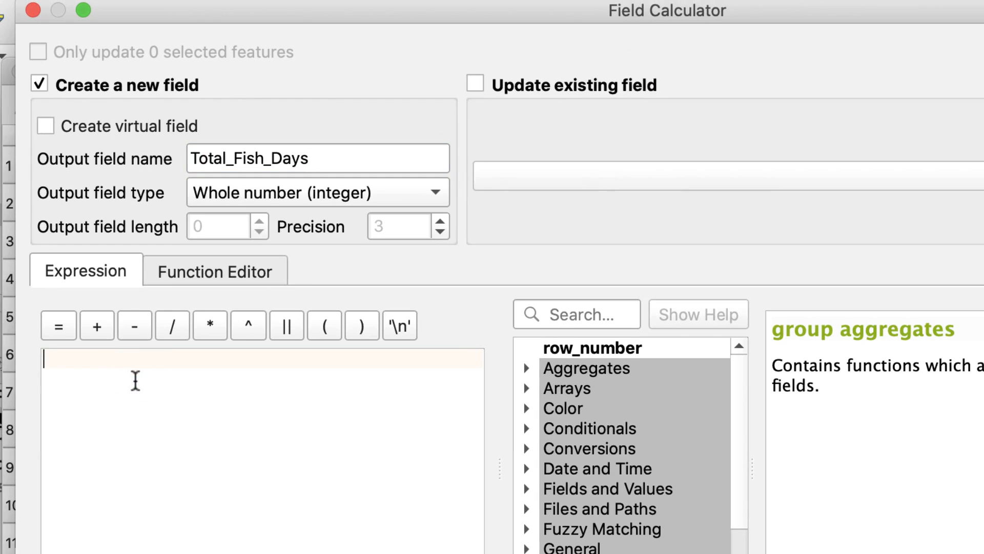
type("sum")
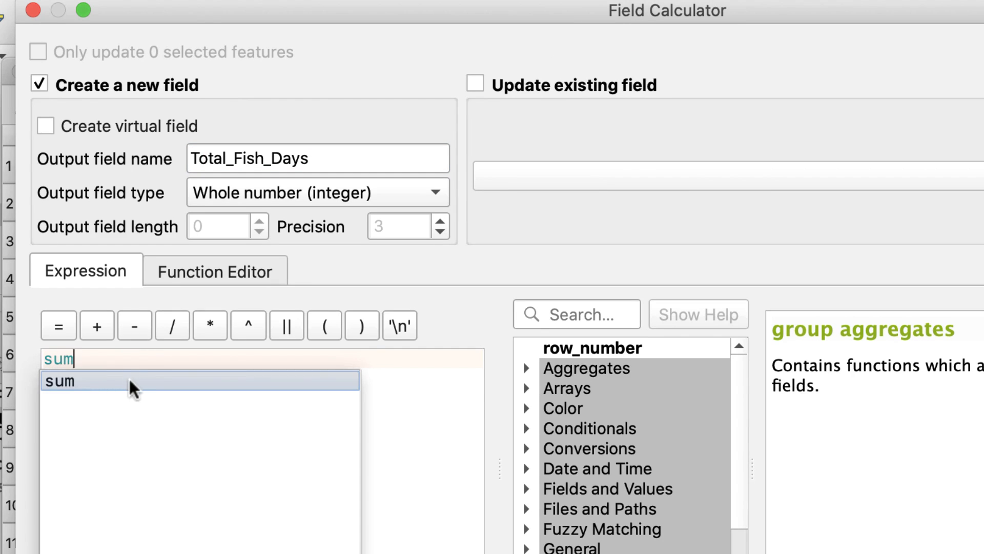
left_click(128, 380)
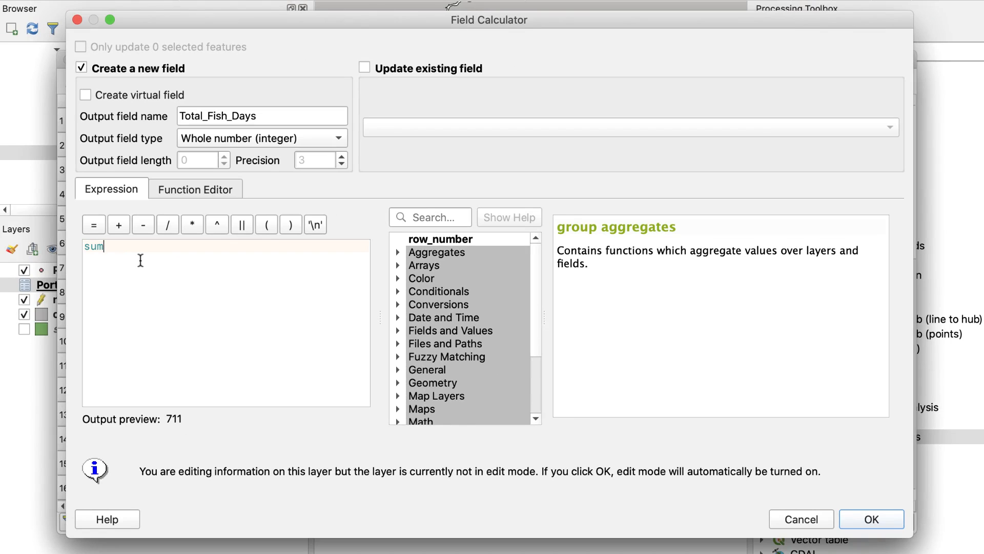
left_click(871, 518)
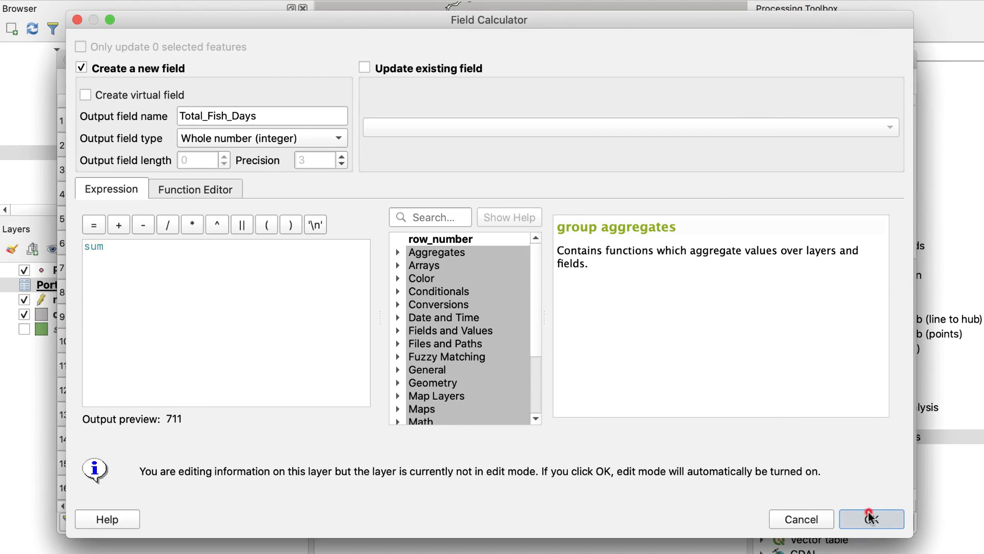
Step: Sort the table by Total_Fish_Days in both directions to examine the ports with the most and fewest fishing days
scroll(673, 263, "right", 10)
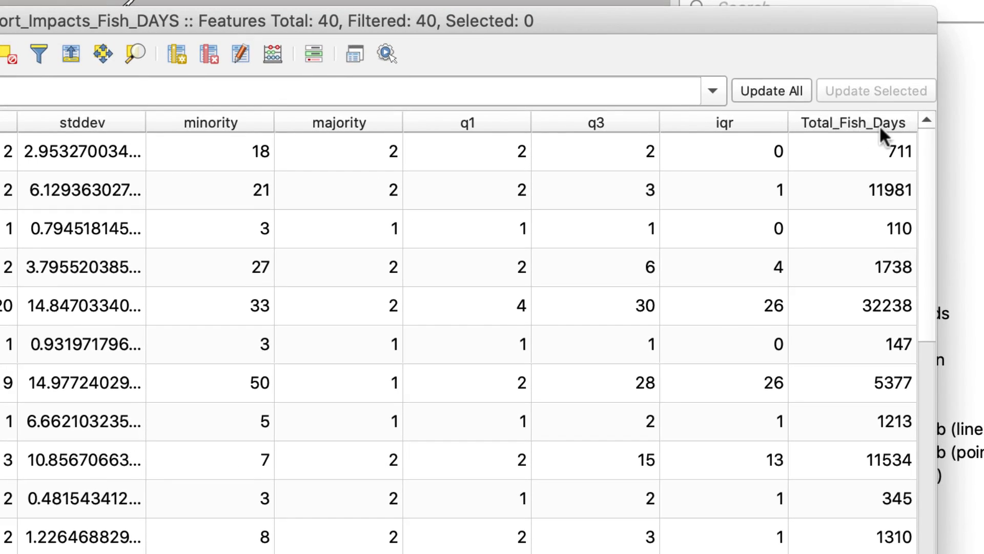
left_click(880, 123)
left_click(881, 122)
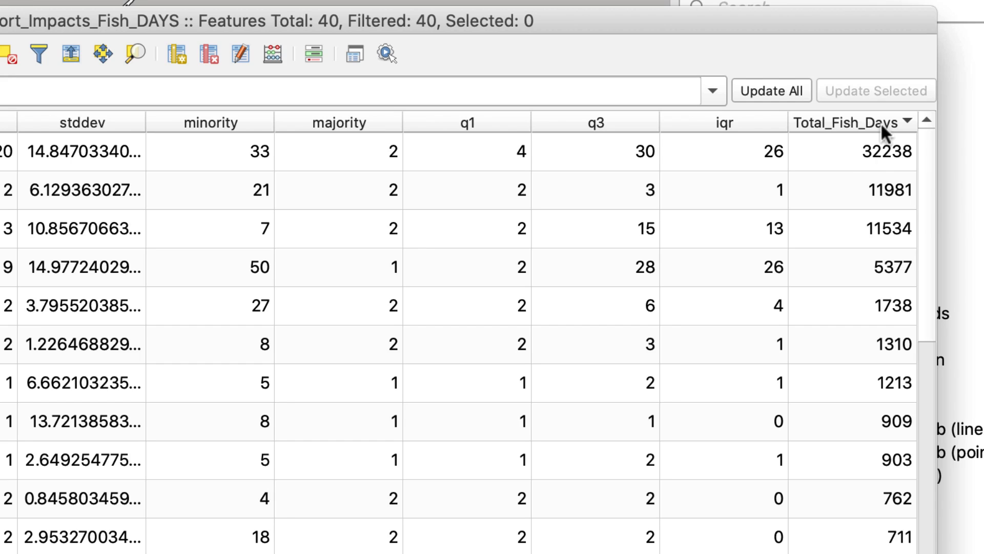
left_click(880, 122)
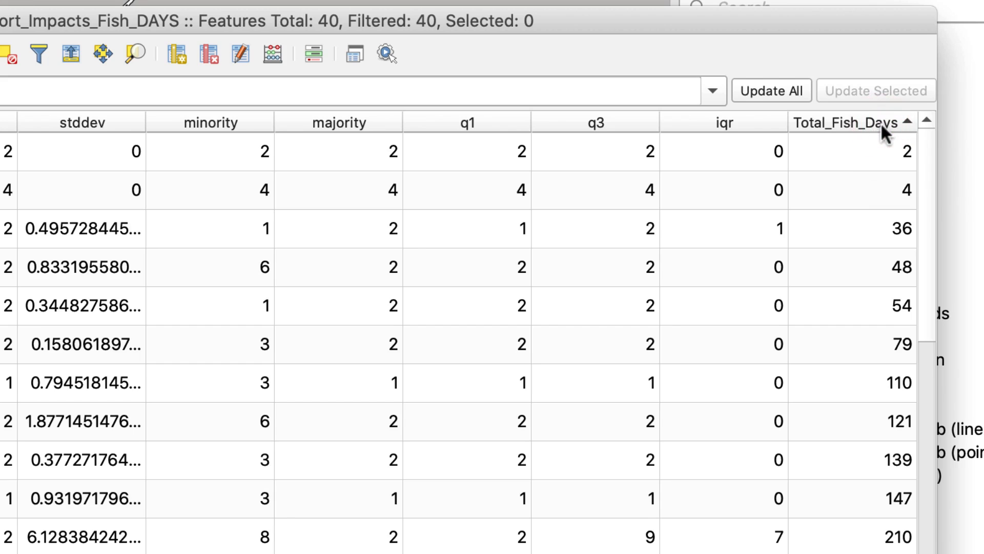
left_click(881, 122)
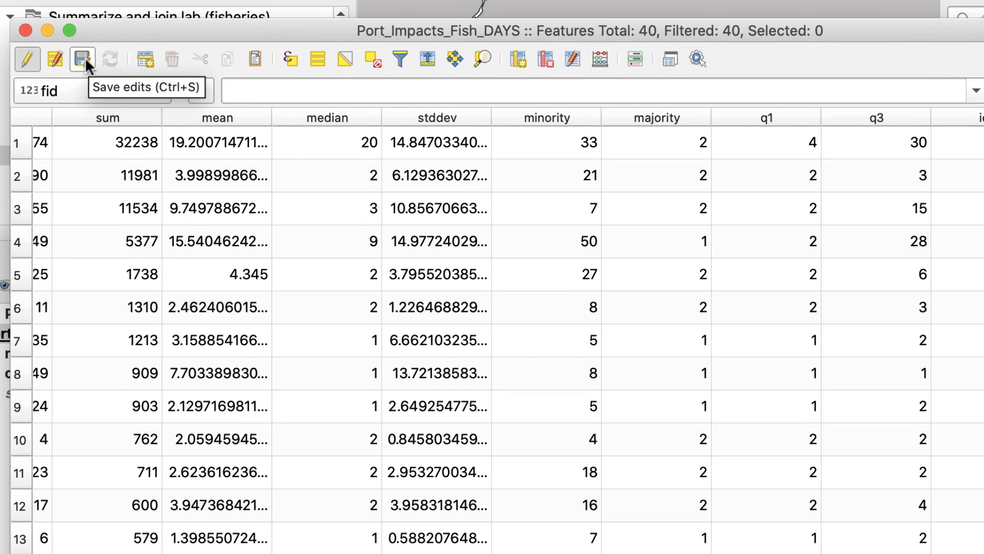
Step: Save the edits to the Port_Impacts_Fish_DAYS table and close it
left_click(82, 58)
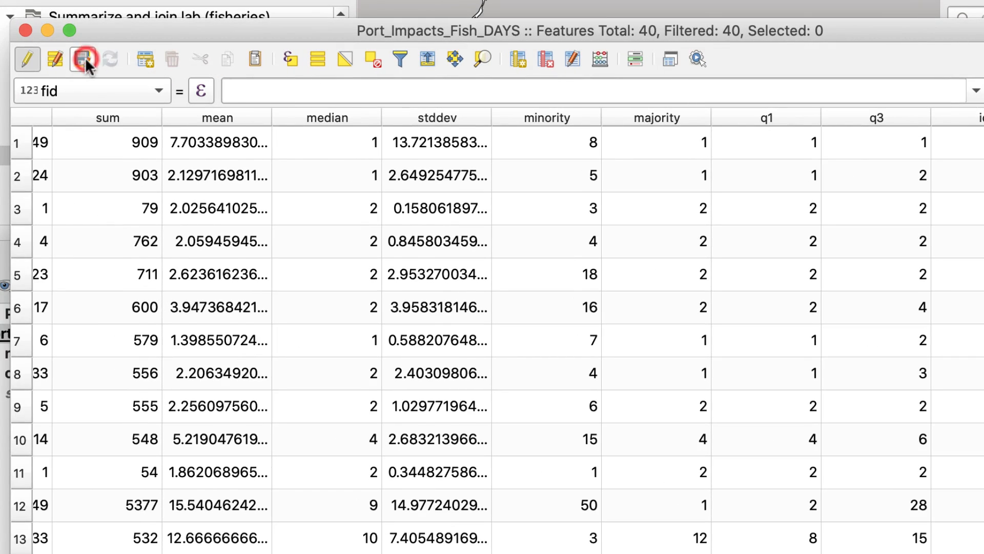
left_click(25, 29)
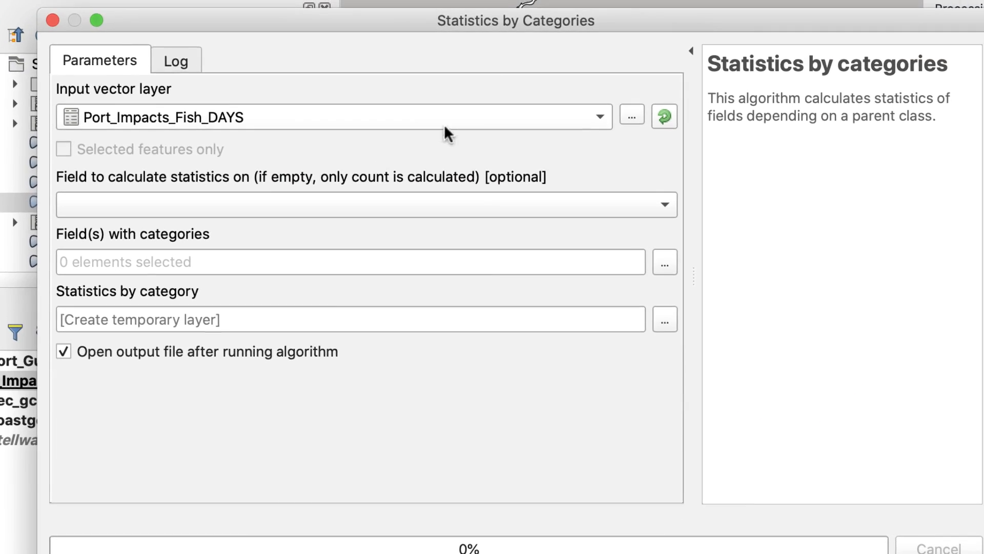
Step: Set Statistics by categories to calculate on the TOTALQUANT field of the nec_gc3_04 layer, categorized by PPORT
left_click(435, 119)
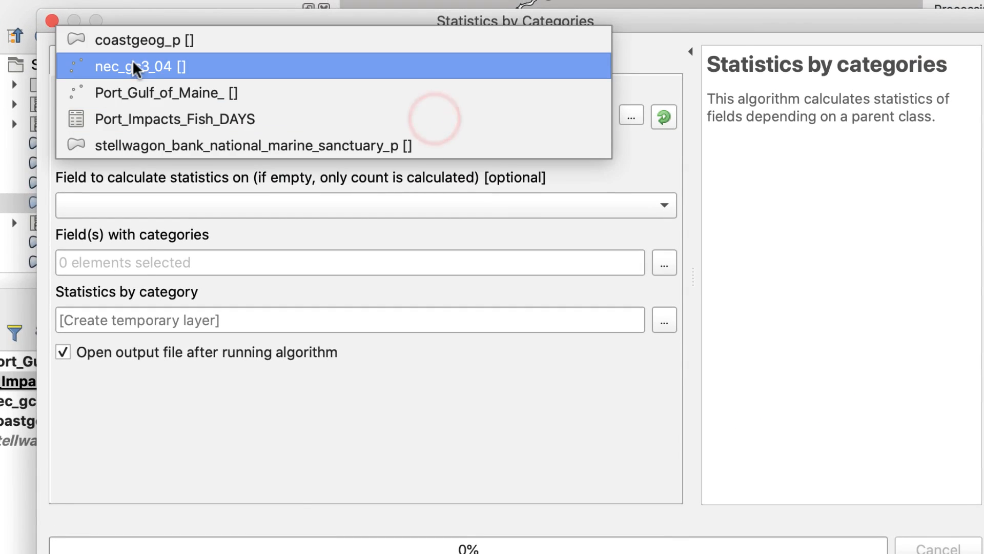
left_click(155, 63)
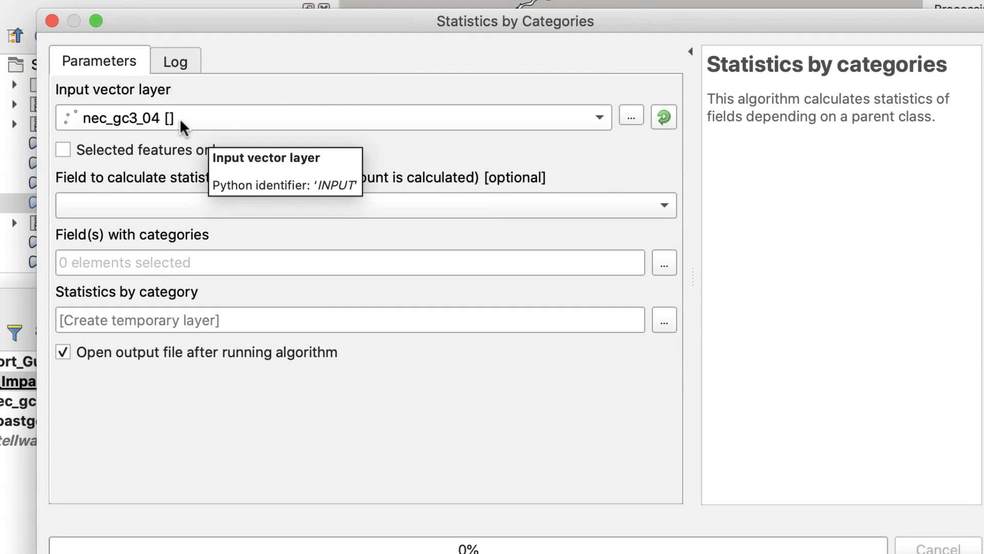
left_click(663, 204)
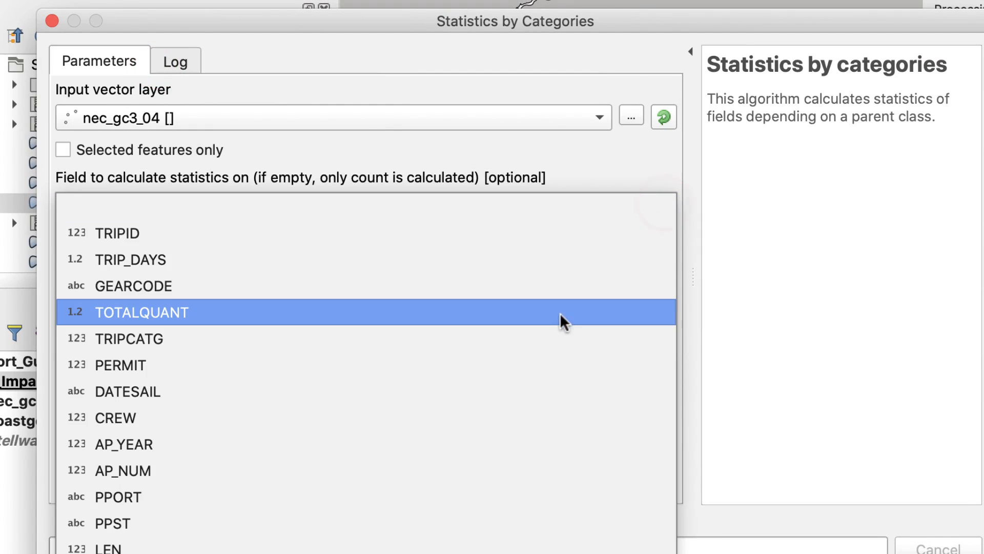
left_click(560, 314)
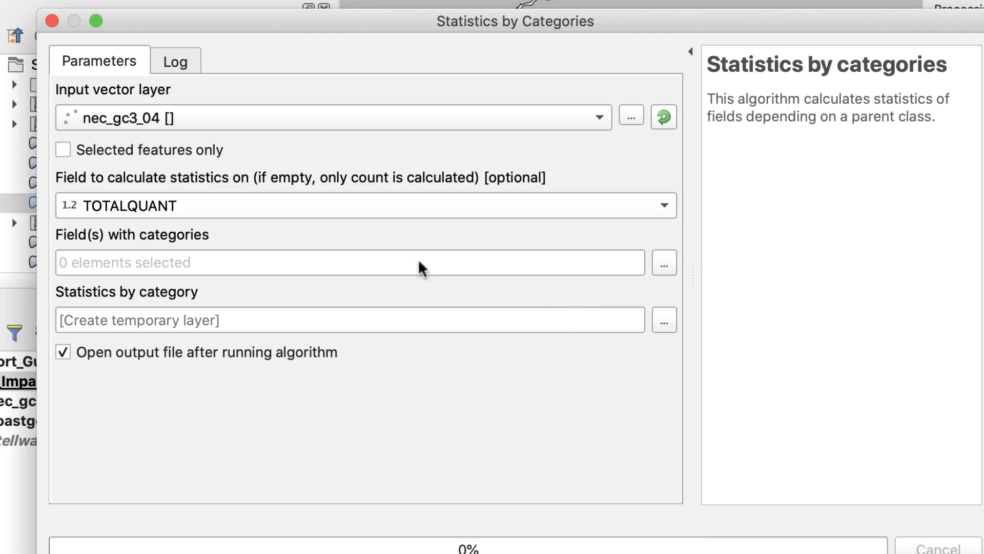
left_click(664, 262)
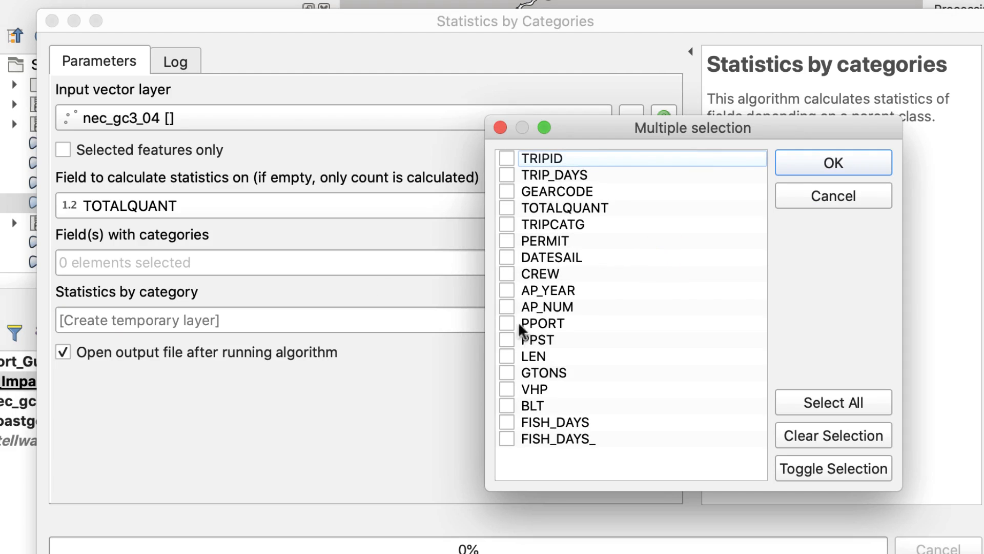
left_click(508, 323)
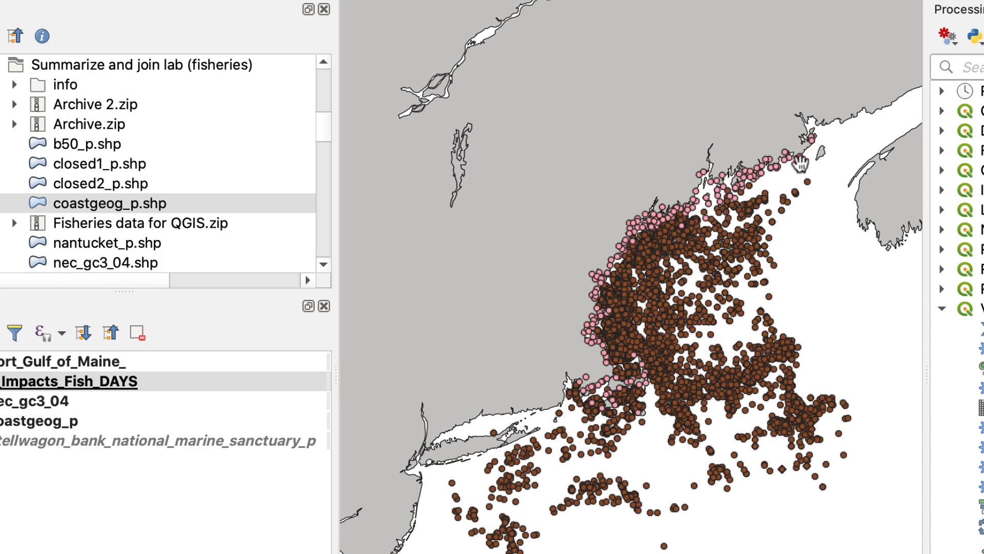
left_click(798, 161)
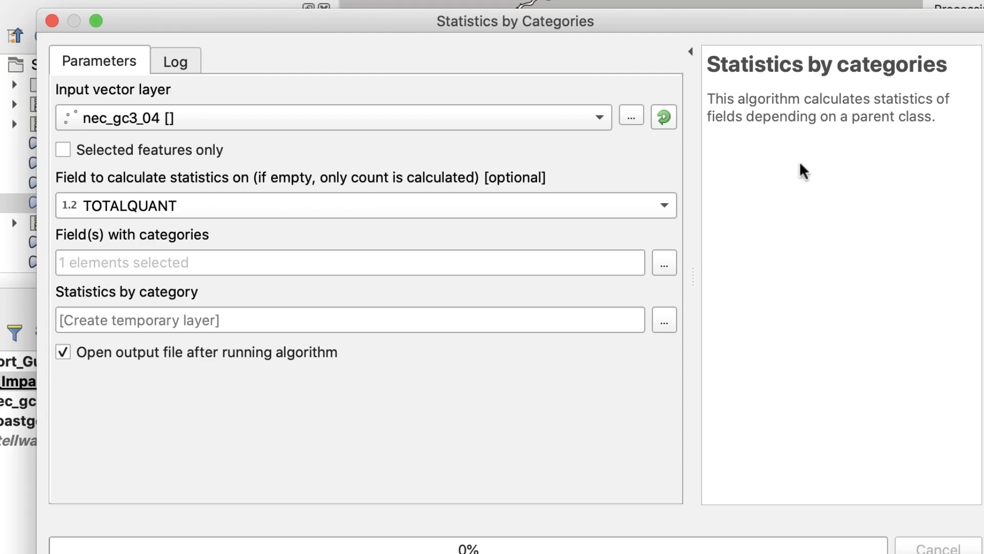
Step: Save the Statistics by categories output to a file named Port_Impacts_Total_Quantity and run the tool
left_click(665, 320)
left_click(728, 361)
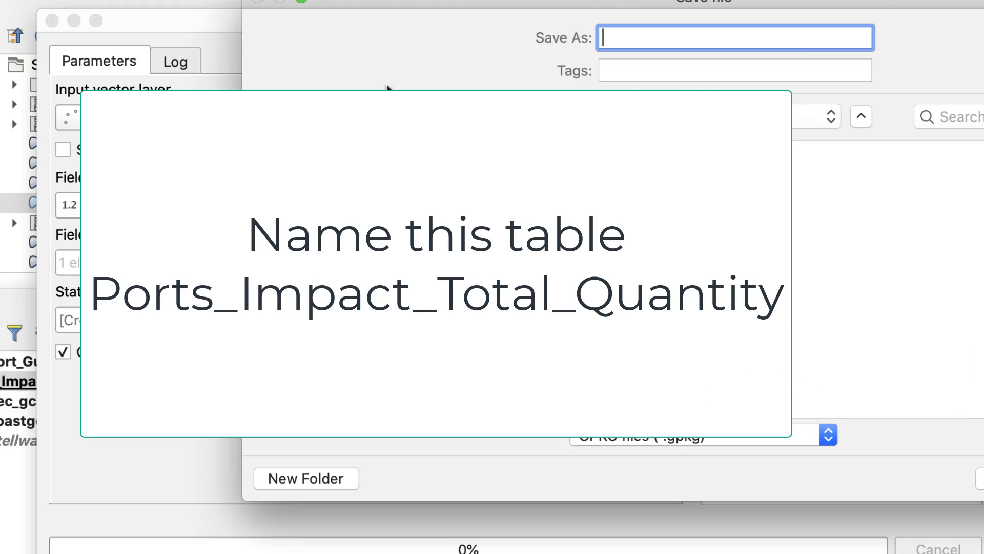
type("Port_Impacts_Total_Quantity")
key("Return")
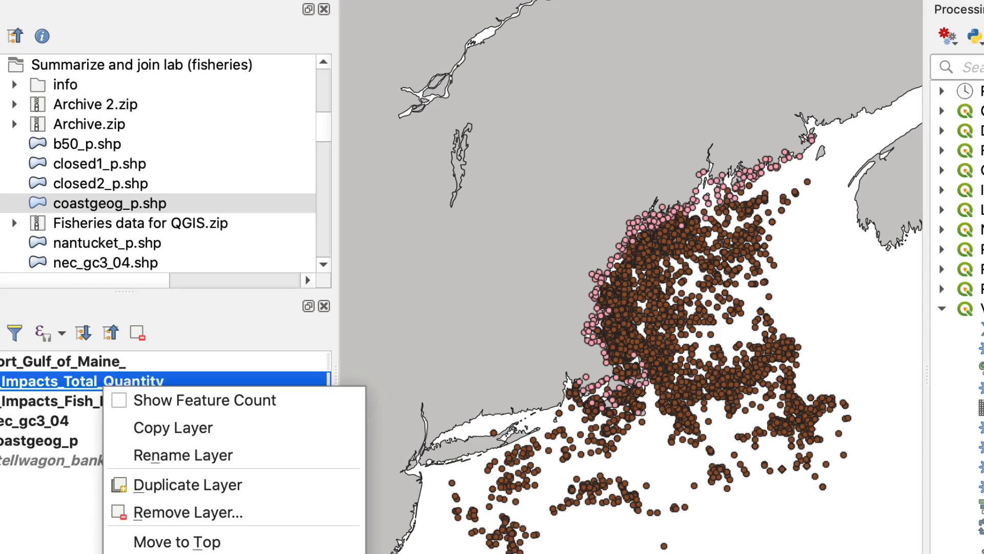
Step: Add a whole-number field Total_Quantity_Fish with the expression sum to the Port_Impacts_Total_Quantity table, saving the edits and closing the table
left_click(176, 553)
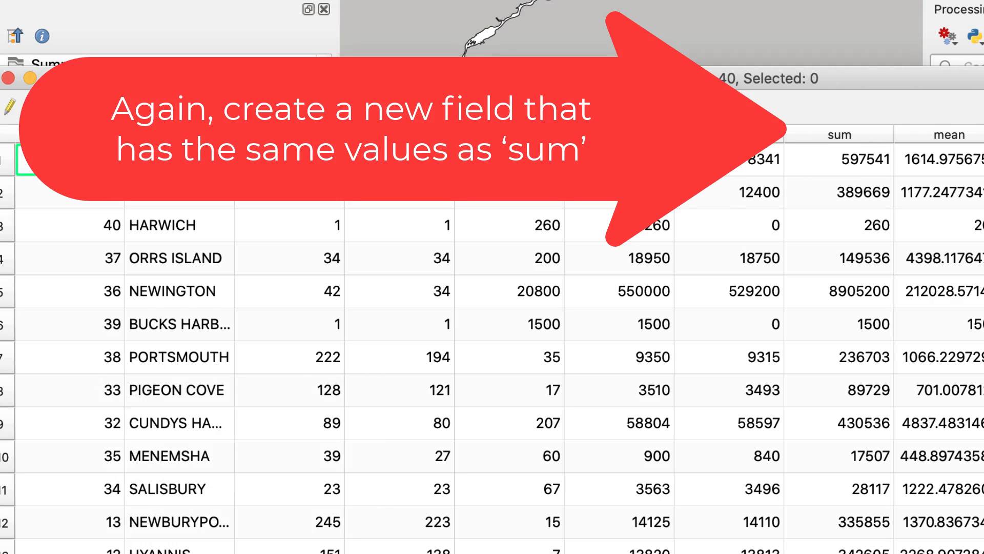
key("ctrl+i")
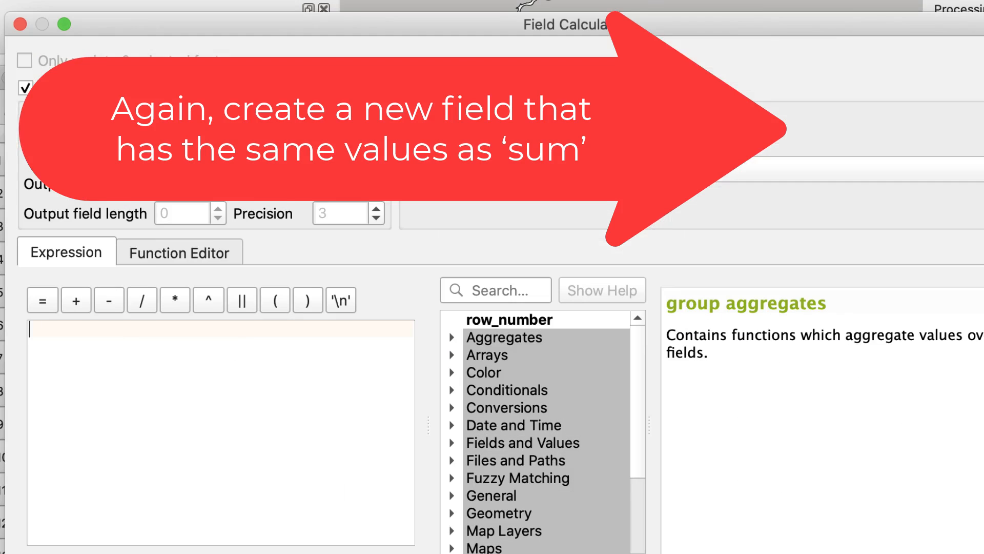
left_click(216, 152)
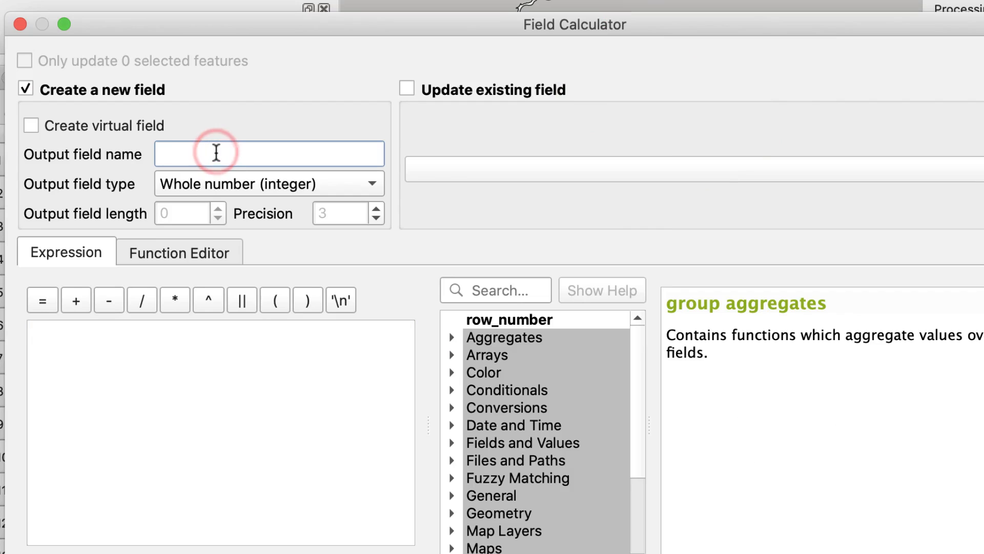
type("Total_Qu")
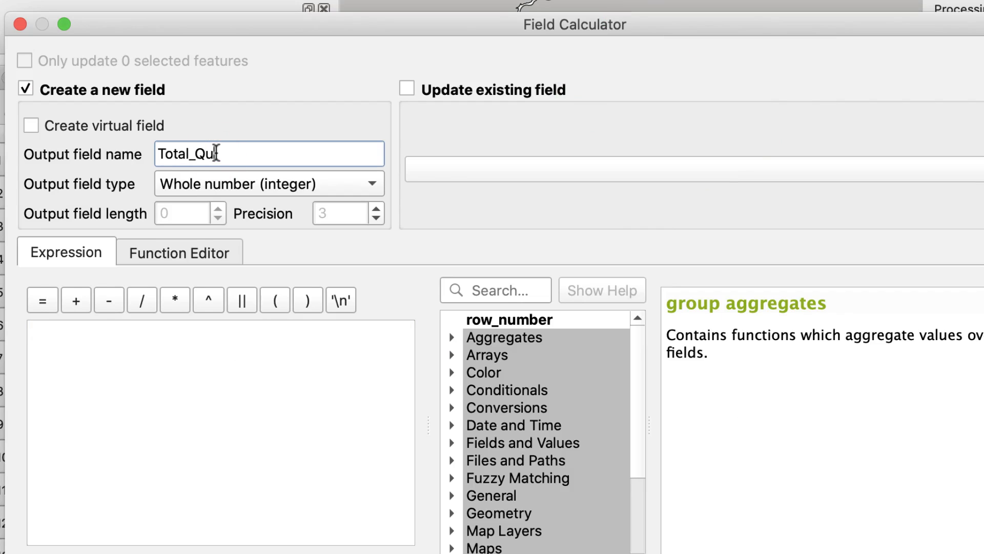
type("antity_Fish")
left_click(211, 372)
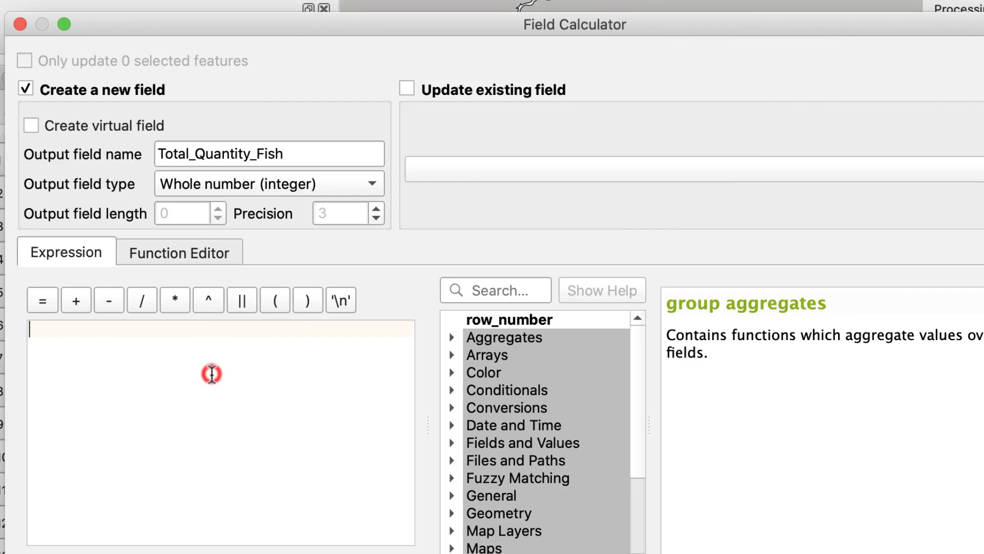
type("sum")
key("Escape")
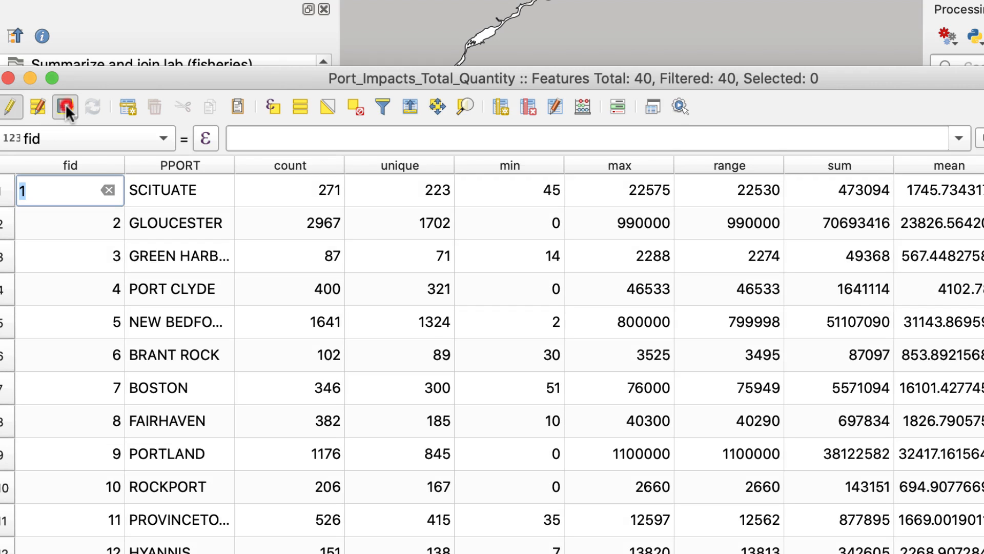
left_click(64, 106)
left_click(8, 78)
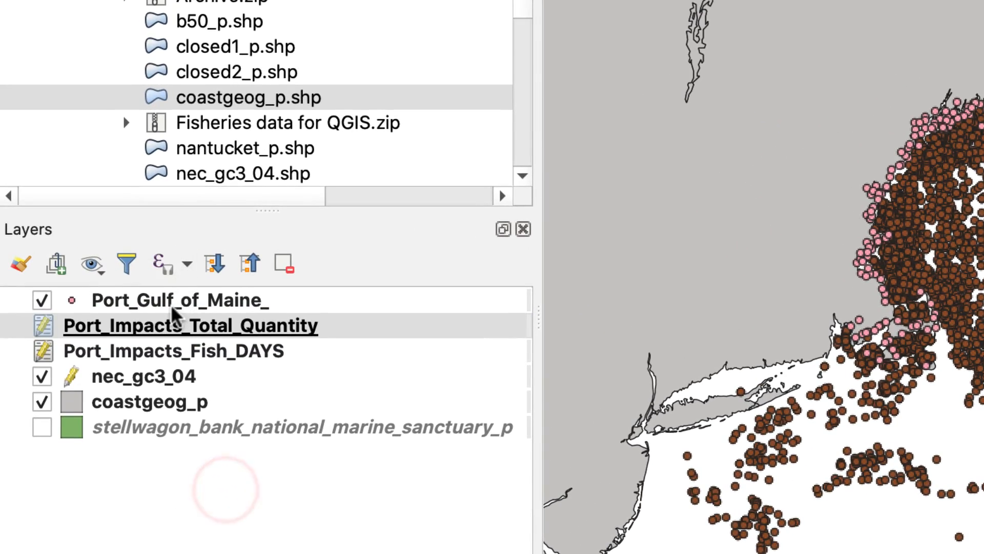
Step: Select the Port_Gulf_of_Maine_ layer, search the processing tools for join and open Join attributes by field value
left_click(145, 303)
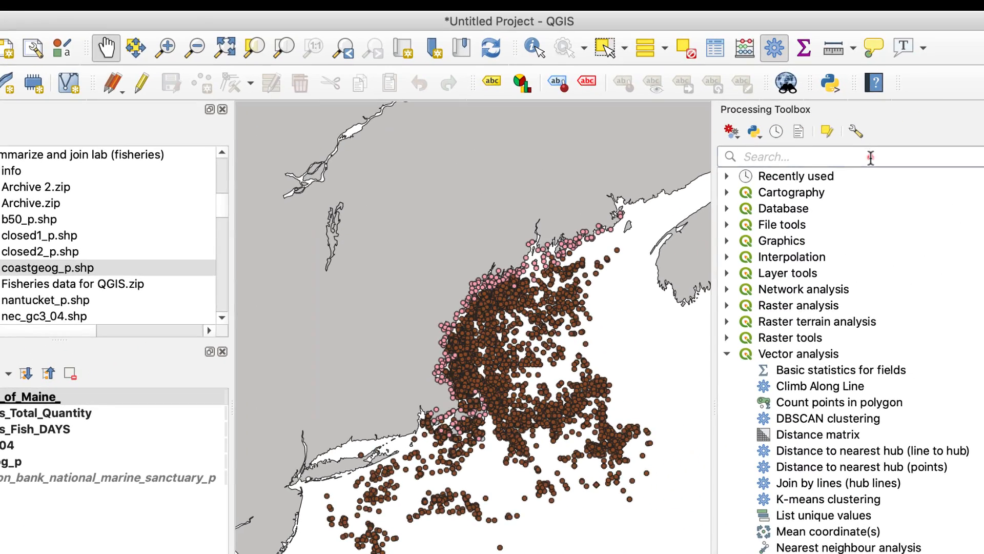
left_click(871, 155)
type("join")
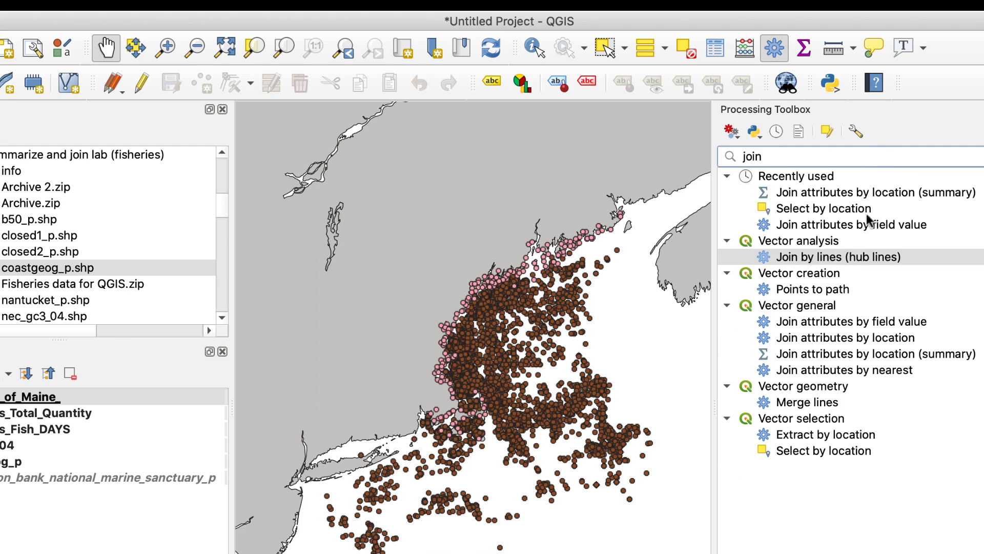
left_click(928, 321)
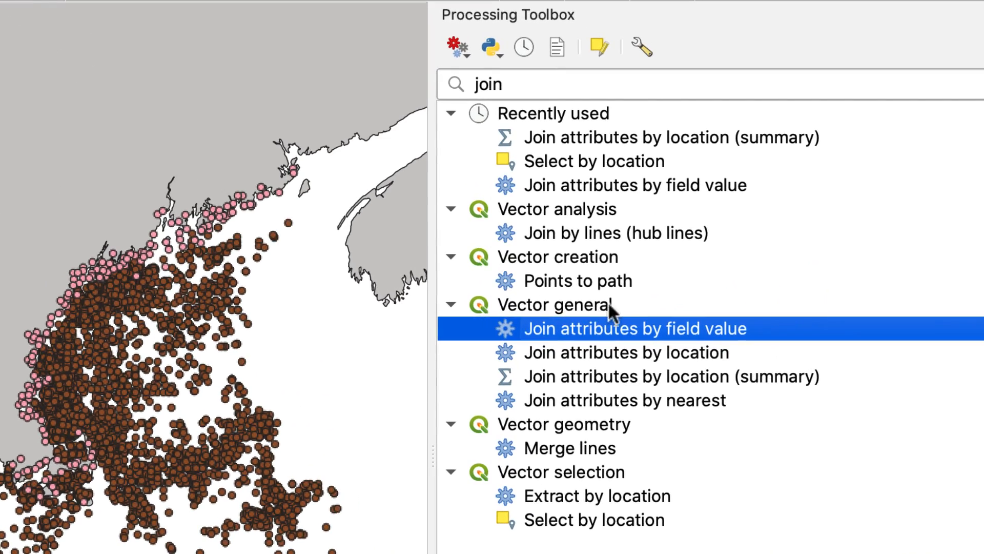
double_click(731, 328)
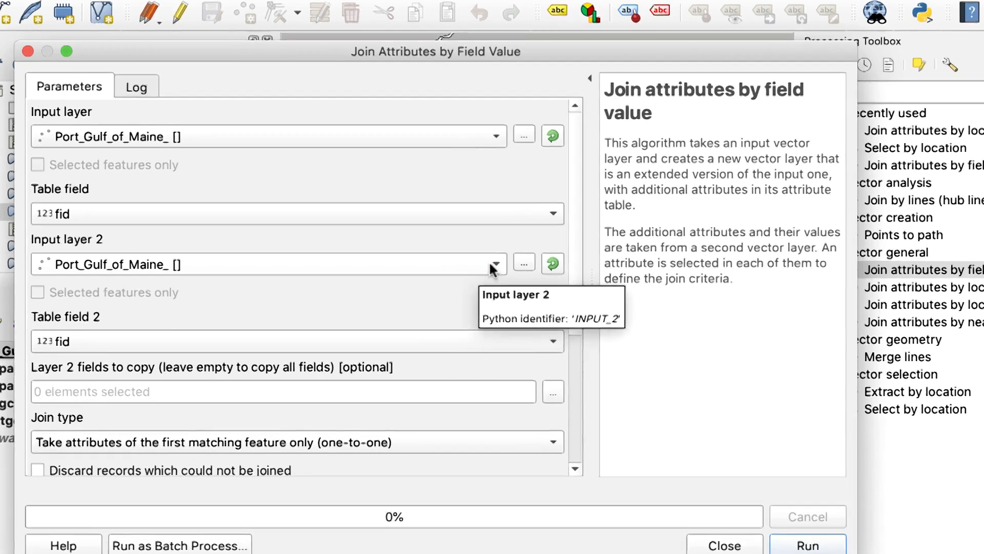
Step: Set the join to match PORT_NAME of Port_Gulf_of_Maine_ with PPORT of Port_Impacts_Fish_DAYS
left_click(455, 263)
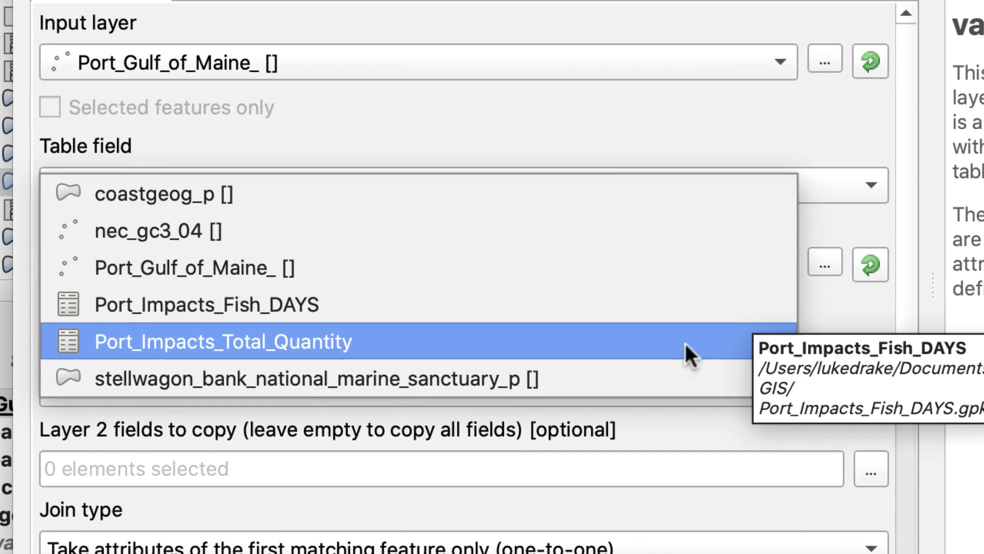
left_click(651, 309)
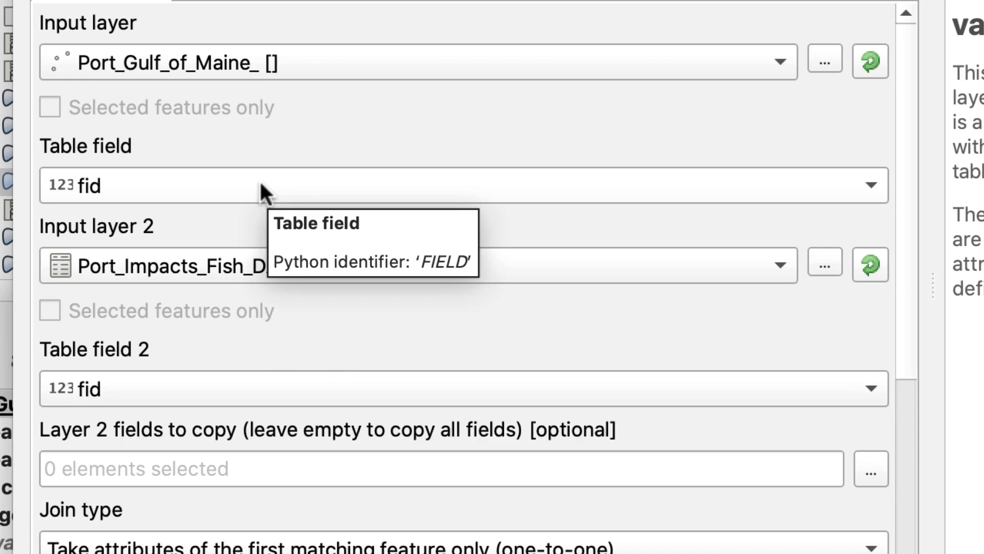
left_click(211, 184)
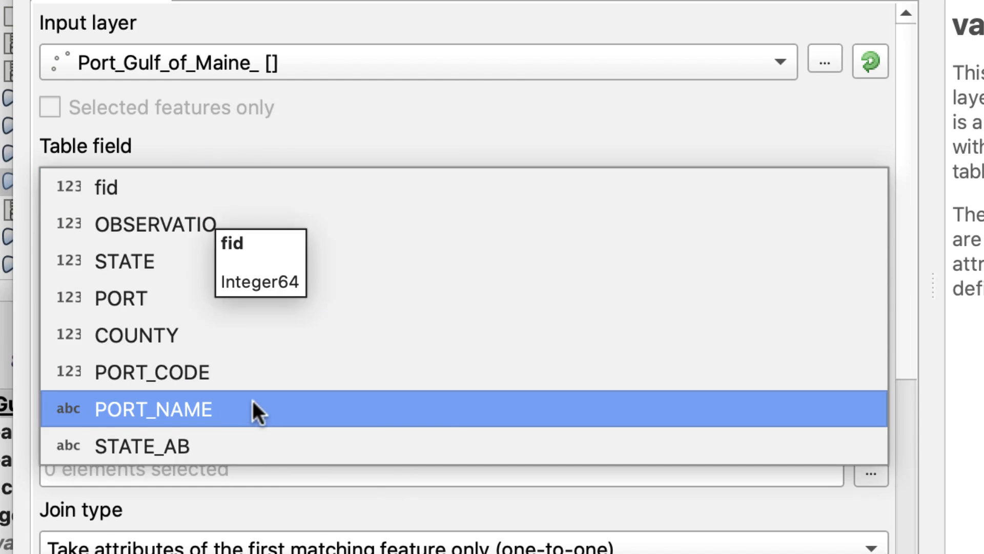
left_click(252, 405)
left_click(282, 389)
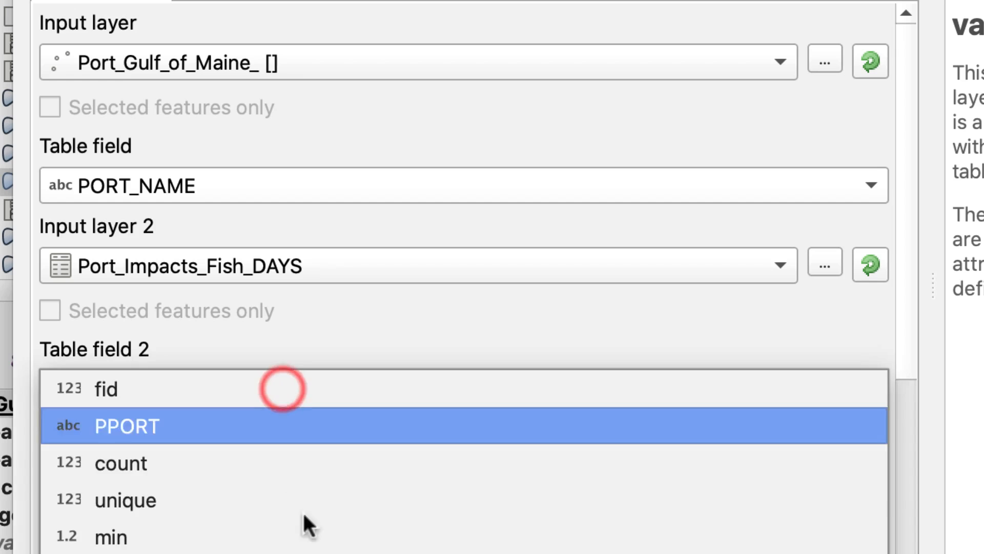
left_click(281, 424)
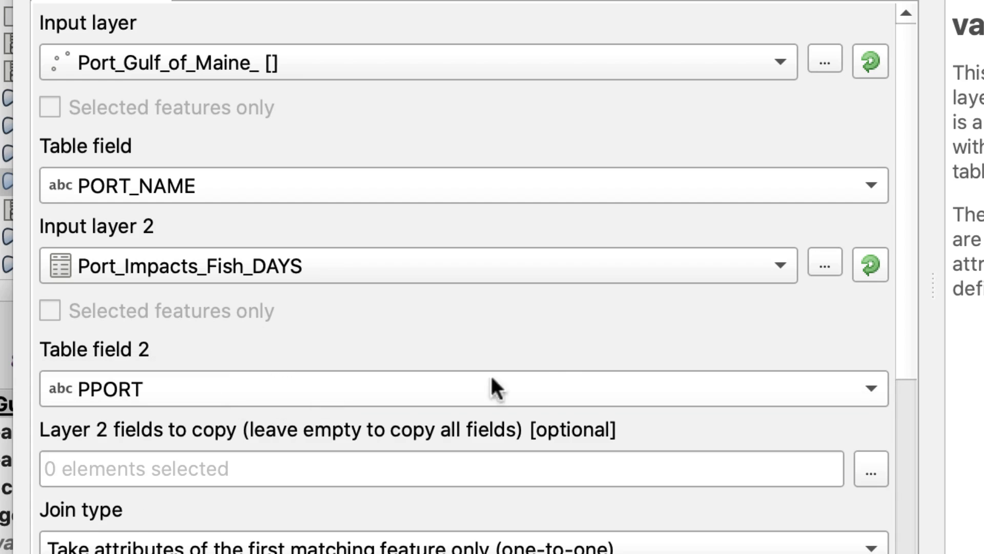
Step: Save the joined layer to a file named Ports_Impact_fishermenhours_only and run the join
scroll(552, 359, "down", 5)
scroll(552, 362, "down", 2)
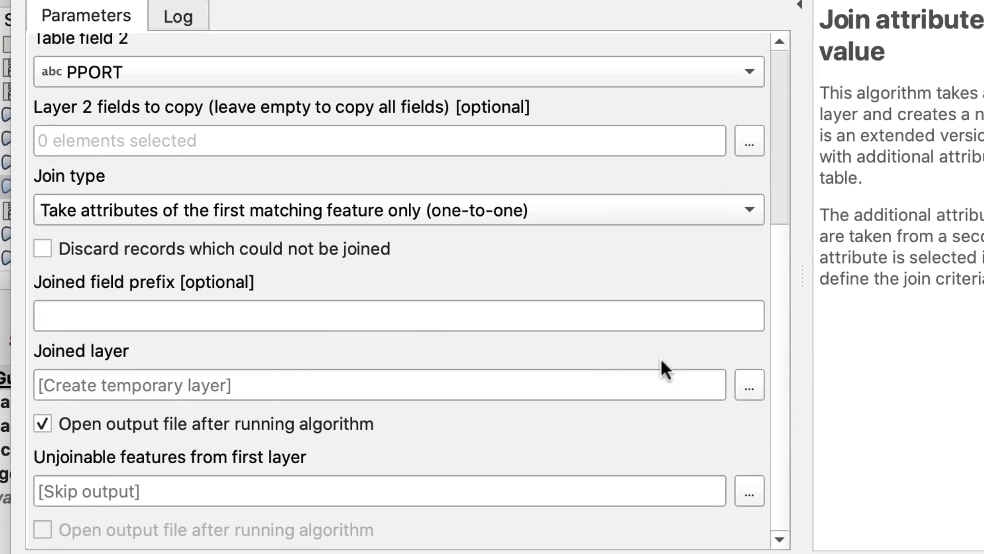
left_click(749, 380)
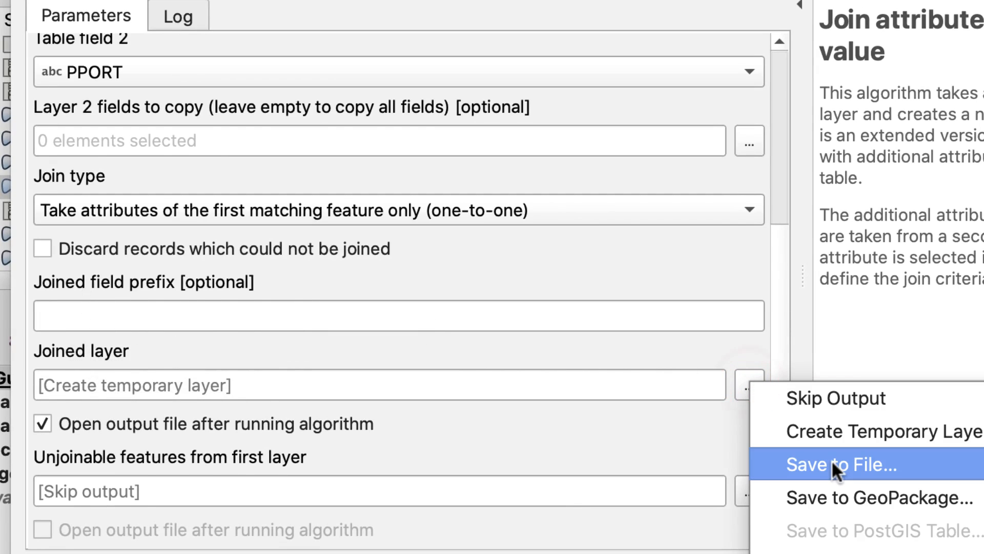
left_click(765, 460)
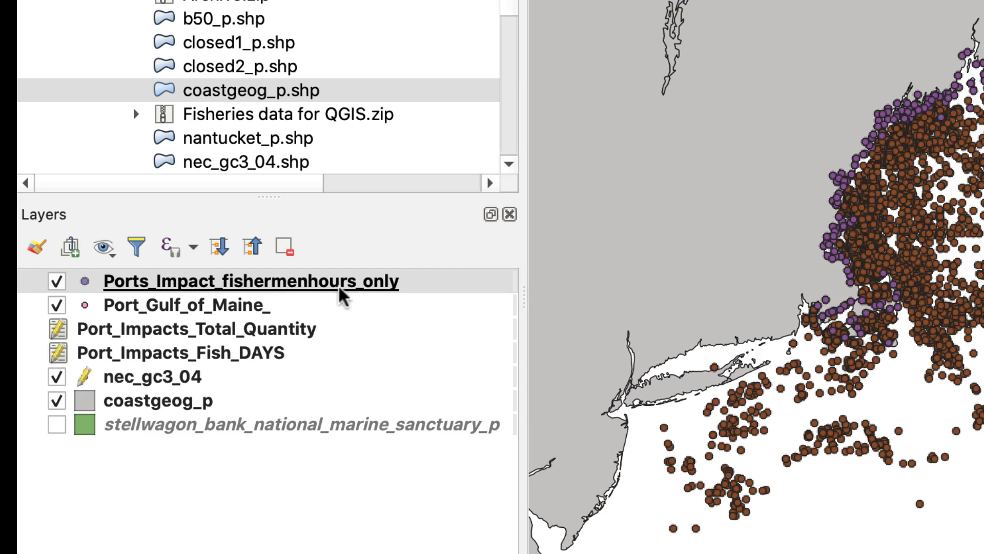
Step: Select the Ports_Impact_fishermenhours_only layer and open Join attributes by field value for a second join
left_click(214, 284)
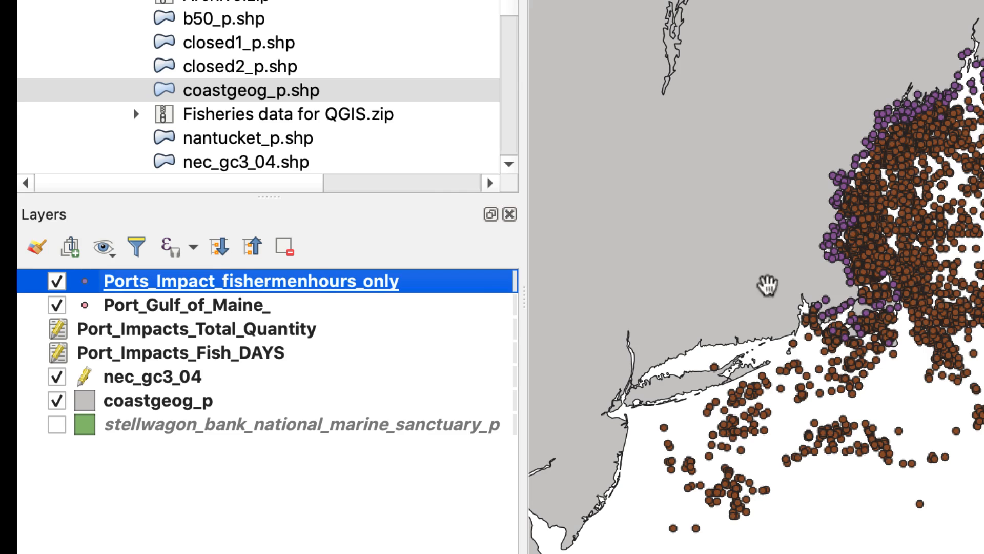
left_click(767, 281)
left_click(315, 283)
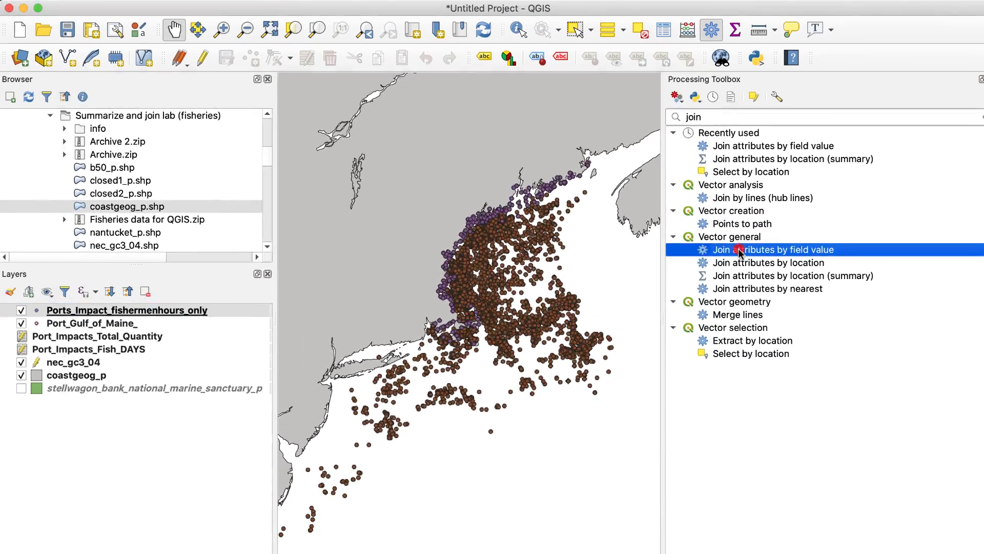
double_click(738, 249)
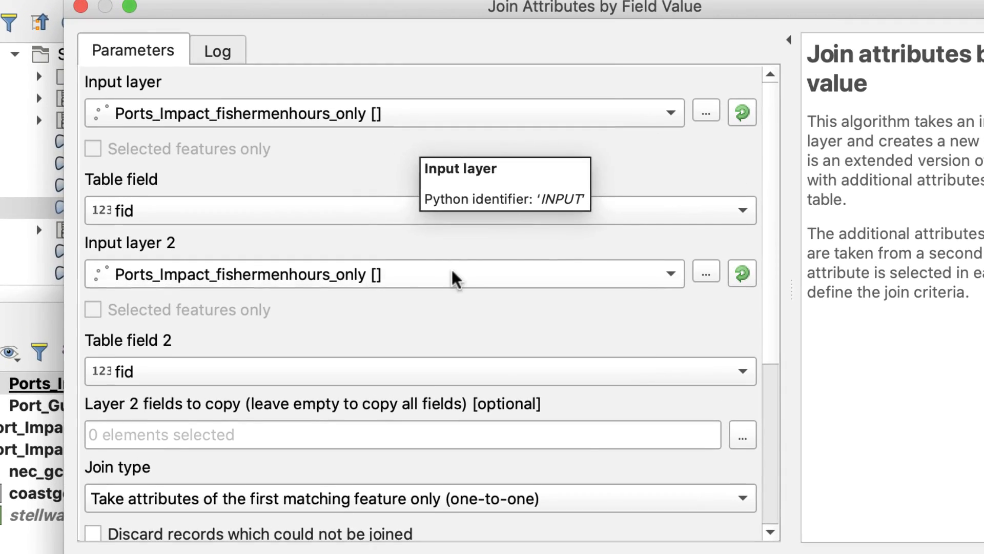
Step: Set the second join to match PORT_NAME of Ports_Impact_fishermenhours_only with PPORT of Port_Impacts_Total_Quantity, keeping the one-to-one join type
left_click(402, 276)
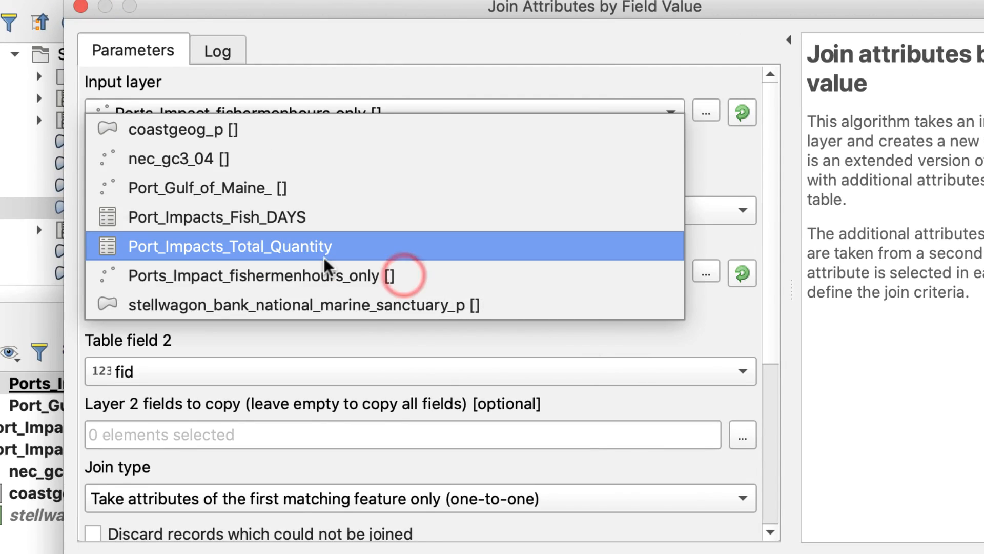
left_click(308, 247)
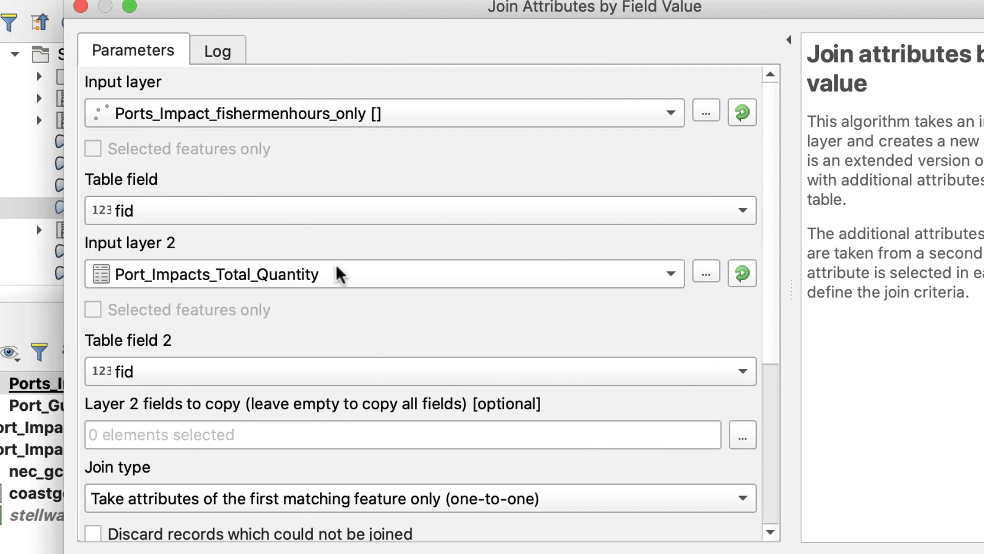
left_click(330, 210)
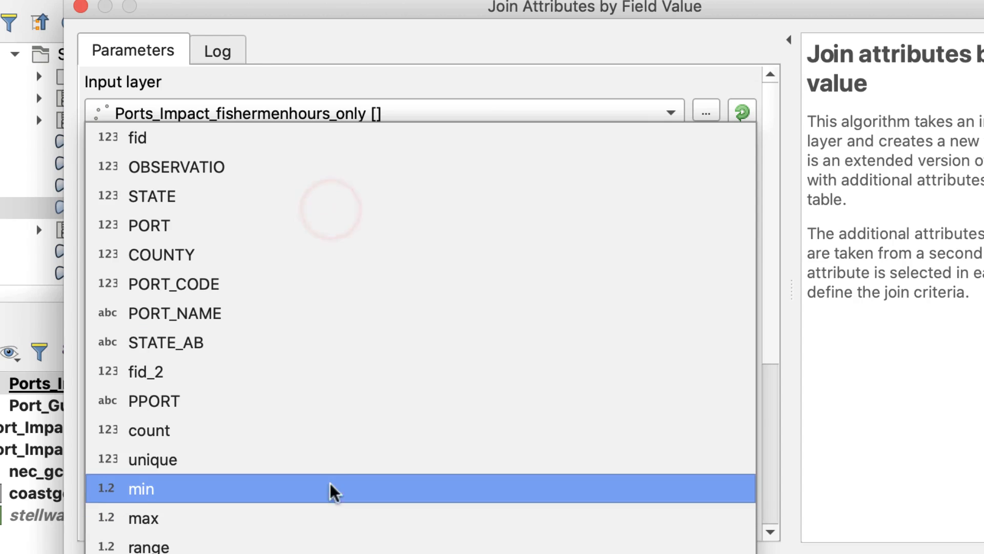
left_click(316, 319)
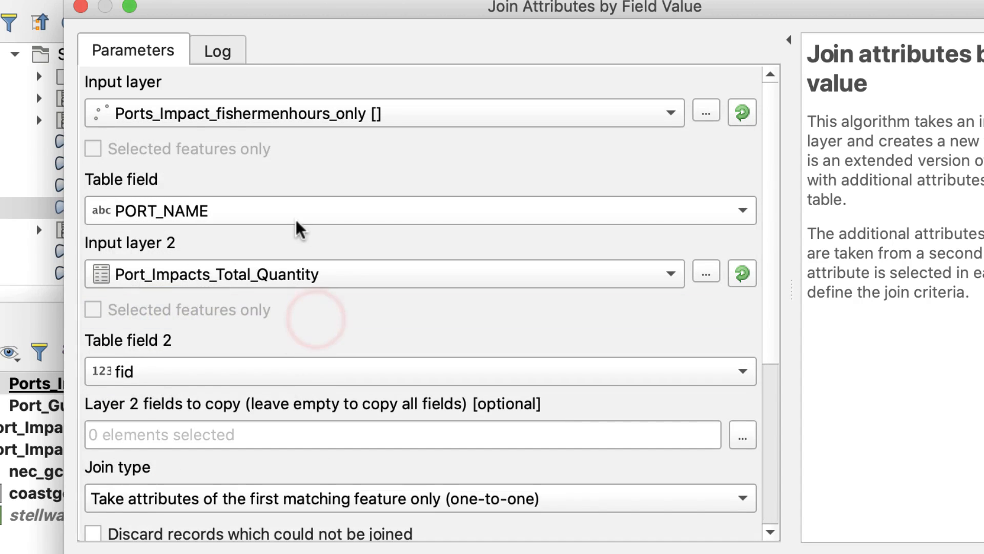
left_click(295, 210)
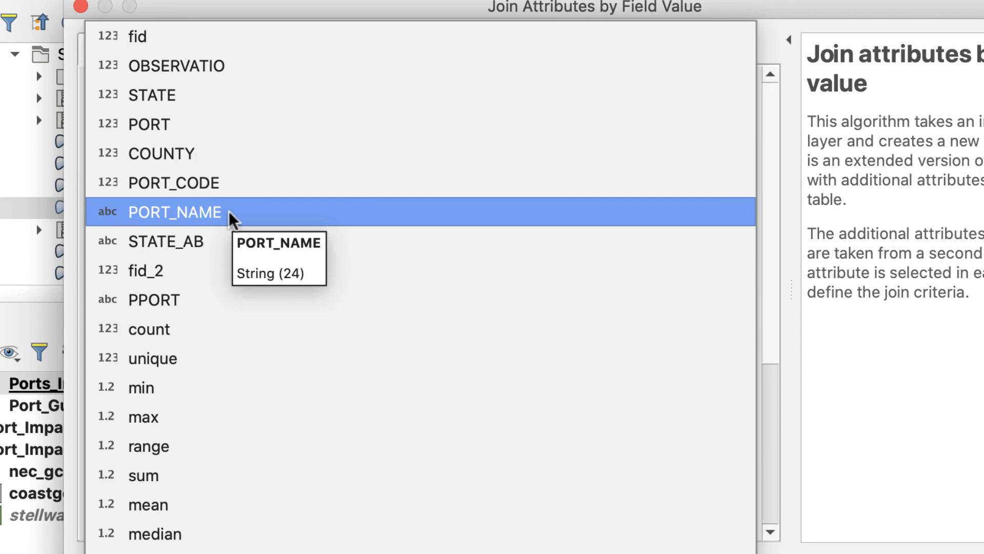
left_click(209, 213)
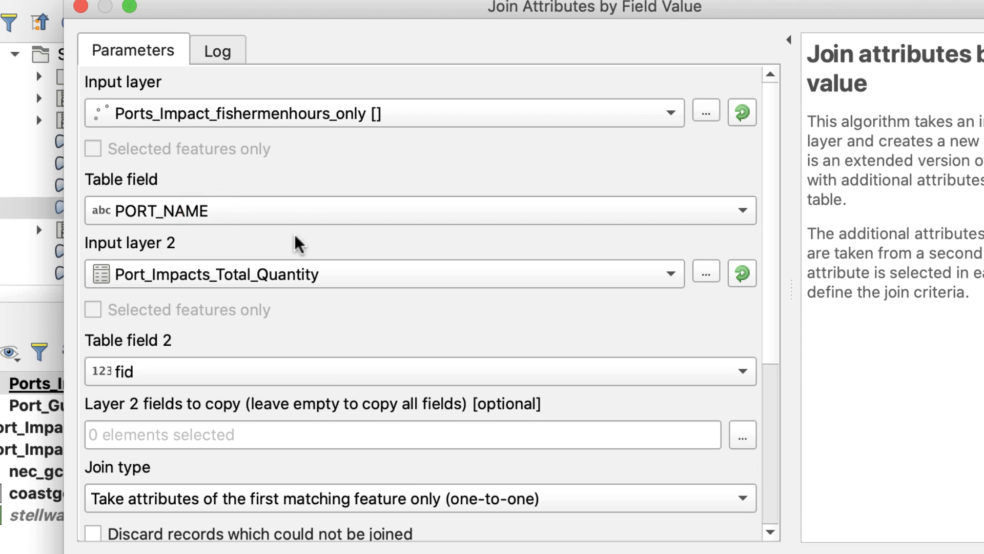
scroll(322, 467, "down", 3)
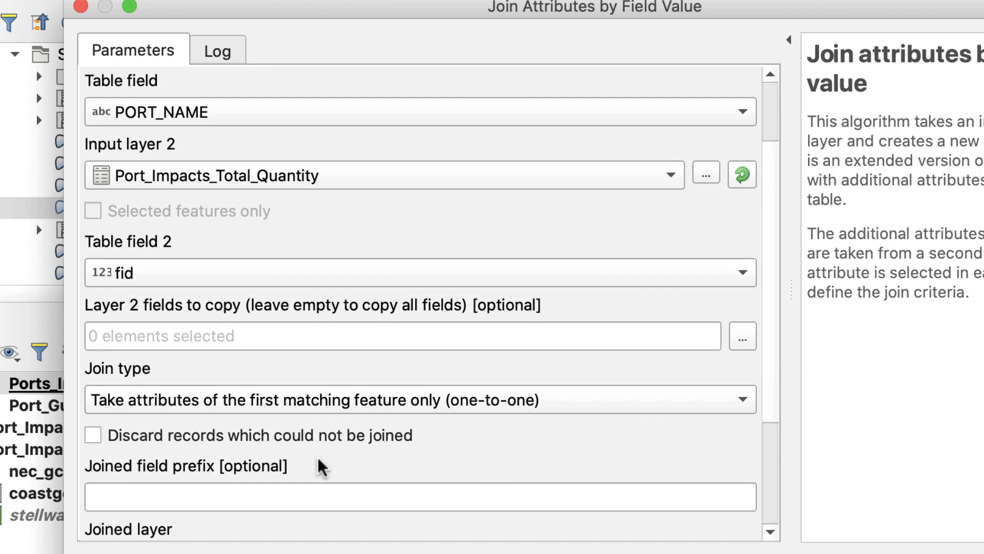
left_click(321, 401)
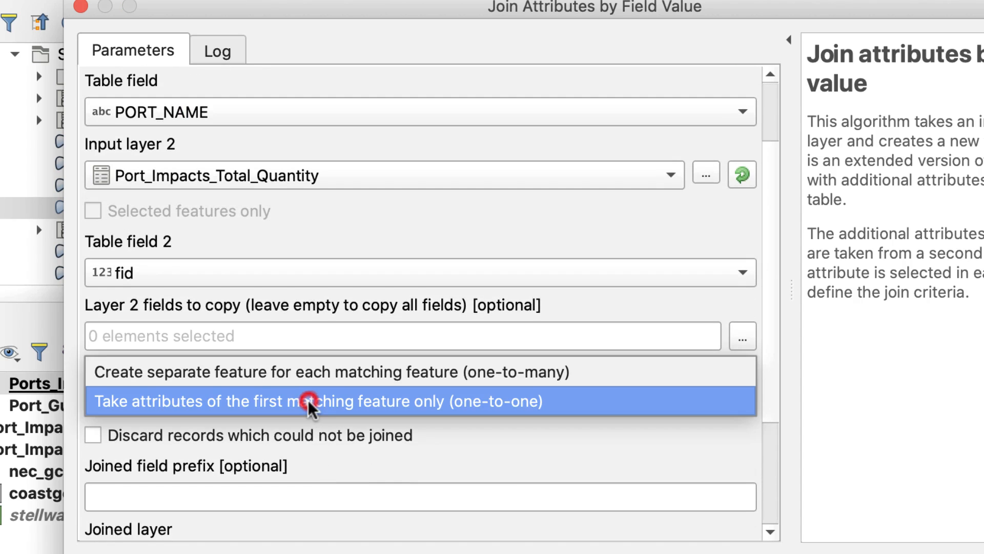
left_click(334, 220)
left_click(262, 273)
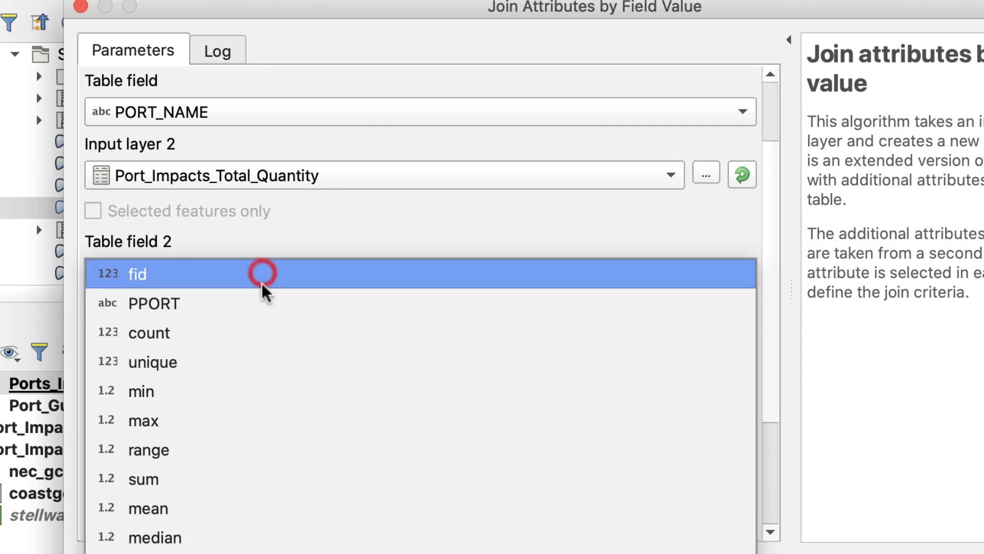
left_click(262, 306)
Step: Save the joined layer to a GPKG file named Port_Impacts in the GIS folder and run the join
scroll(640, 528, "down", 1)
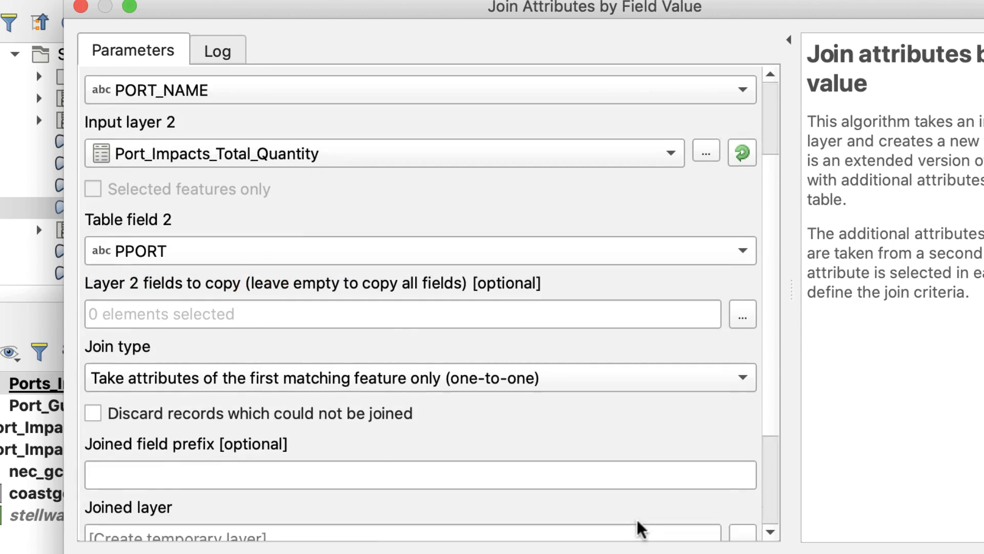
scroll(641, 528, "down", 5)
left_click(740, 391)
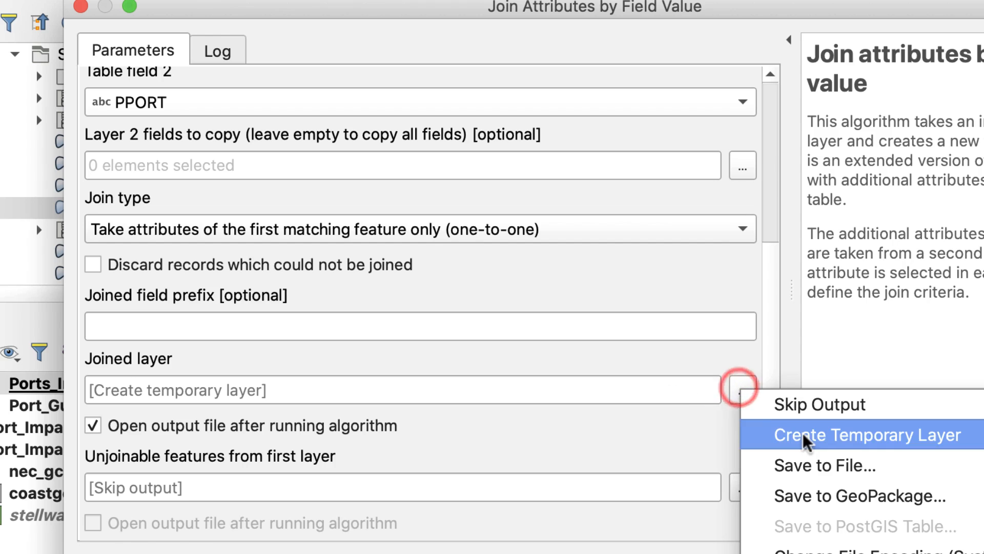
left_click(824, 465)
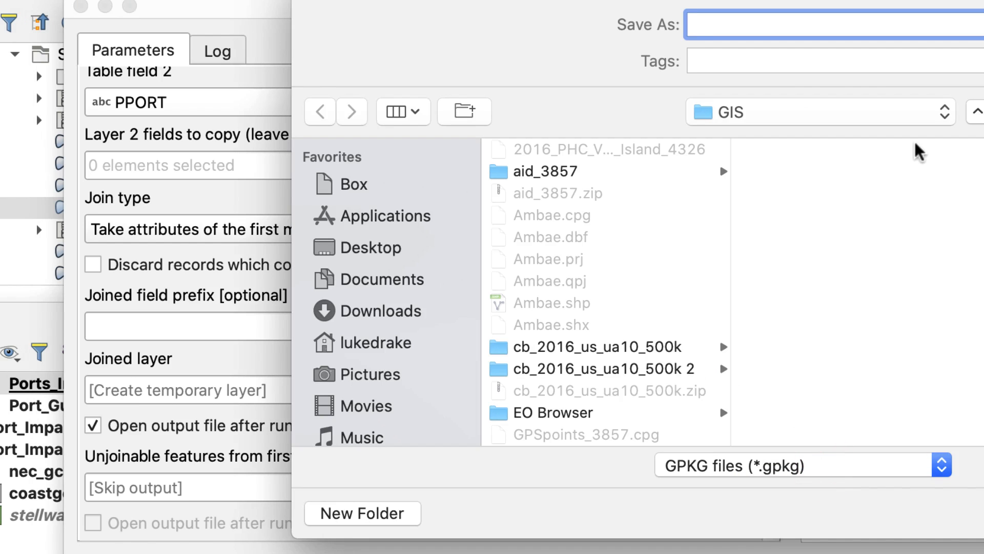
type("Port_Impacts")
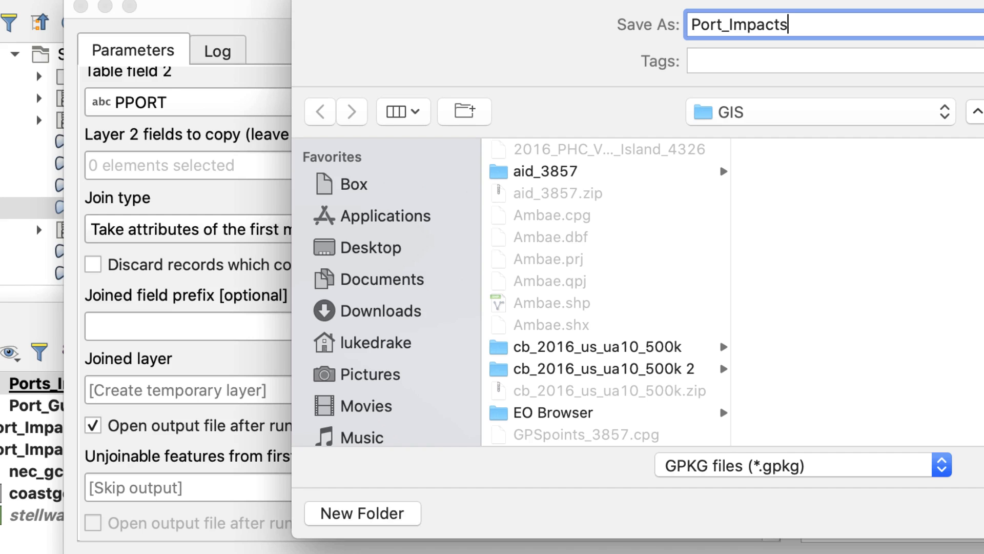
key("Return")
key("Return")
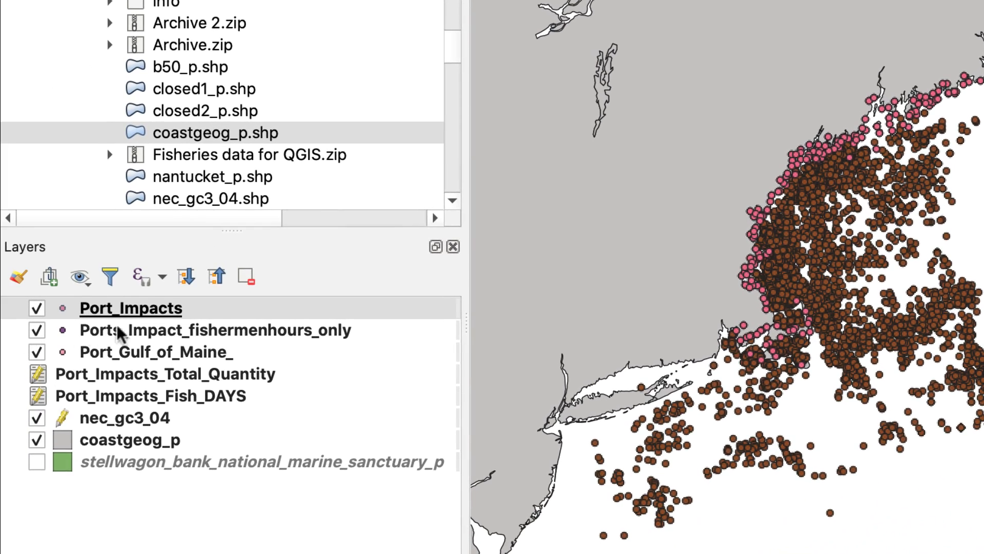
Step: Remove the Ports_Impact_fishermenhours_only and Port_Gulf_of_Maine_ layers from the project
left_click(99, 373)
right_click(139, 333)
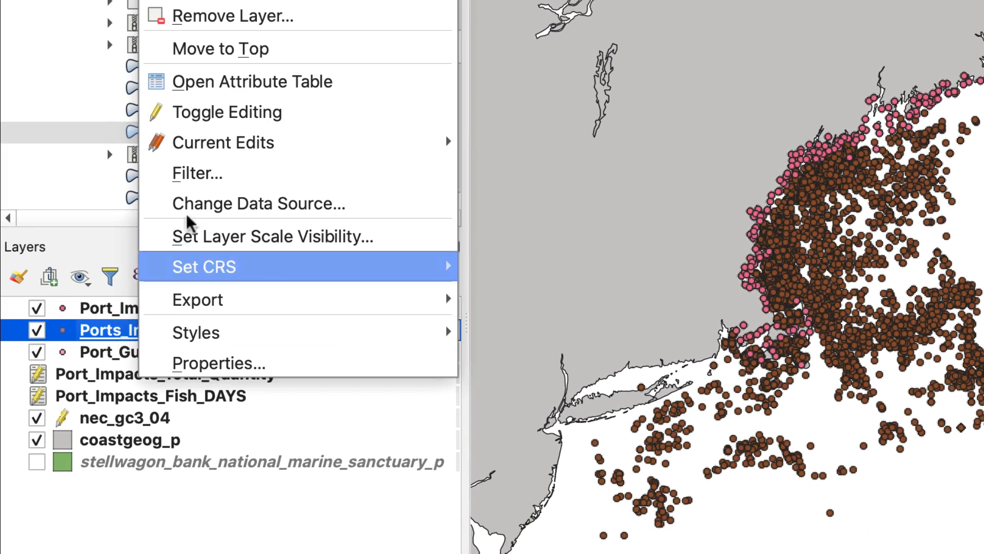
left_click(199, 13)
left_click(945, 302)
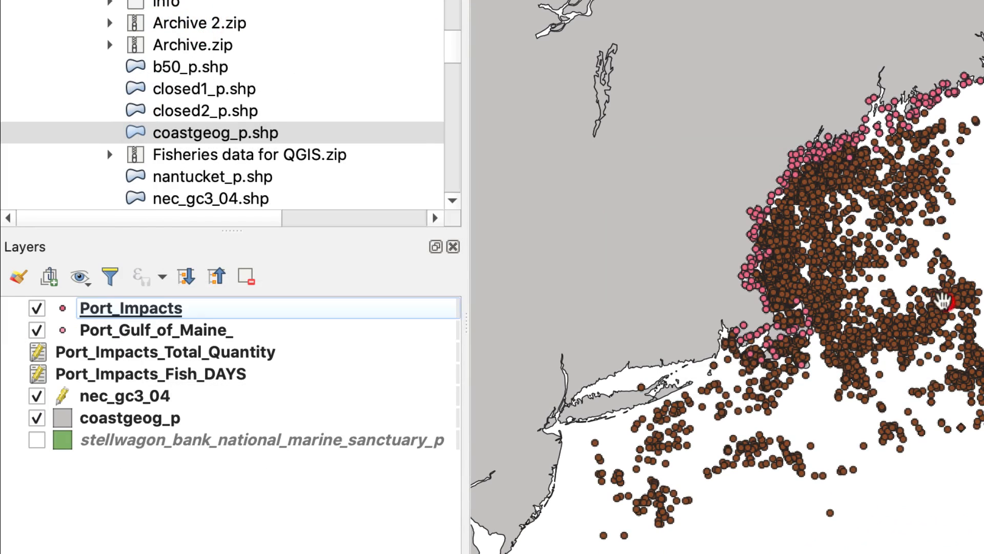
left_click(210, 331)
right_click(210, 331)
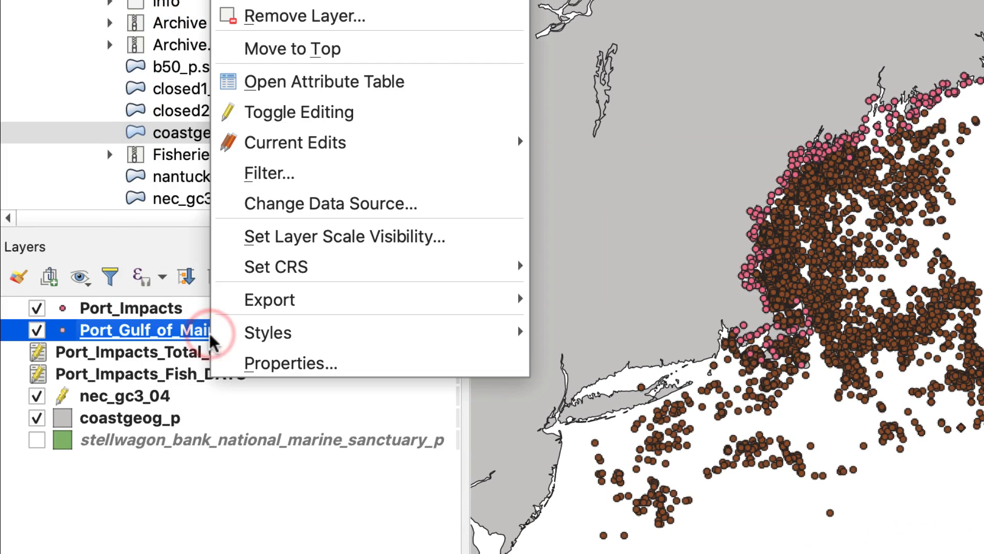
left_click(334, 16)
left_click(932, 303)
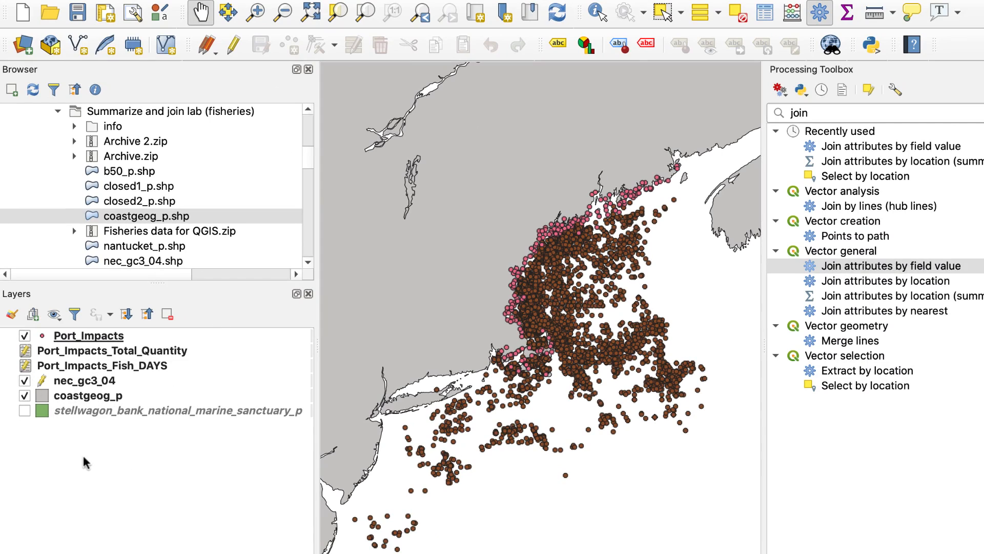
Step: Hide the nec_gc3_04 layer, close the Processing Toolbox and bring the port points along the coast into view
left_click(24, 381)
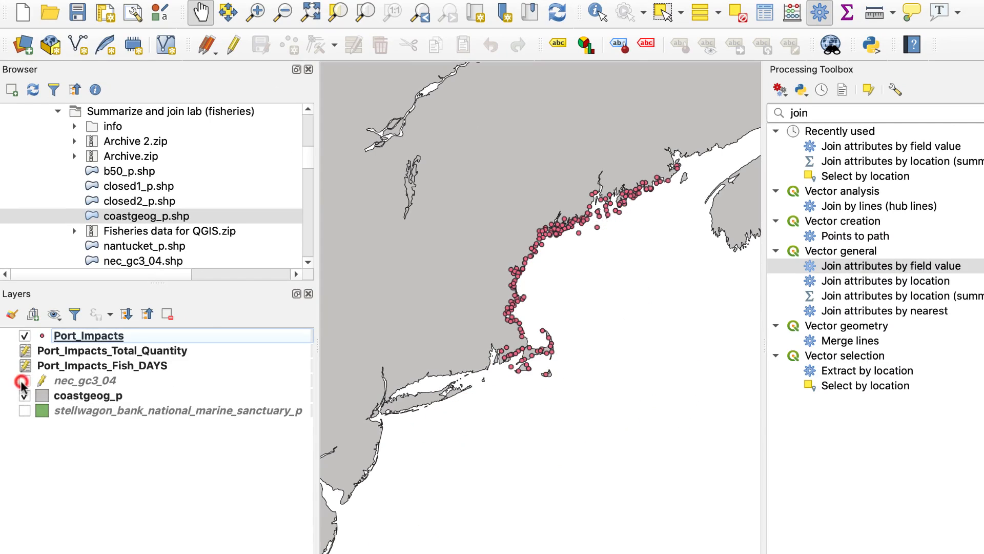
left_click(497, 251)
left_click_drag(470, 287, 415, 328)
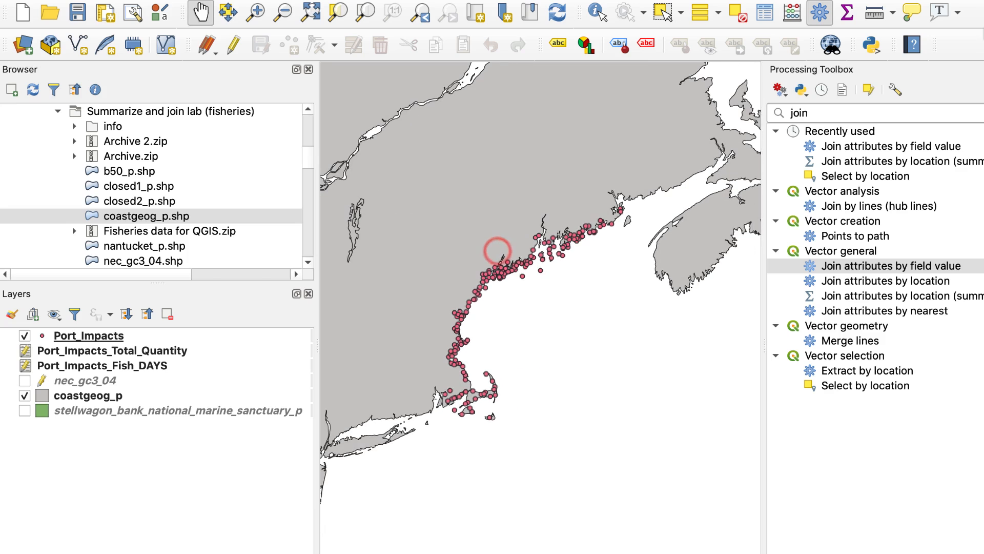
left_click(982, 69)
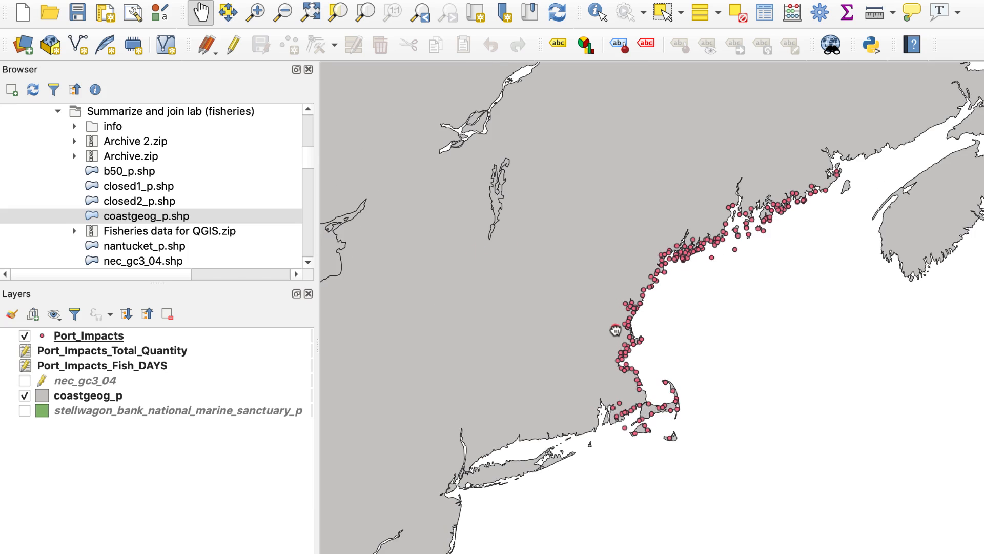
left_click_drag(616, 328, 583, 343)
scroll(583, 346, "up", 1)
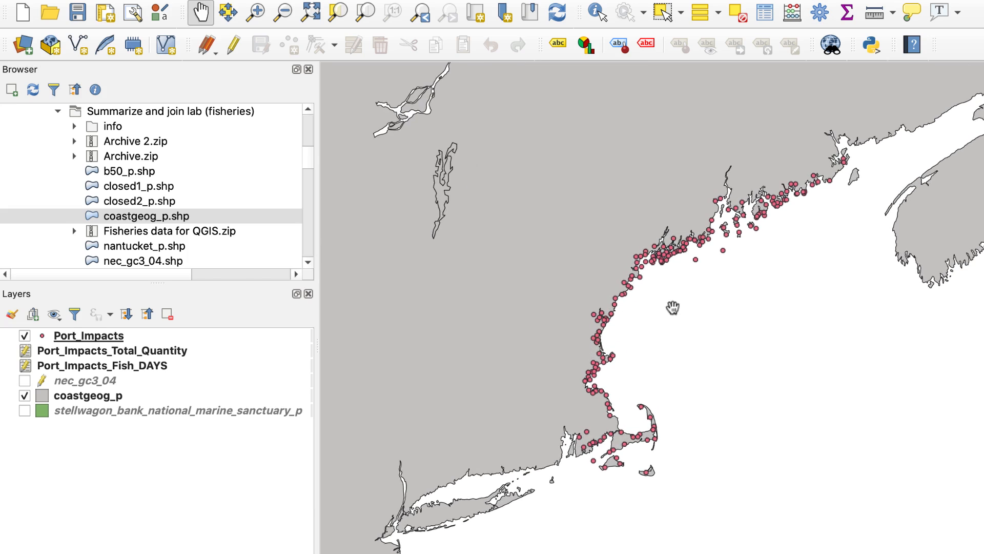
left_click_drag(672, 306, 624, 327)
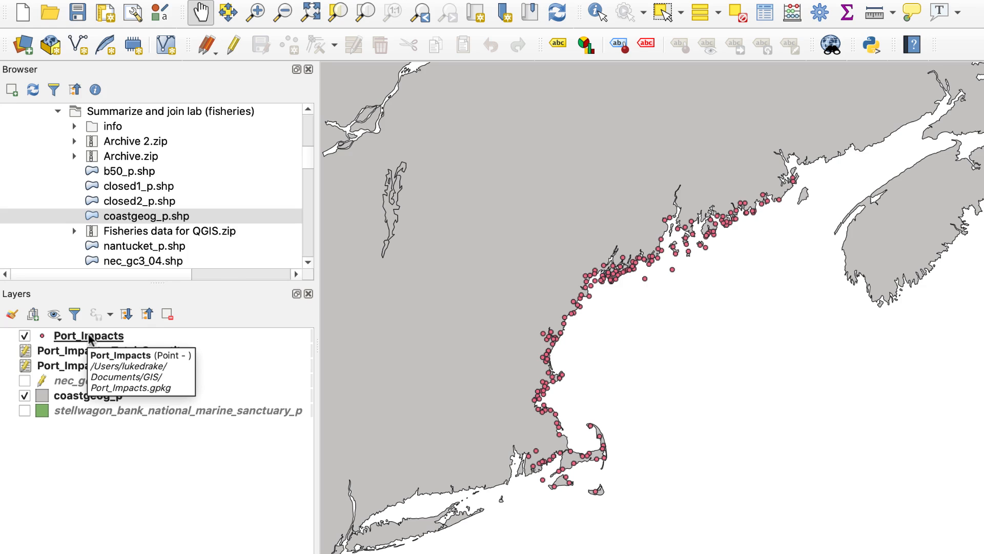
Step: Open the properties of the Port_Impacts layer and change its symbology from a single symbol to Graduated
left_click(89, 338)
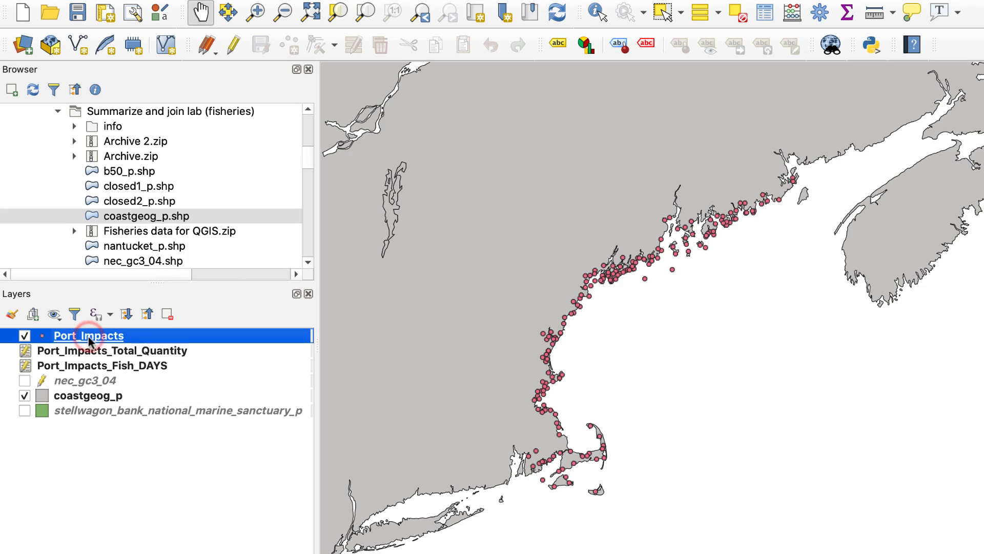
right_click(89, 340)
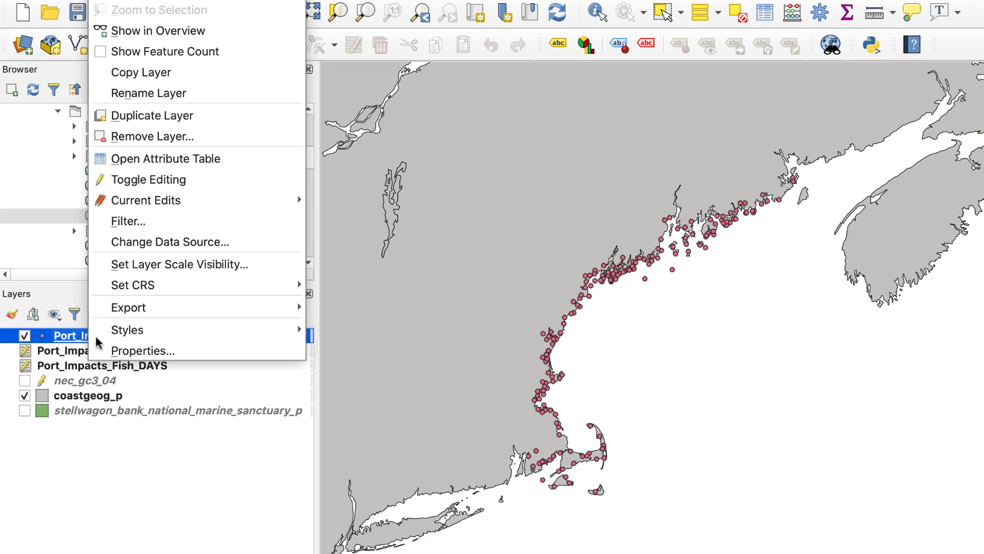
left_click(207, 352)
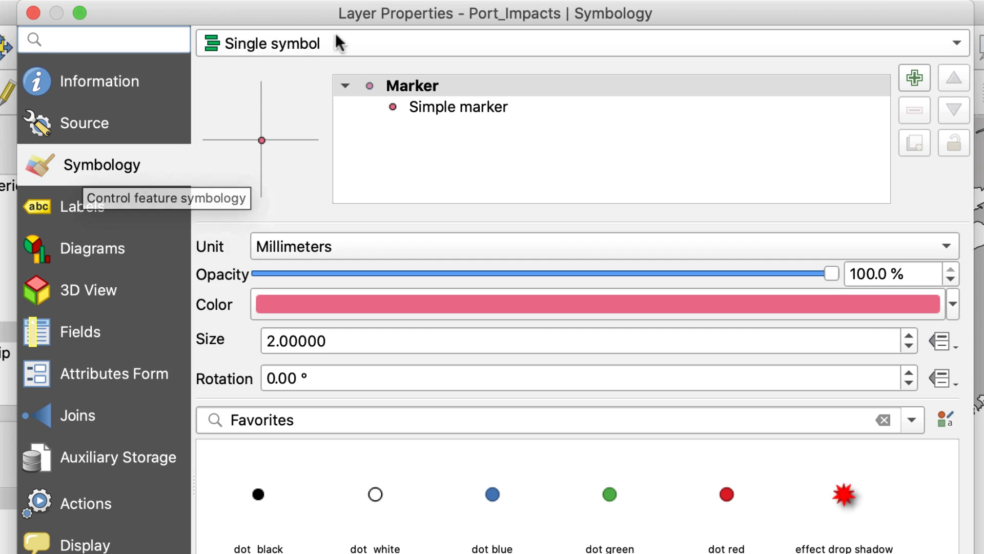
left_click(336, 39)
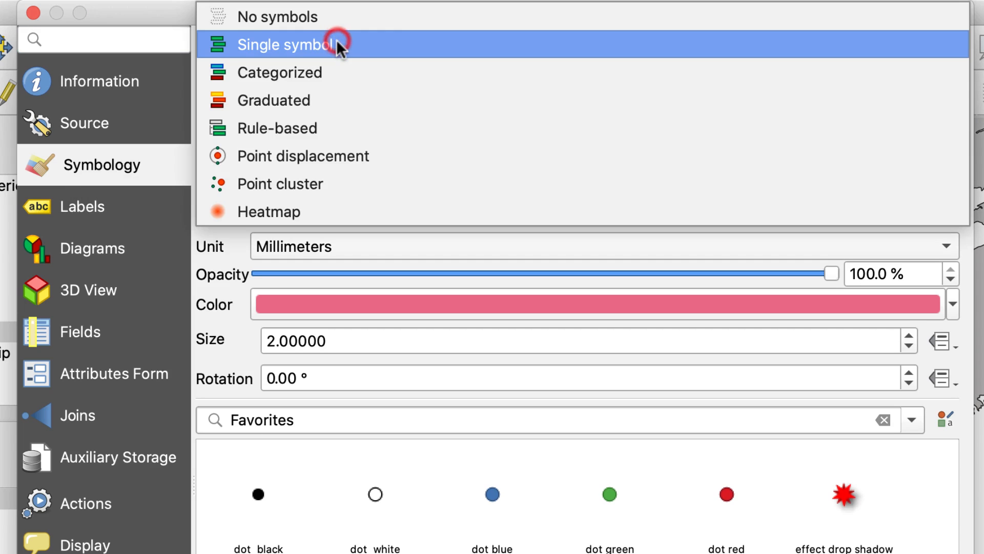
left_click(307, 99)
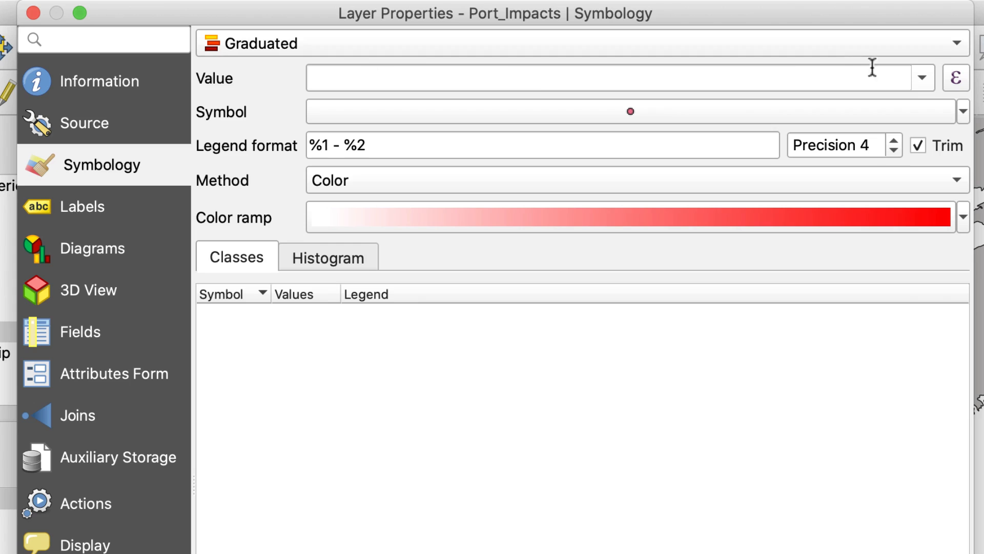
Step: Set the graduated symbology's value to Total_Quantity_Fish and its method to Size
left_click(922, 78)
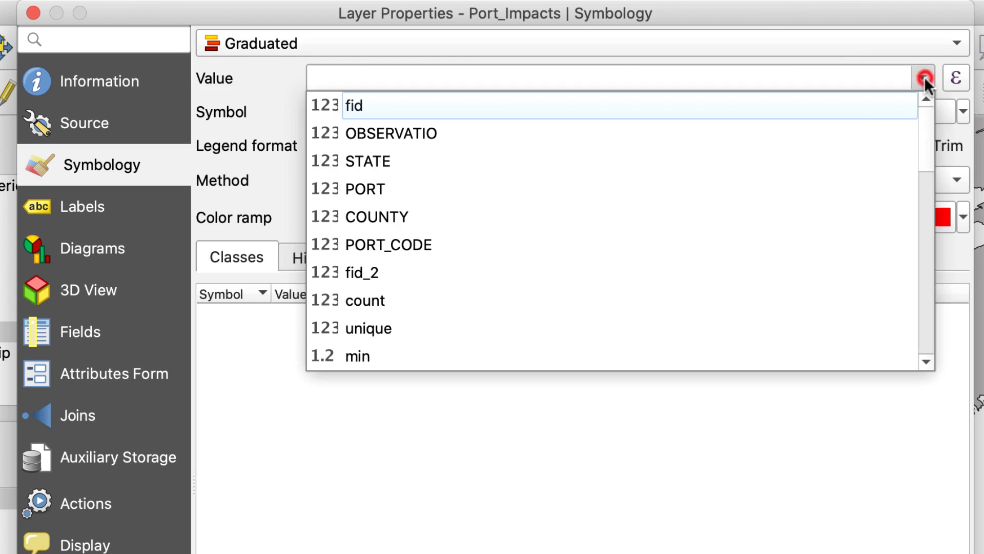
scroll(545, 193, "down", 3)
scroll(546, 194, "down", 8)
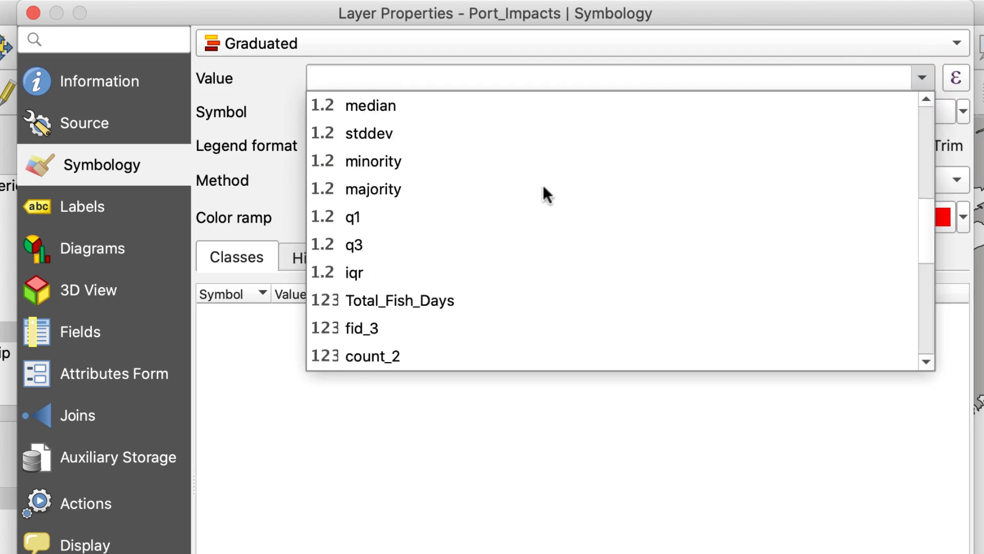
scroll(543, 185, "up", 3)
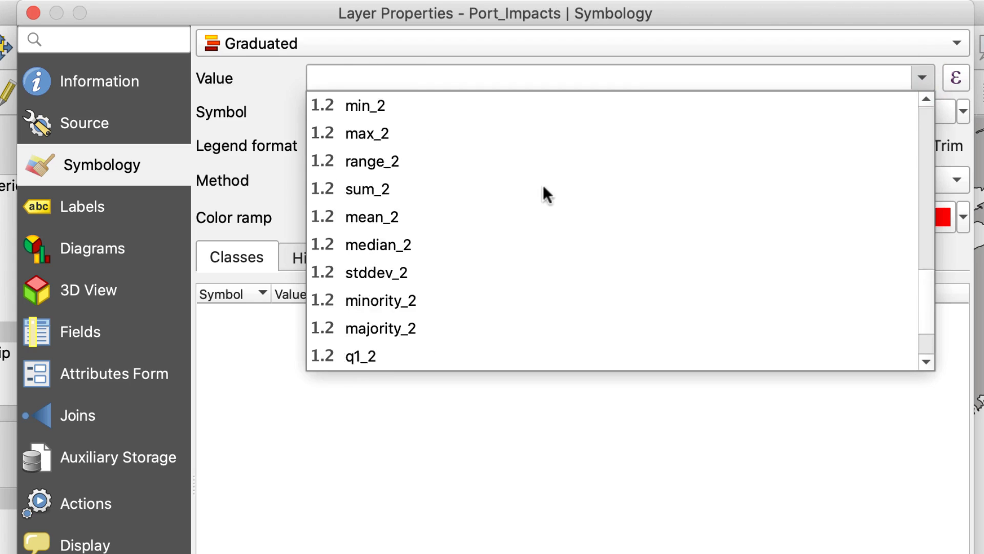
scroll(543, 186, "down", 3)
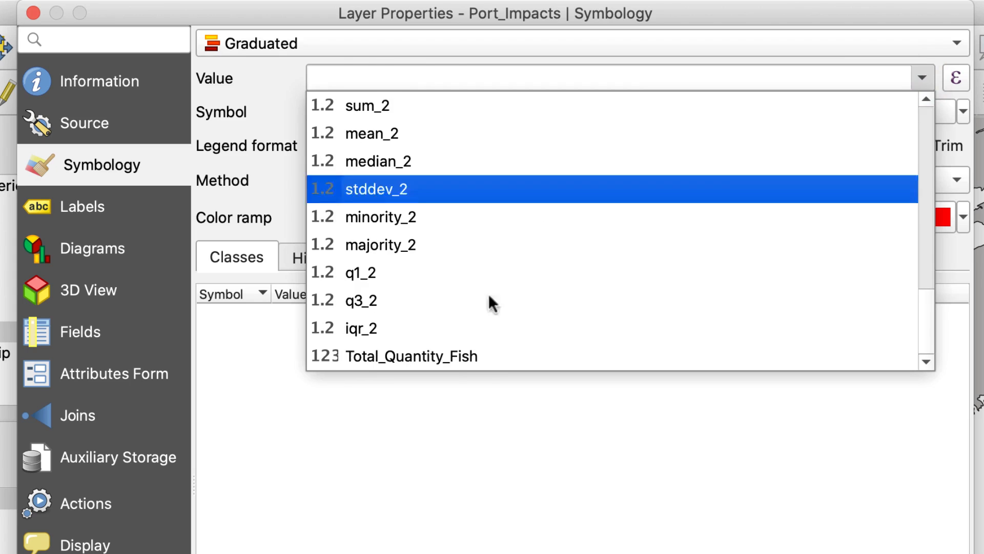
left_click(481, 358)
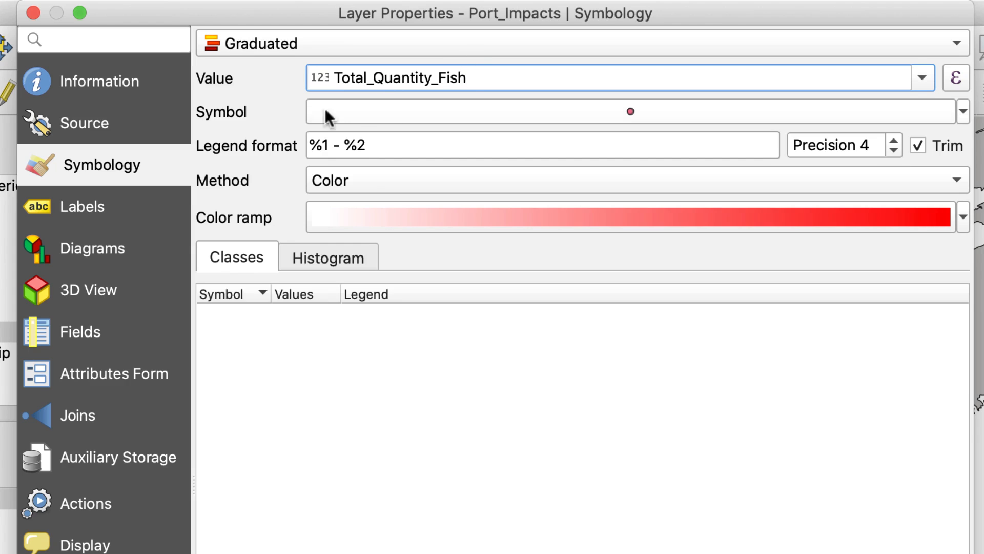
left_click(954, 182)
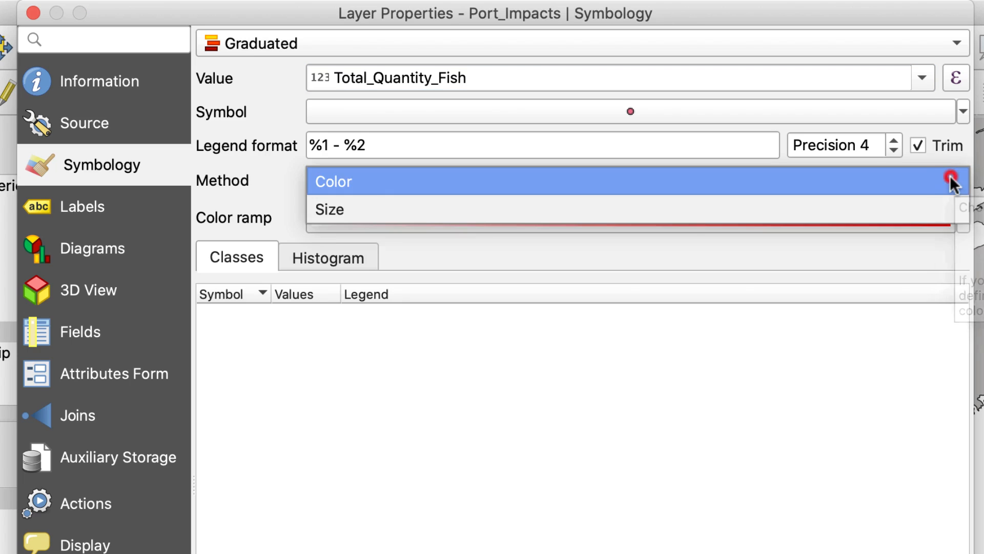
left_click(439, 209)
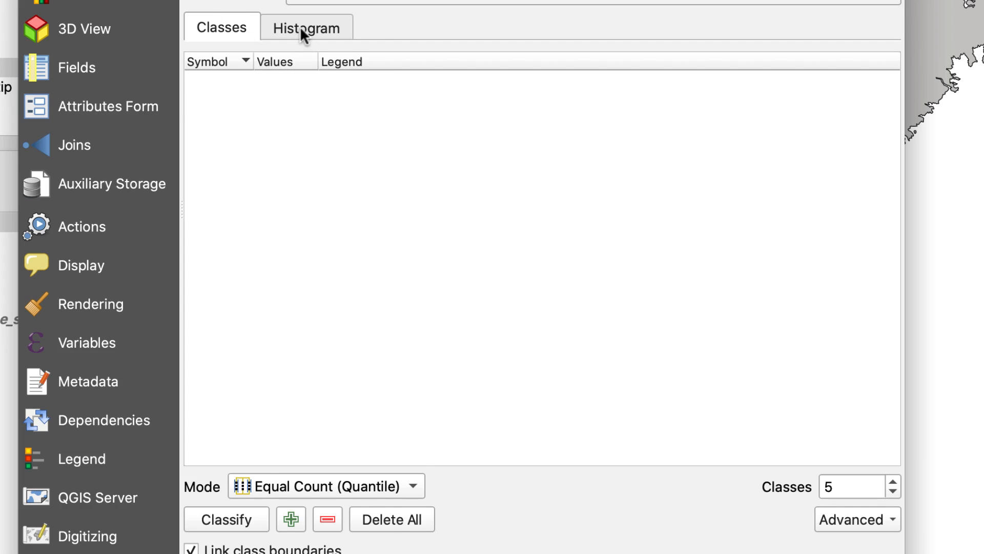
Step: Load the histogram of the Total_Quantity_Fish values to examine their distribution, and return to the class list
left_click(299, 27)
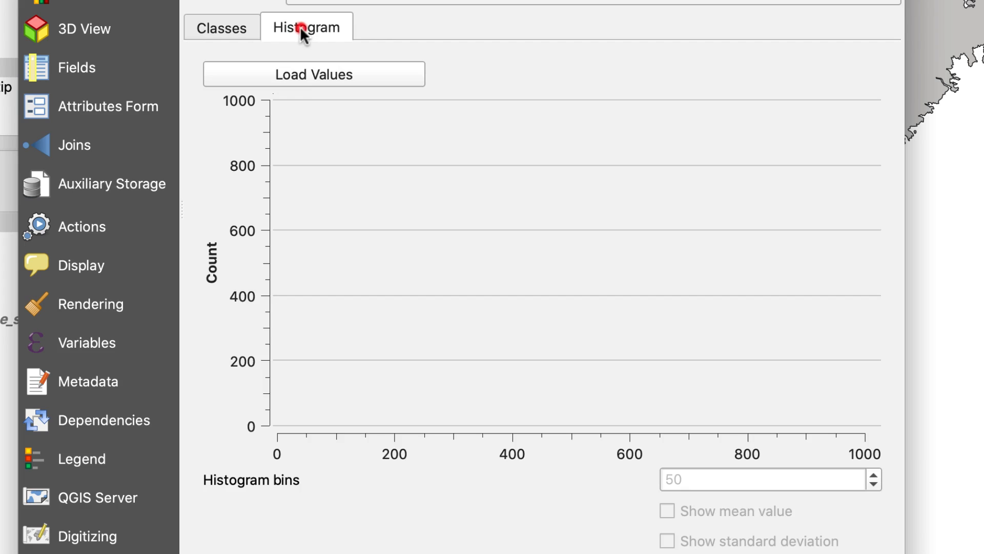
left_click(251, 73)
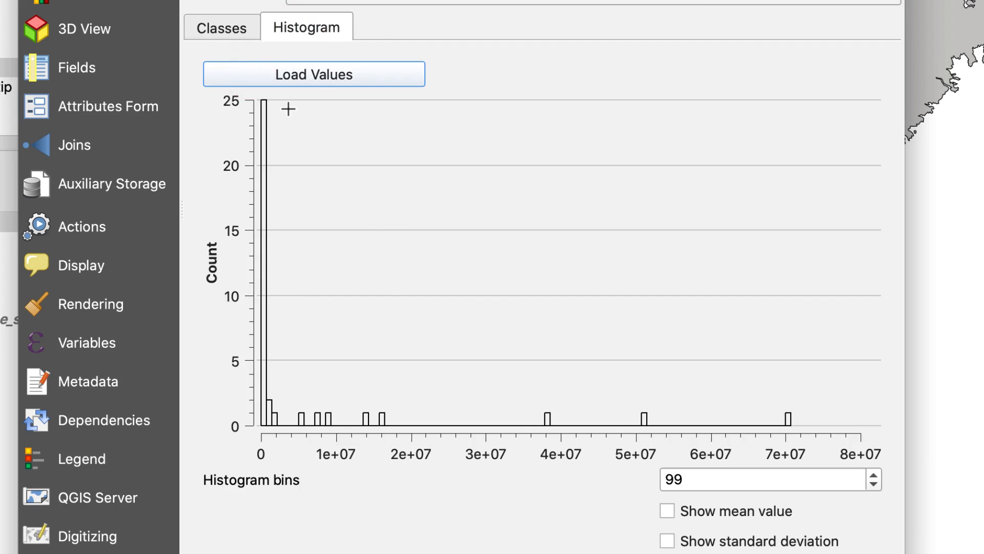
left_click(229, 32)
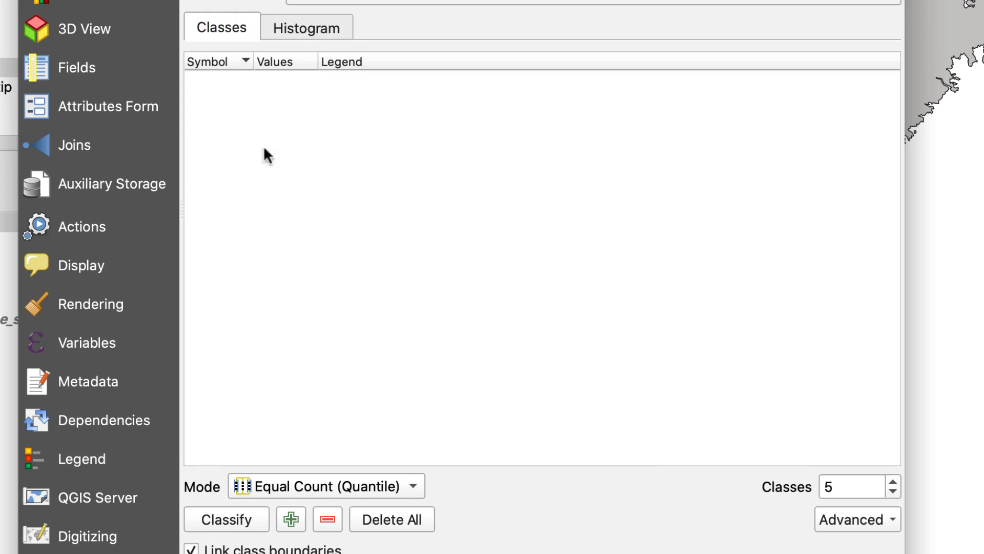
Step: Try classifying the fish quantities by Natural Breaks (Jenks) and by Equal Count (Quantile) to compare the class ranges
left_click(413, 487)
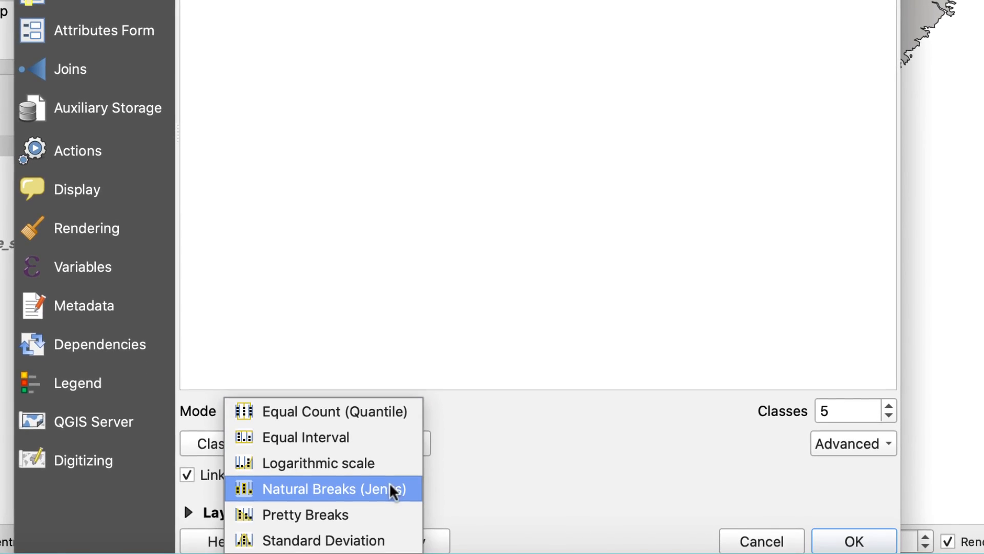
left_click(393, 490)
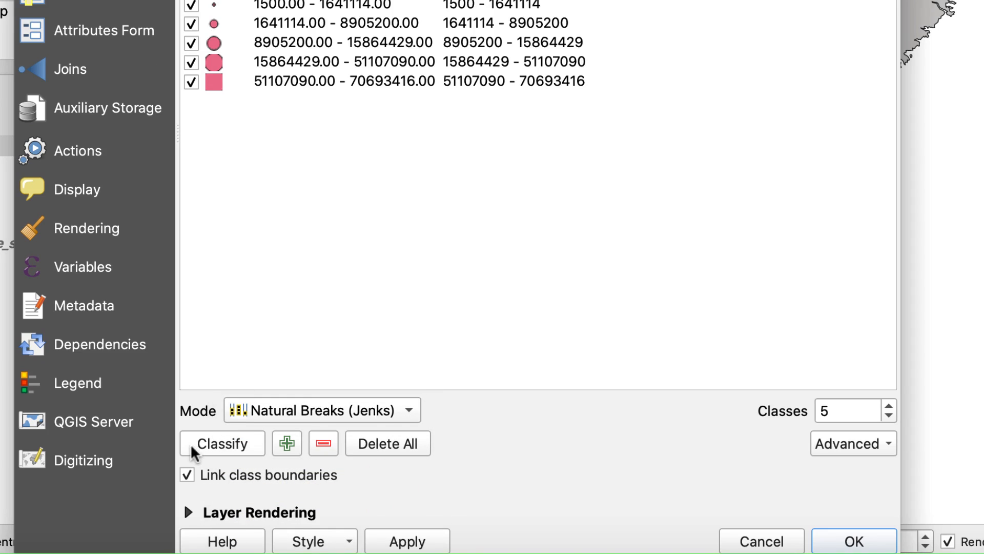
left_click(273, 411)
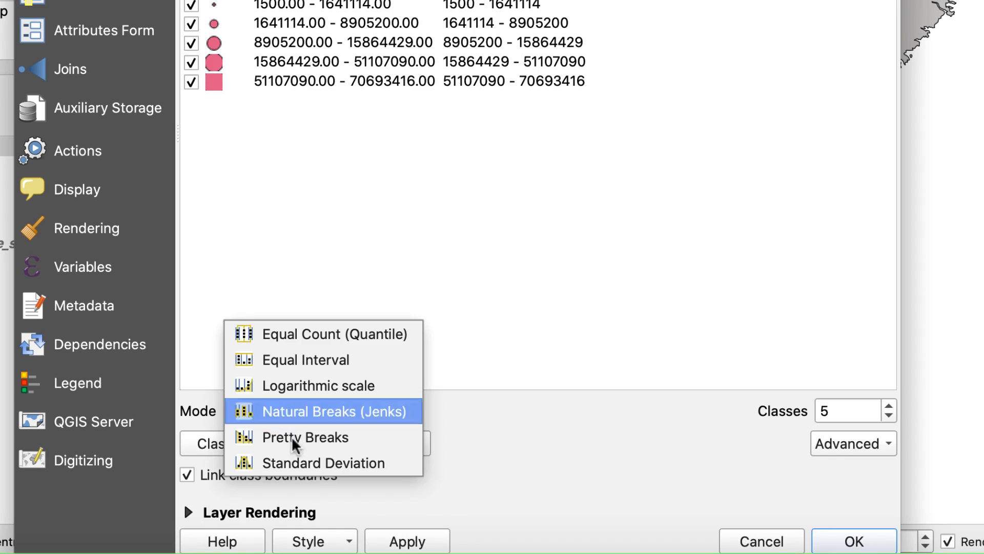
left_click(294, 336)
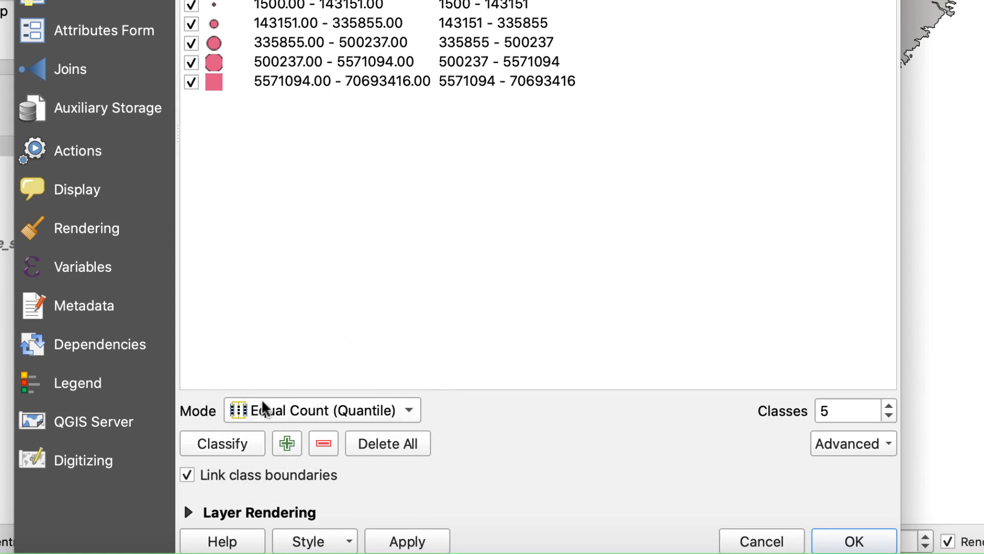
left_click(253, 448)
Step: Classify the fish quantities into five classes with Natural Breaks (Jenks) and apply the symbology to the map
left_click(265, 411)
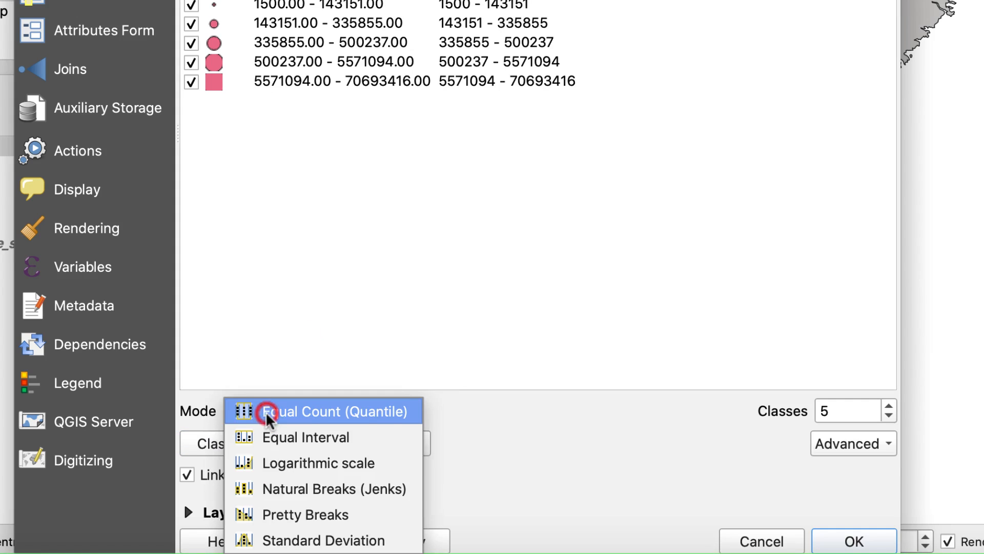
left_click(291, 493)
left_click(233, 449)
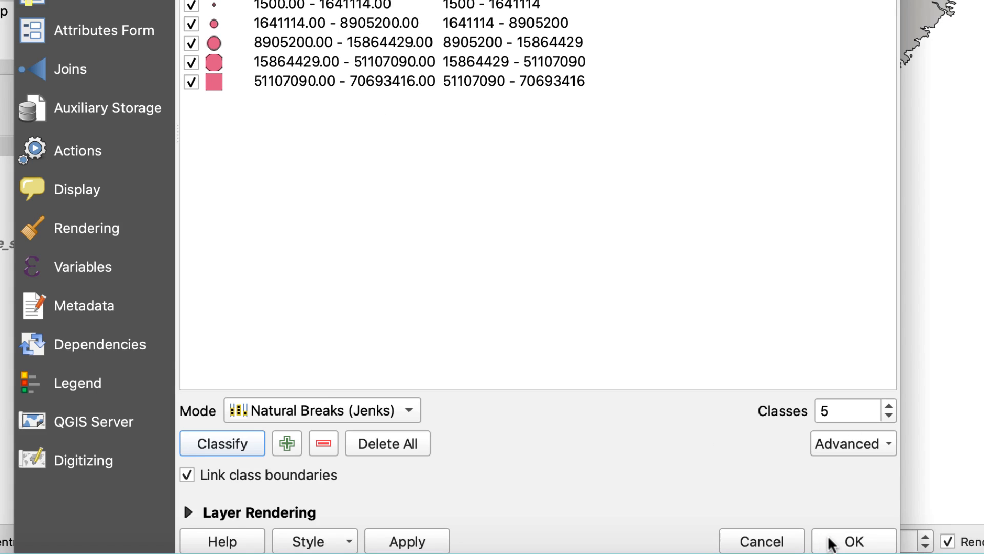
left_click(829, 541)
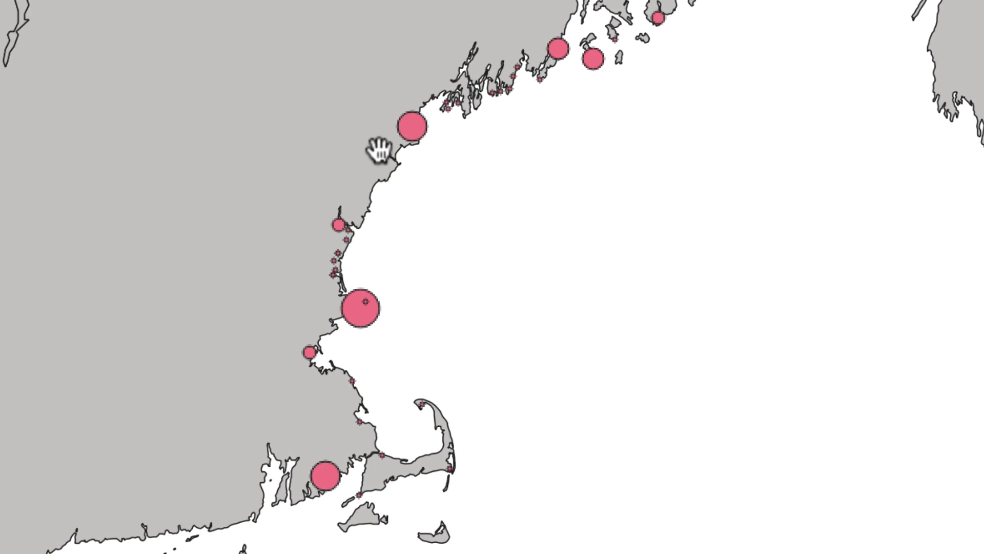
Step: Reopen the Port_Impacts symbology and set the graduated symbol sizes to range from 2 to 10 millimeters
scroll(379, 150, "up", 1)
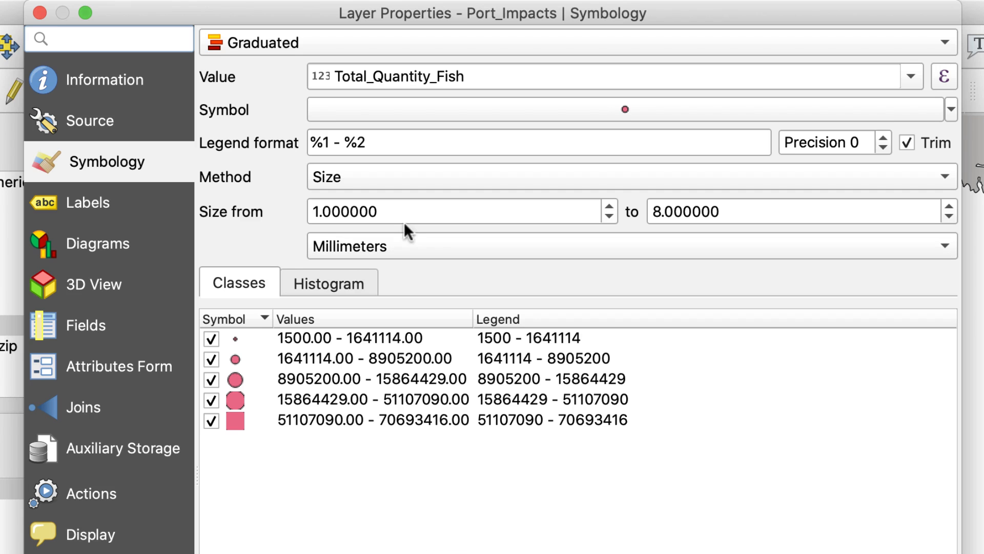
left_click(318, 209)
left_click_drag(303, 209, 301, 207)
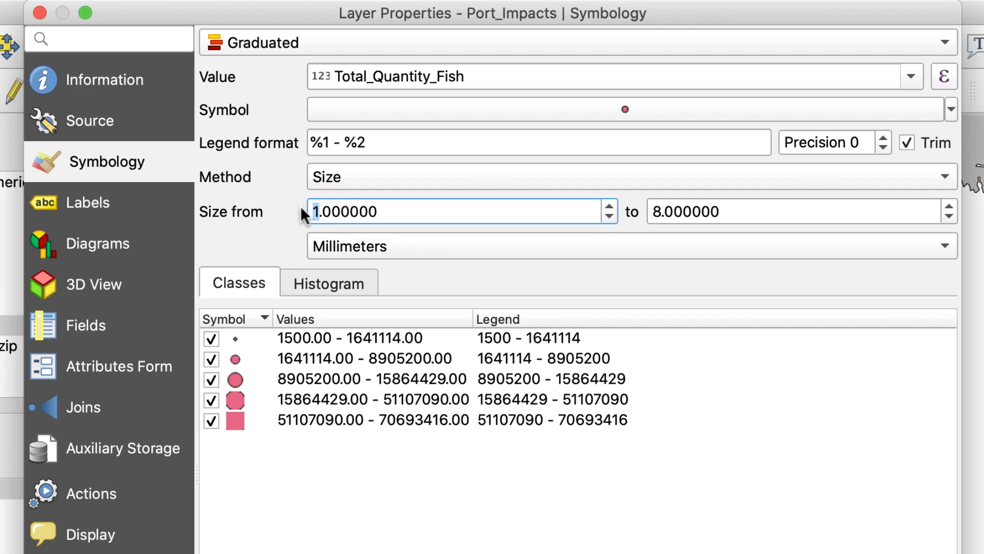
type("2")
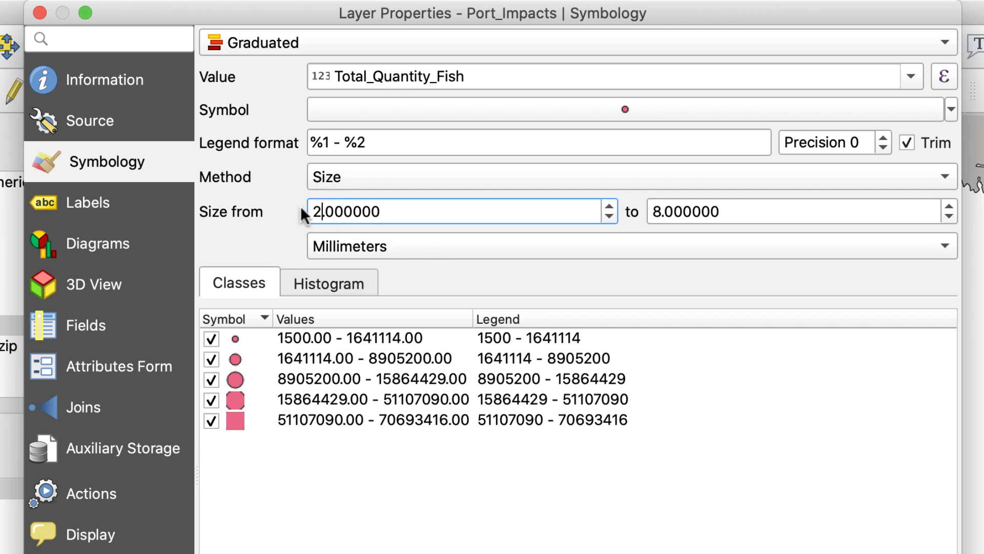
double_click(667, 211)
left_click_drag(662, 211, 644, 210)
type("10")
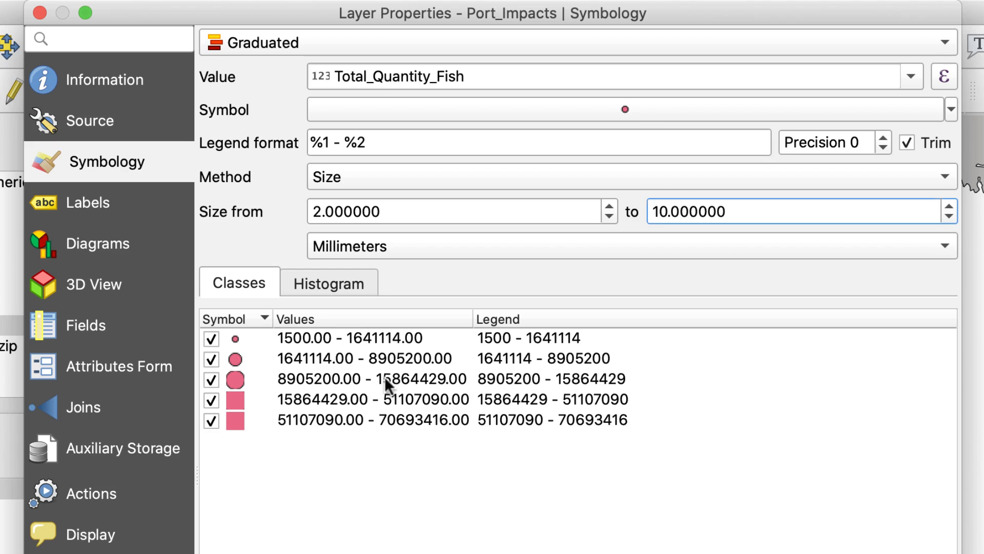
Step: Change the color of the graduated port symbols to orange
left_click(333, 419)
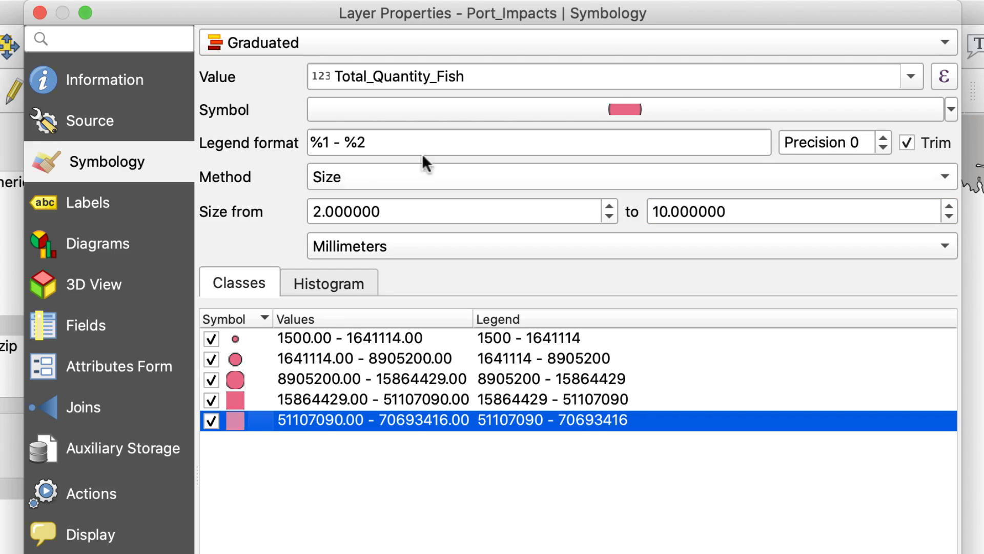
left_click(514, 108)
left_click(710, 110)
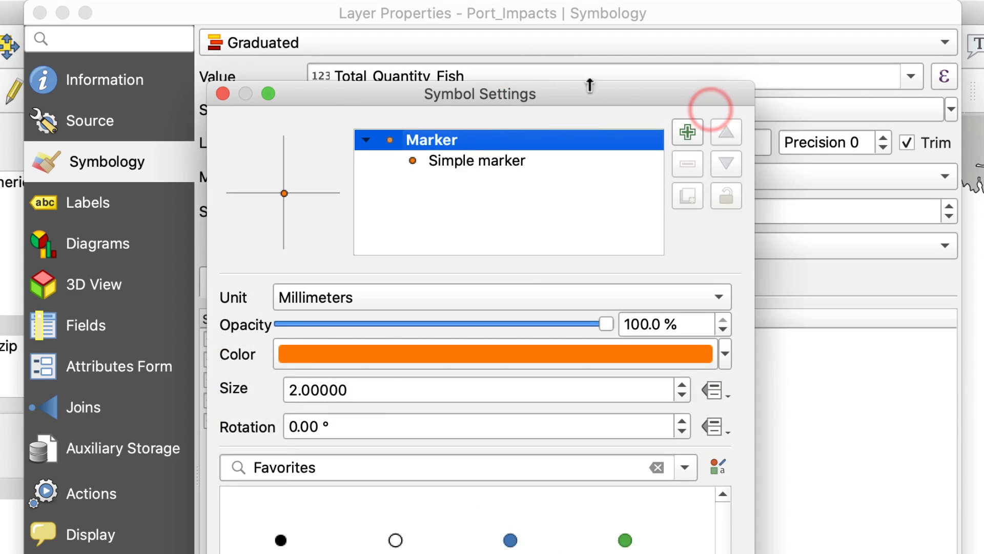
left_click(220, 94)
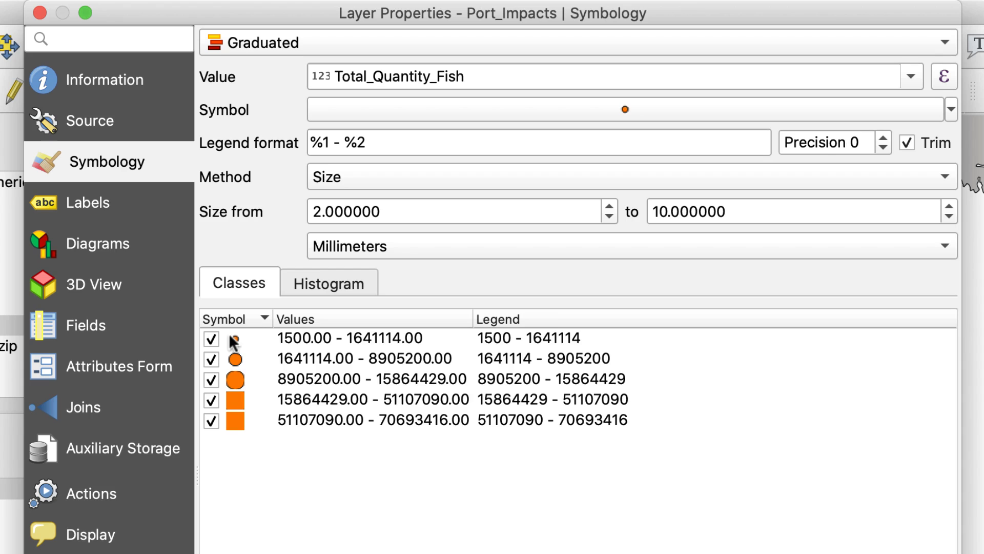
left_click(949, 110)
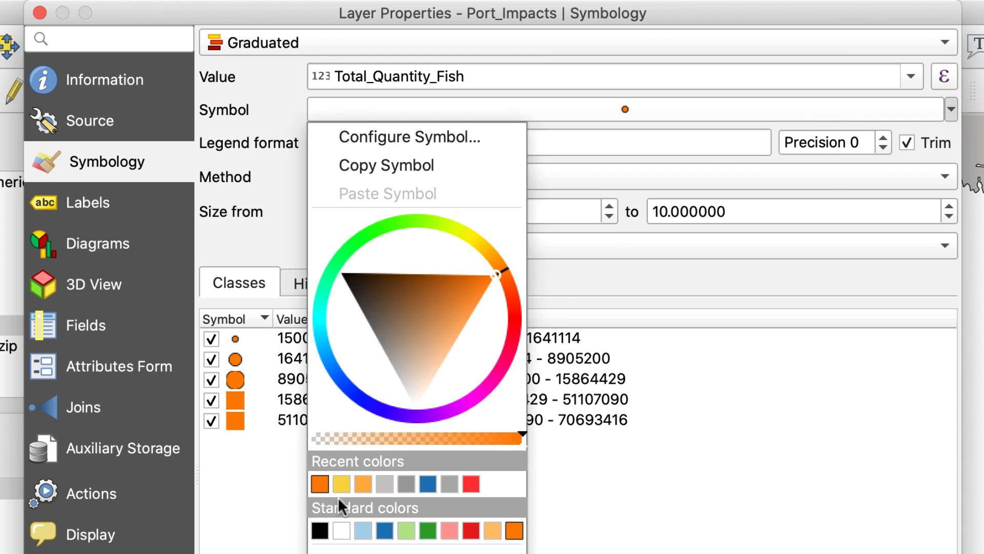
left_click(318, 487)
left_click(250, 467)
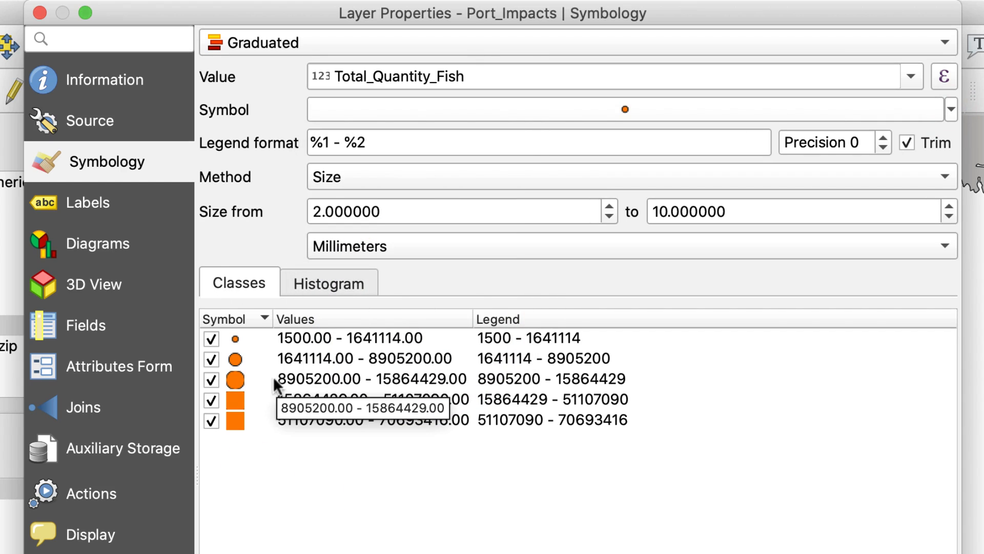
Step: Check the class symbols, apply the Port_Impacts symbology and inspect the graduated port symbols along the coast
left_click(232, 397)
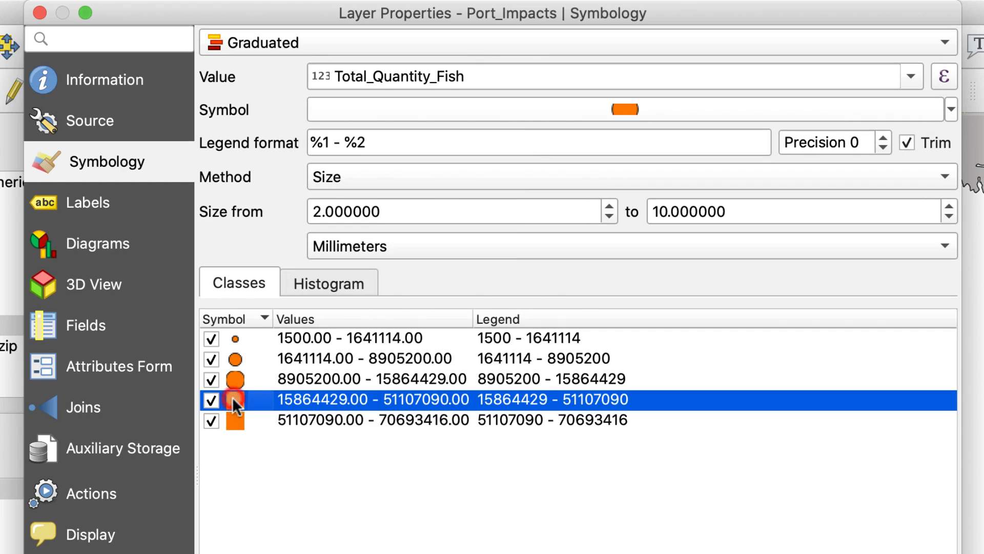
left_click(235, 362)
left_click(231, 339)
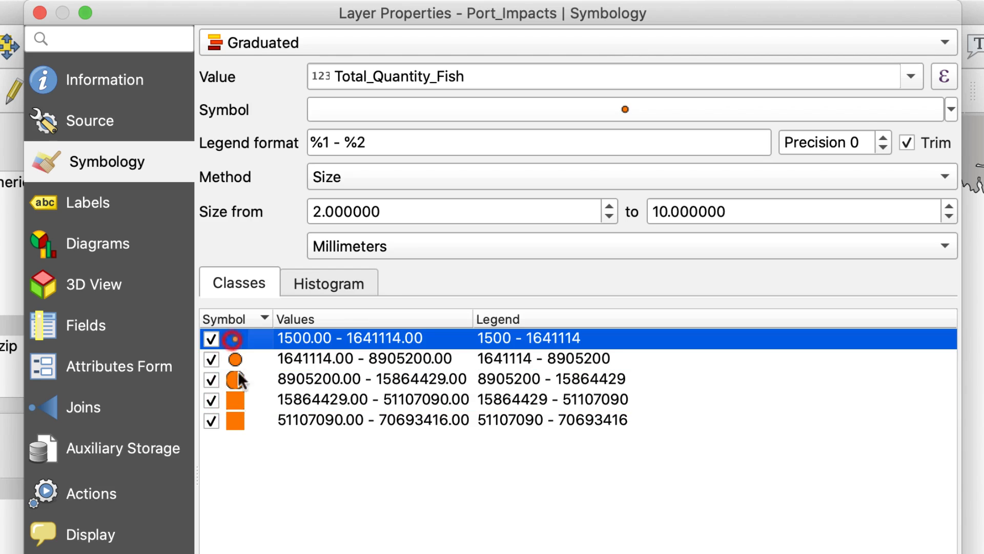
left_click(235, 418)
left_click(278, 469)
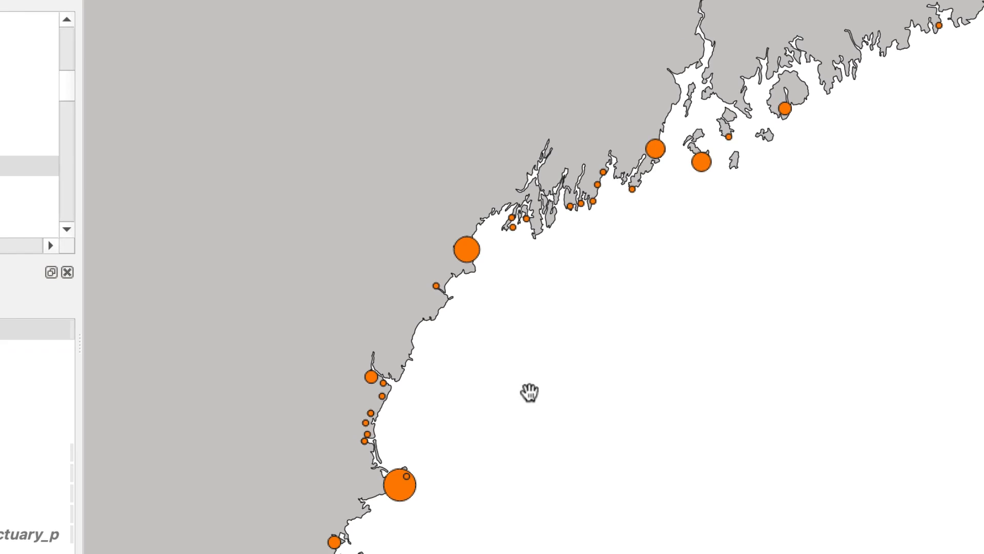
left_click_drag(553, 470, 493, 385)
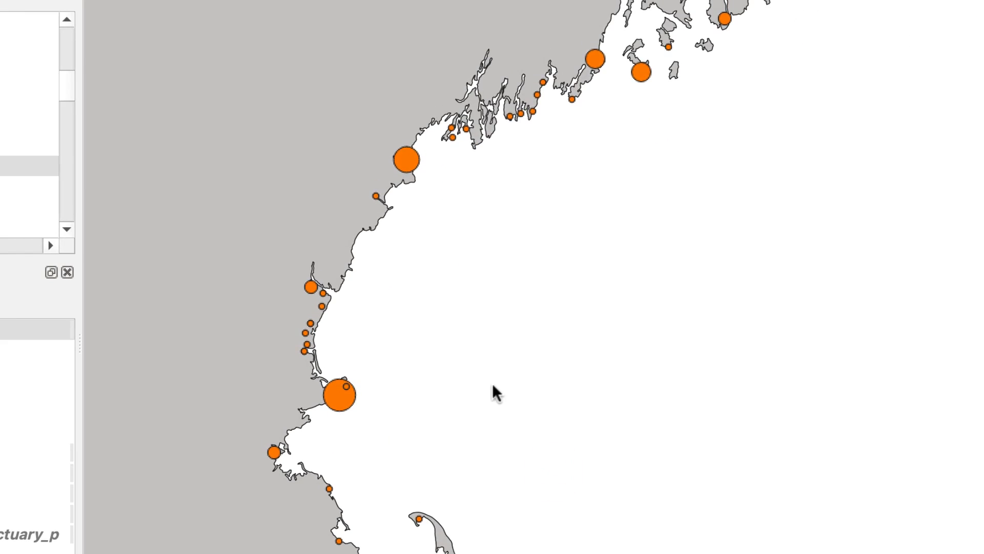
left_click_drag(492, 385, 460, 387)
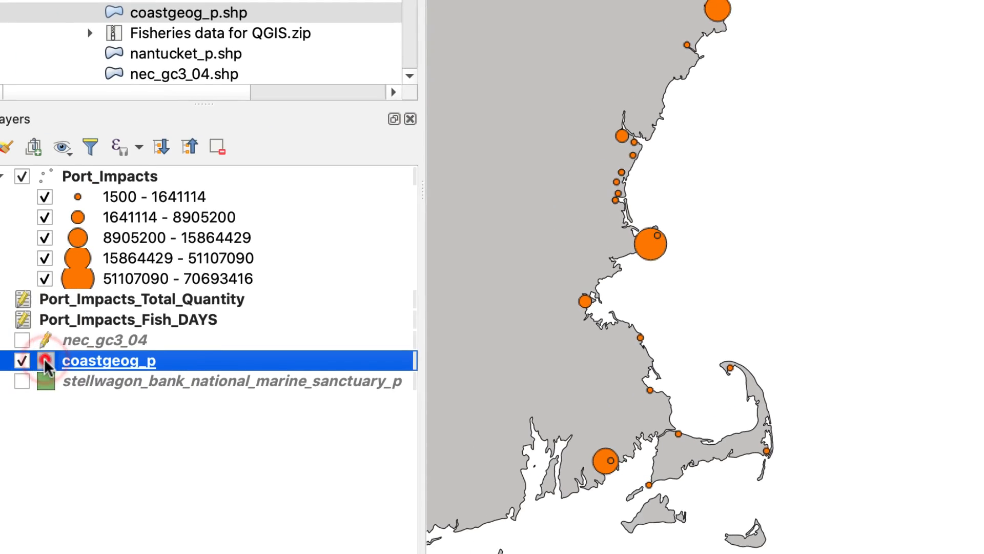
Step: Lighten the coastgeog_p layer's fill to the light gray #e1e0e0 and apply it
double_click(45, 360)
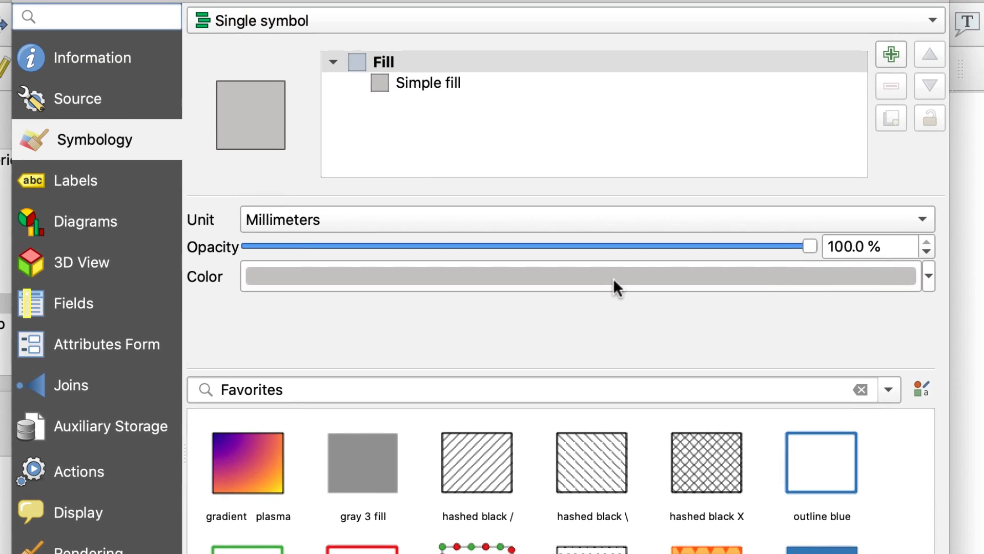
left_click(843, 76)
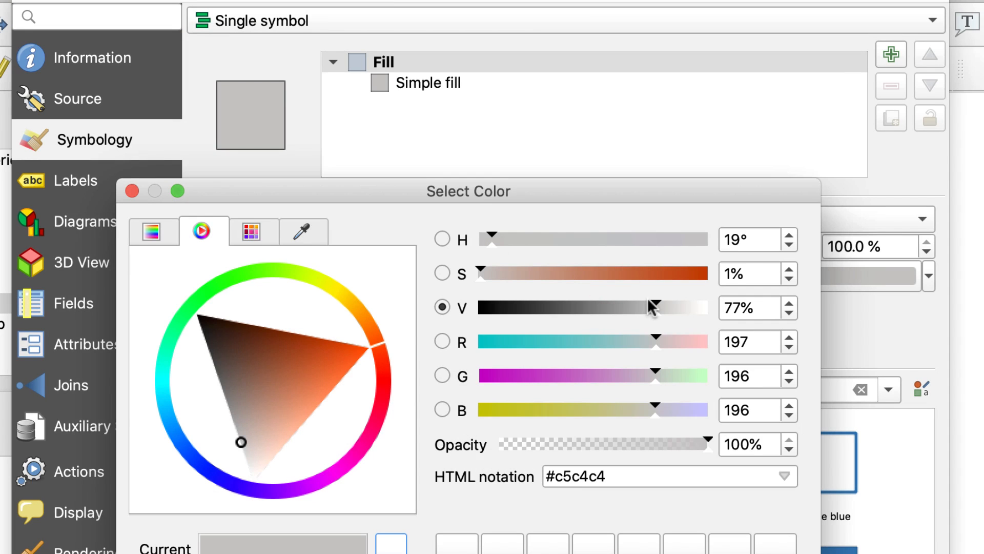
left_click_drag(658, 307, 671, 306)
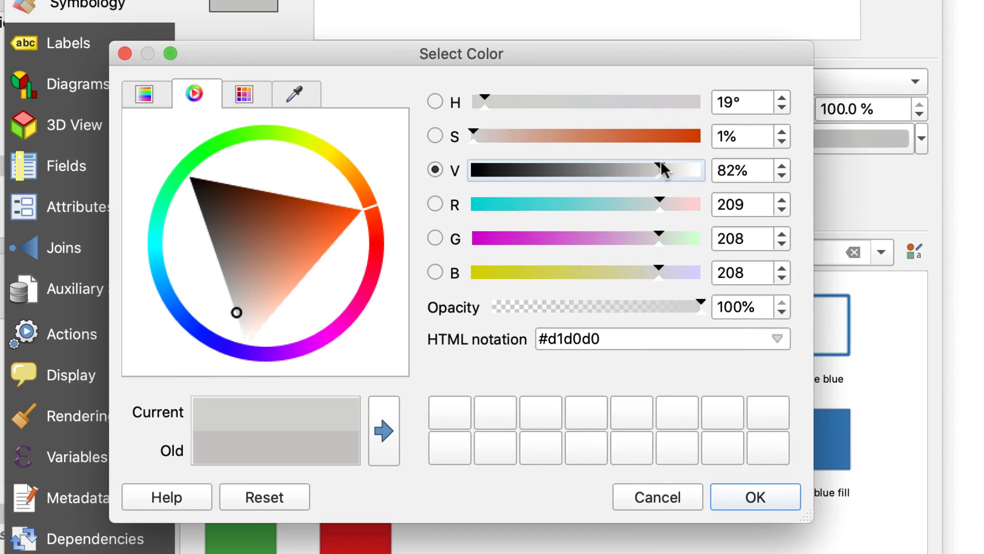
left_click_drag(662, 169, 673, 162)
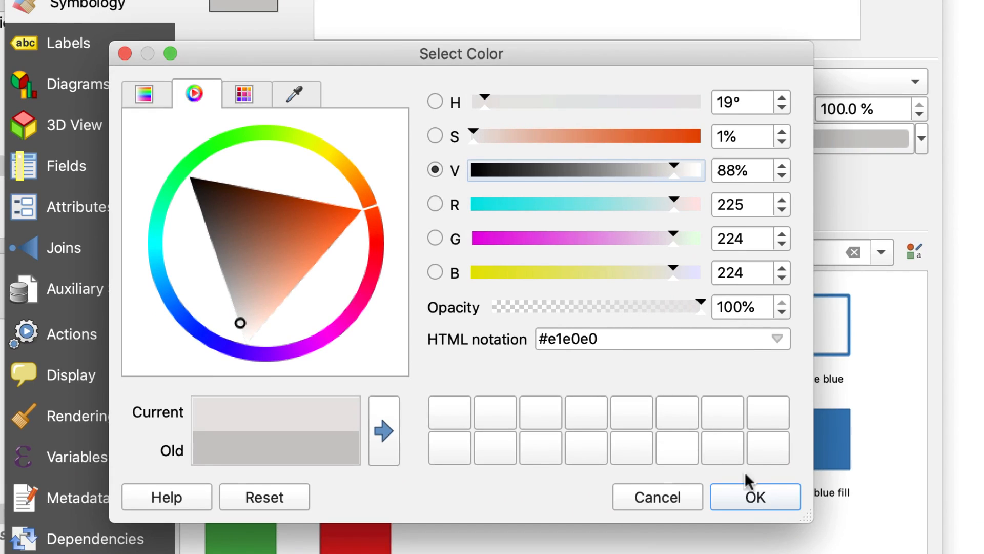
left_click(770, 496)
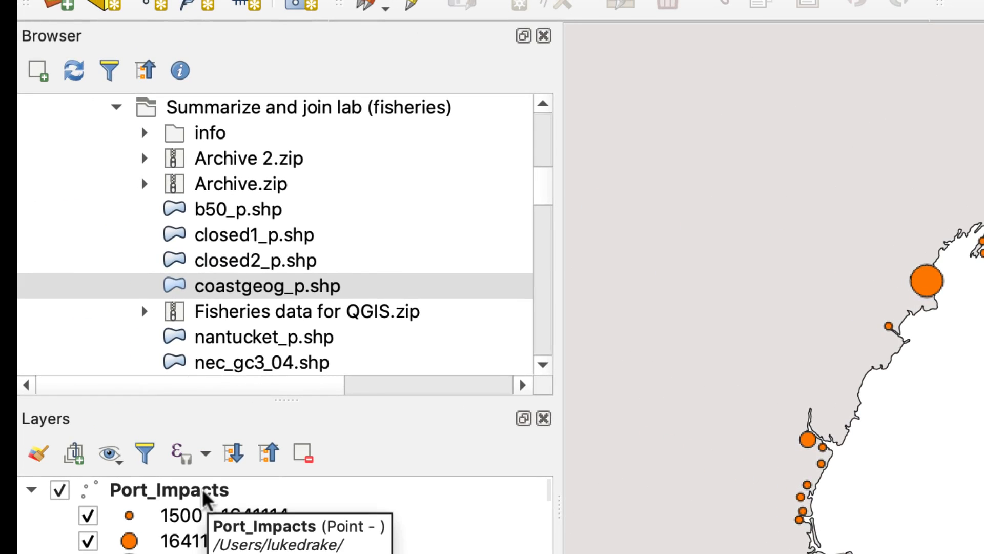
Step: Rename the Port_Impacts layer by appending "Total Quantity of Fish" to its name
left_click(203, 497)
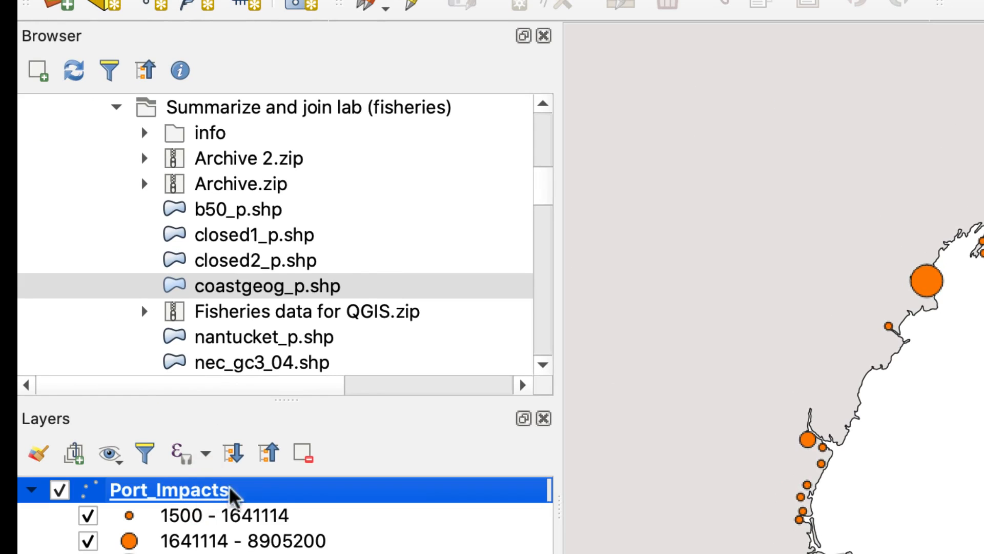
right_click(202, 497)
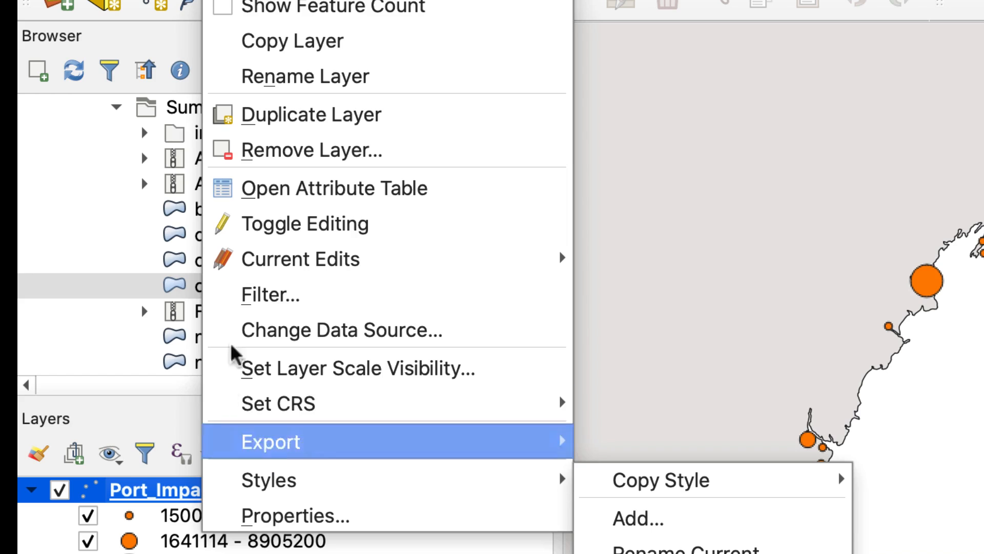
left_click(370, 67)
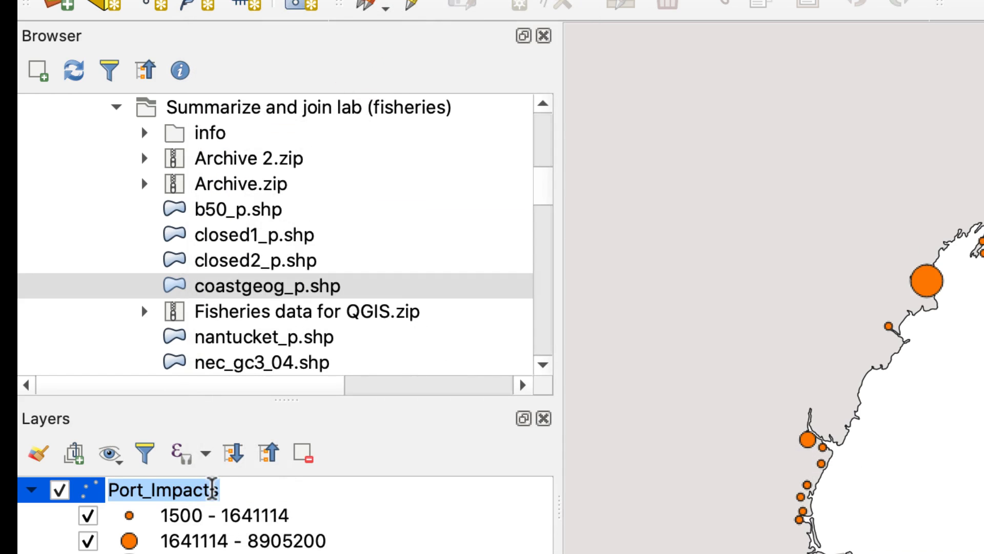
left_click(220, 489)
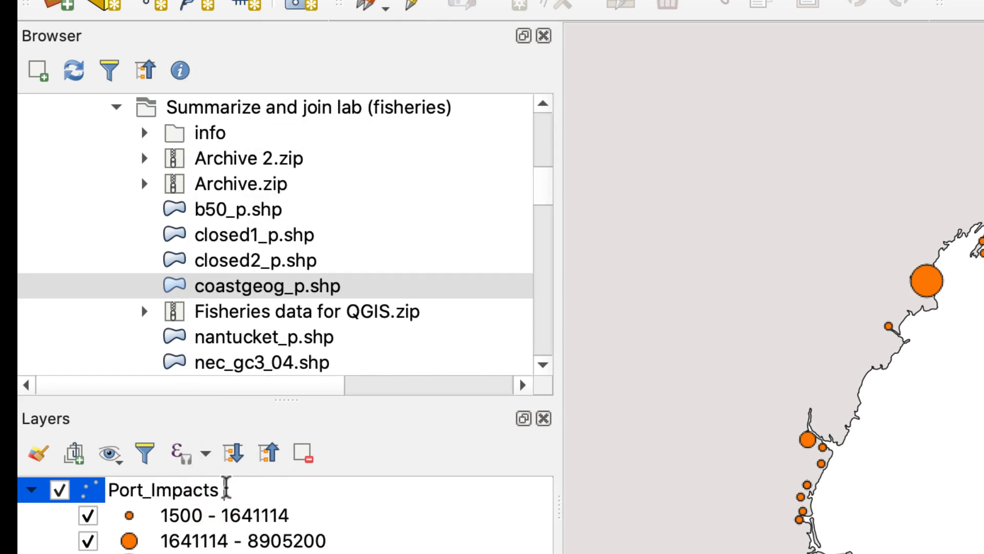
type(": Total Qu")
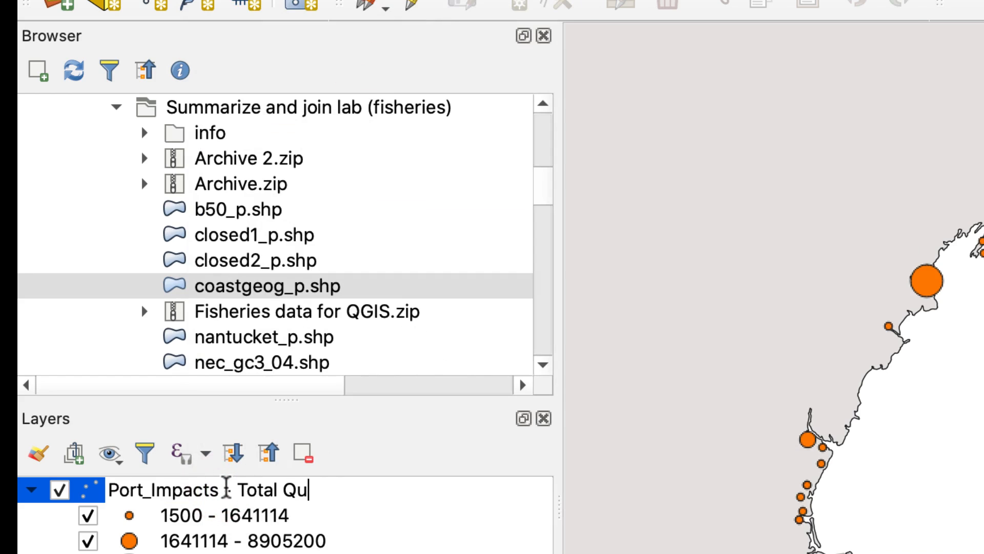
type("antity of Fish")
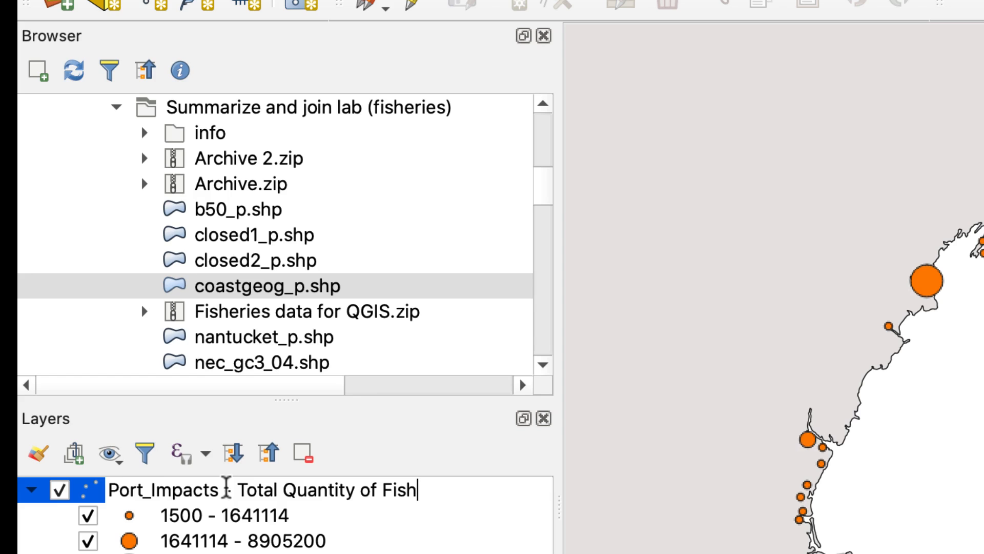
Step: Commit the edited layer name and duplicate the "Port_Impacts - Total Quantity of Fish" layer
key("Return")
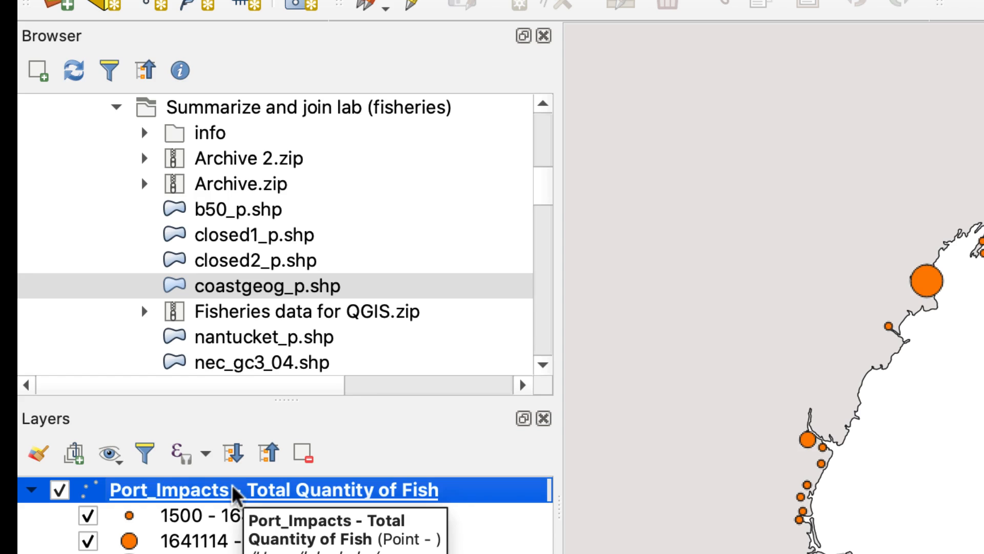
right_click(233, 495)
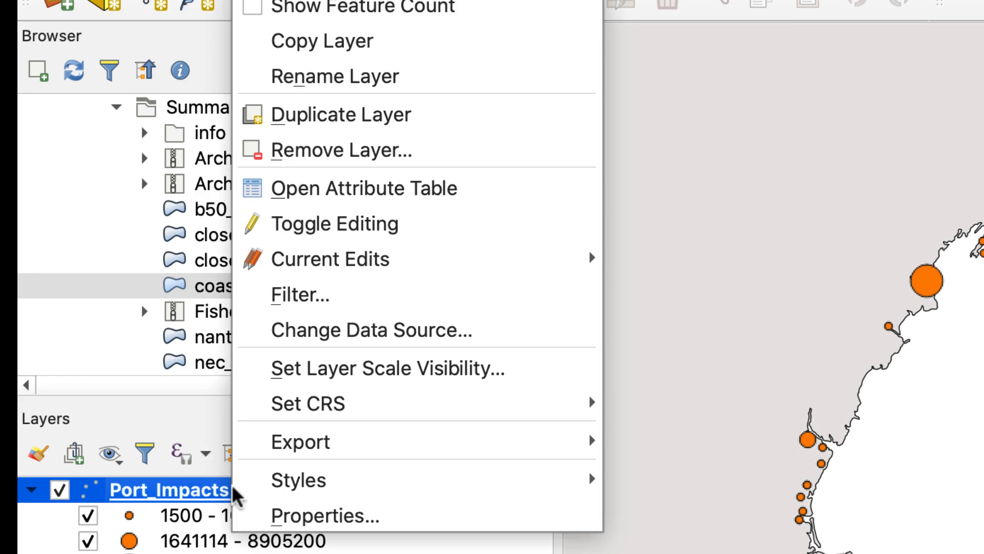
left_click(438, 115)
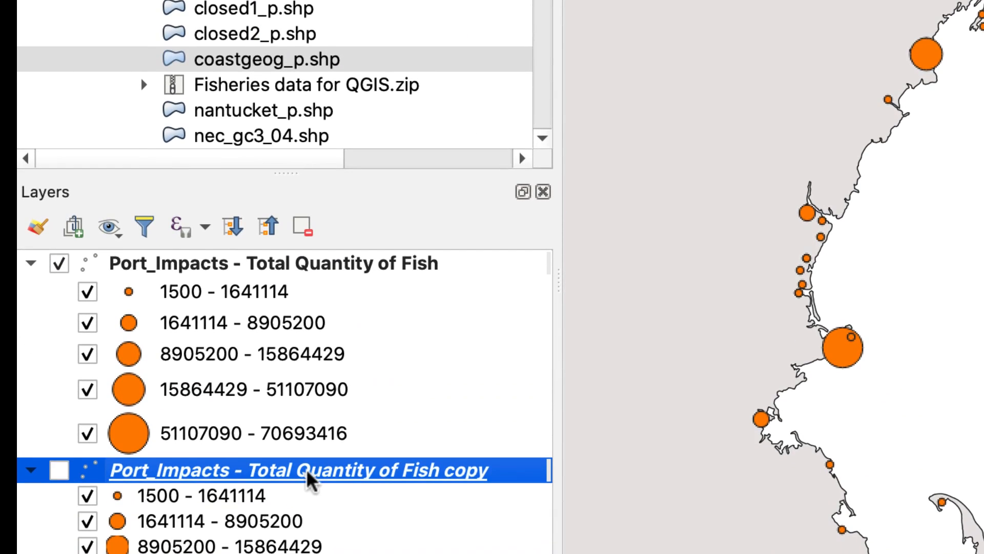
Step: Graduate the duplicate layer's symbols by Total_Fish_Days and reclassify them into 5 Natural Breaks (Jenks) classes
left_click(349, 470)
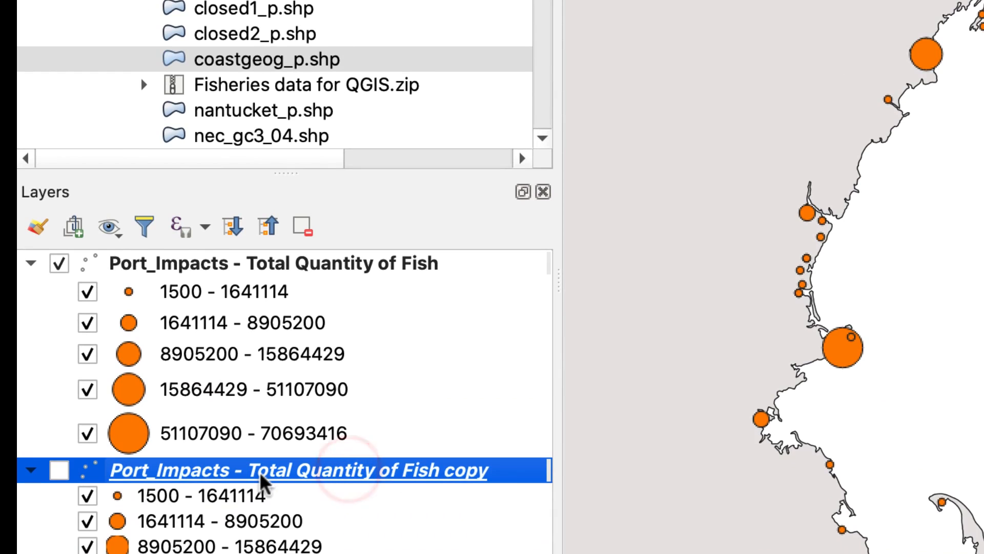
right_click(261, 479)
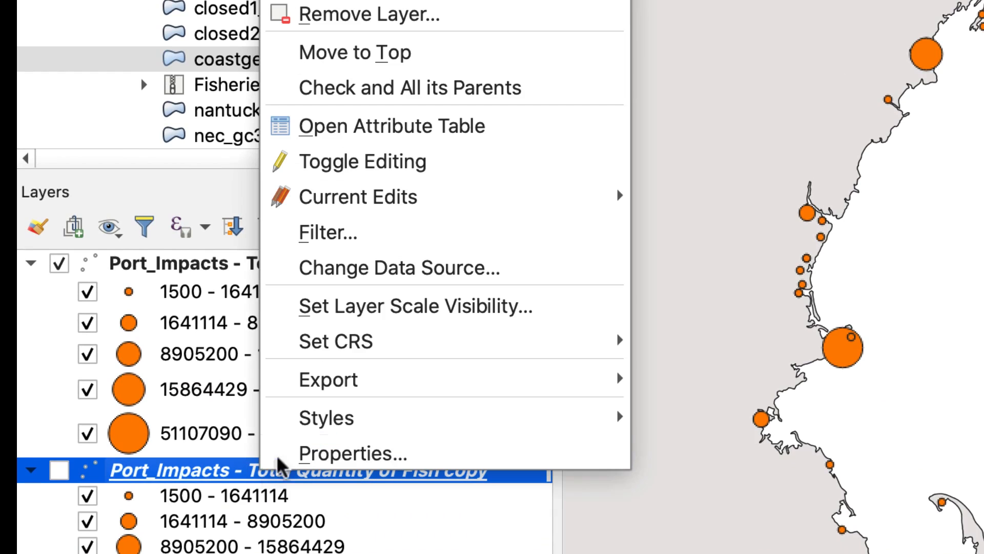
left_click(310, 457)
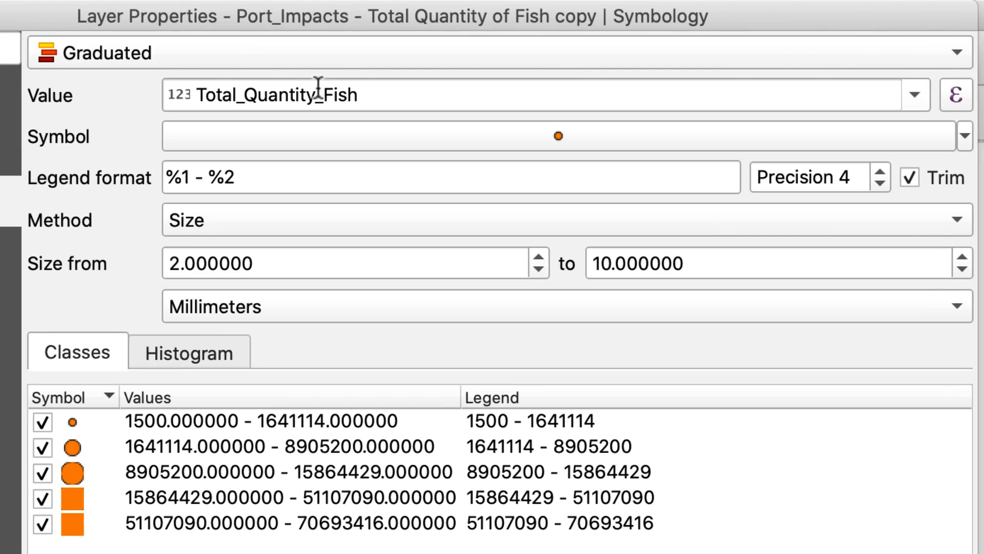
left_click(916, 93)
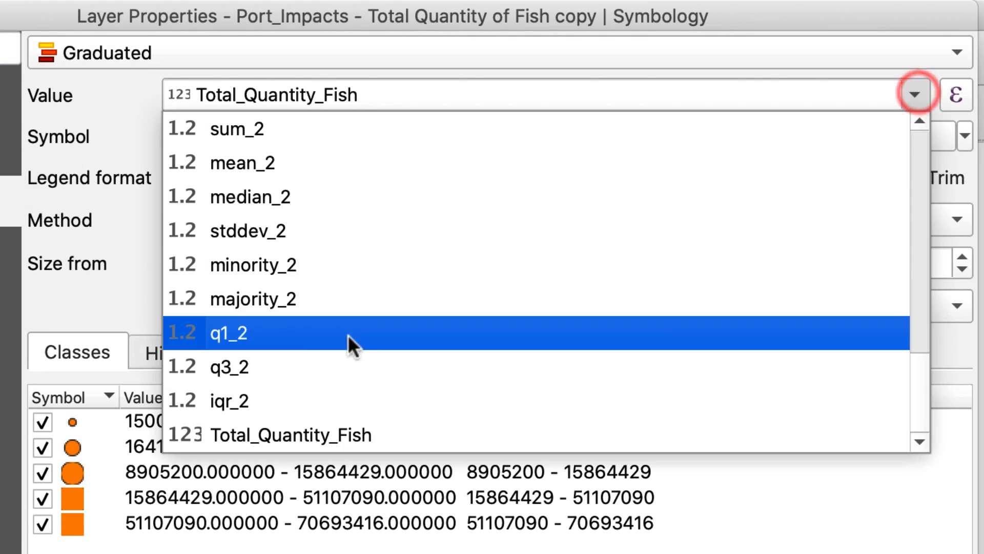
scroll(297, 346, "up", 5)
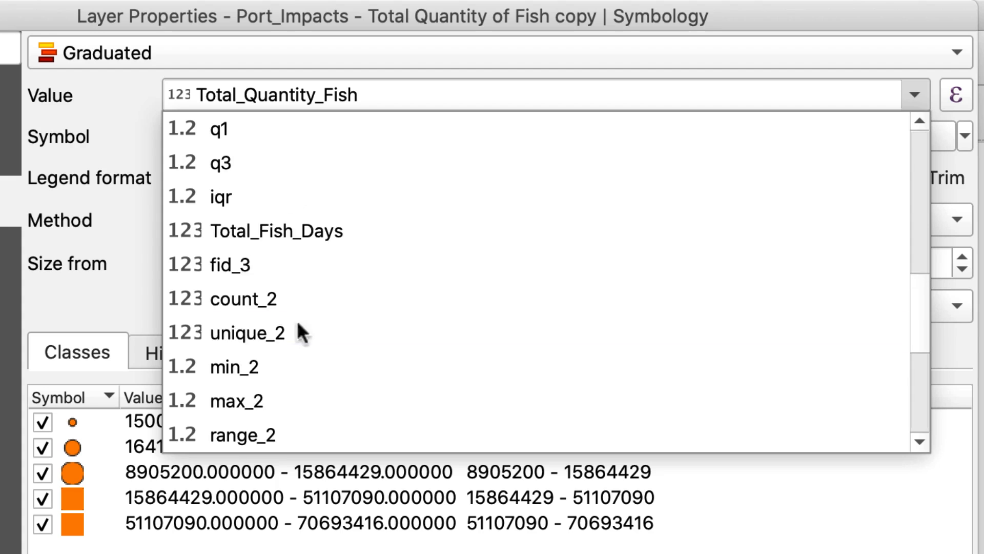
left_click(281, 230)
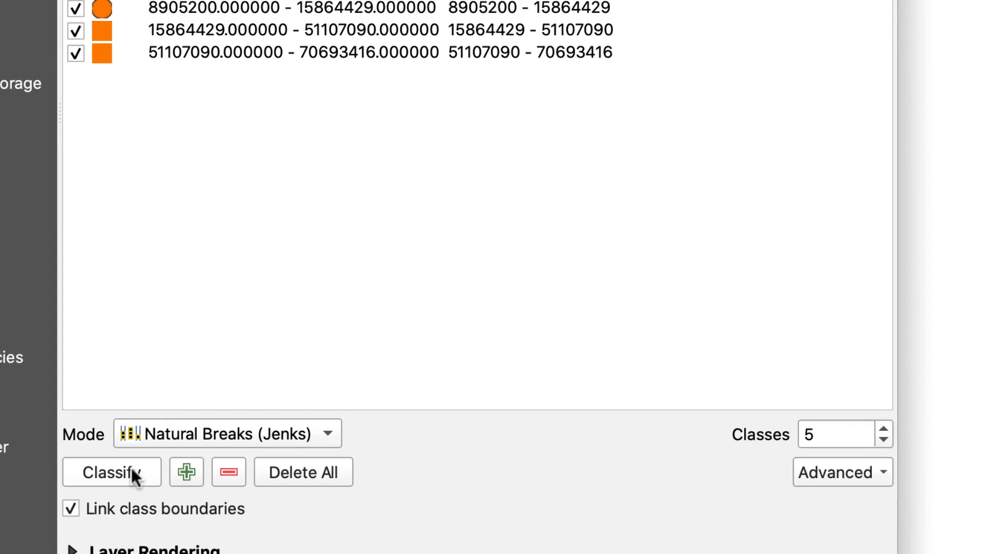
left_click(161, 501)
left_click(114, 510)
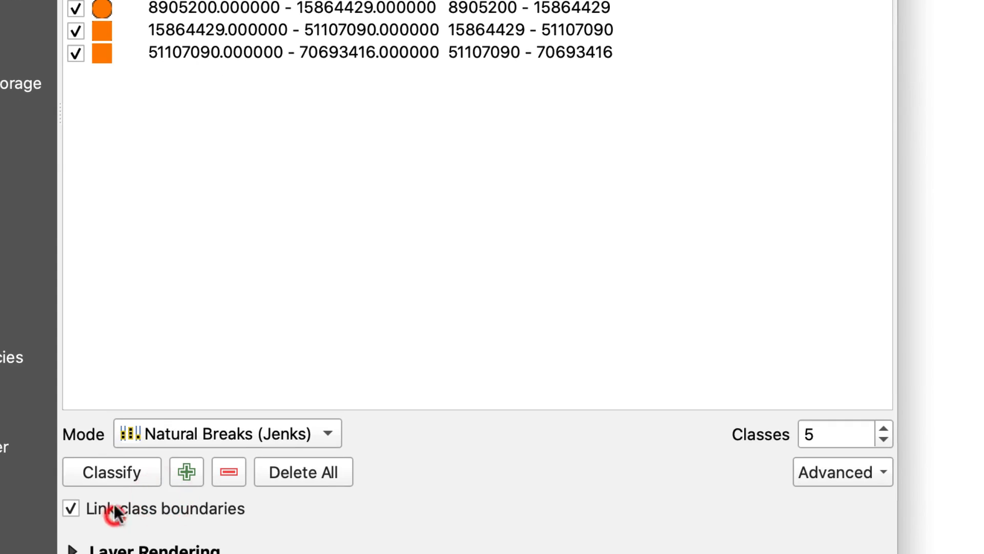
left_click(140, 470)
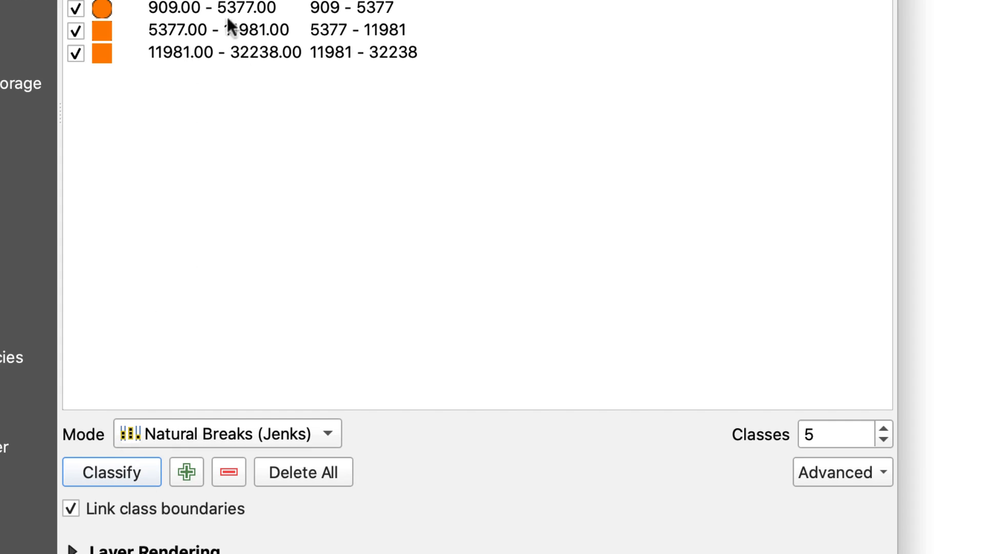
Step: Load the histogram of the Total_Fish_Days values, return to the class list and accept the duplicate layer's symbology
left_click(218, 42)
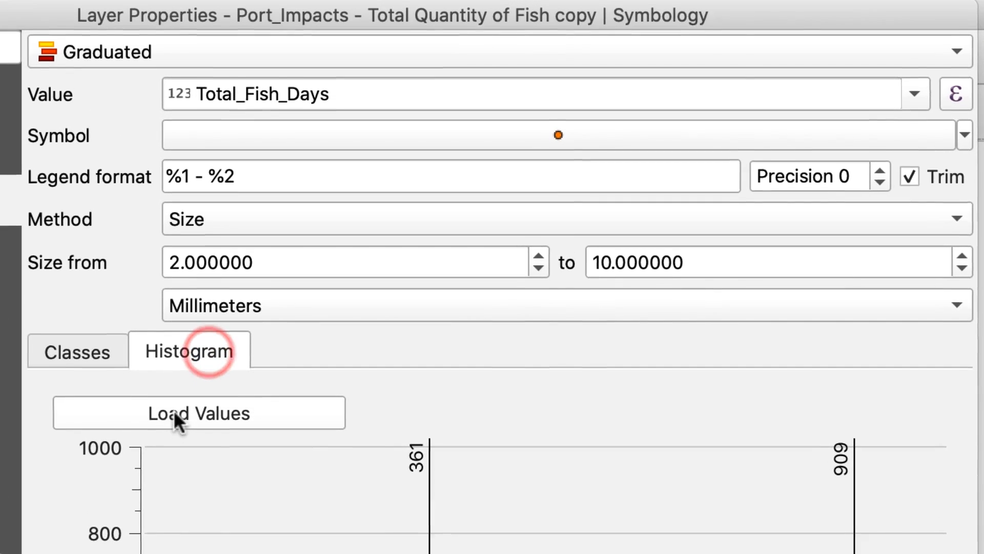
left_click(106, 420)
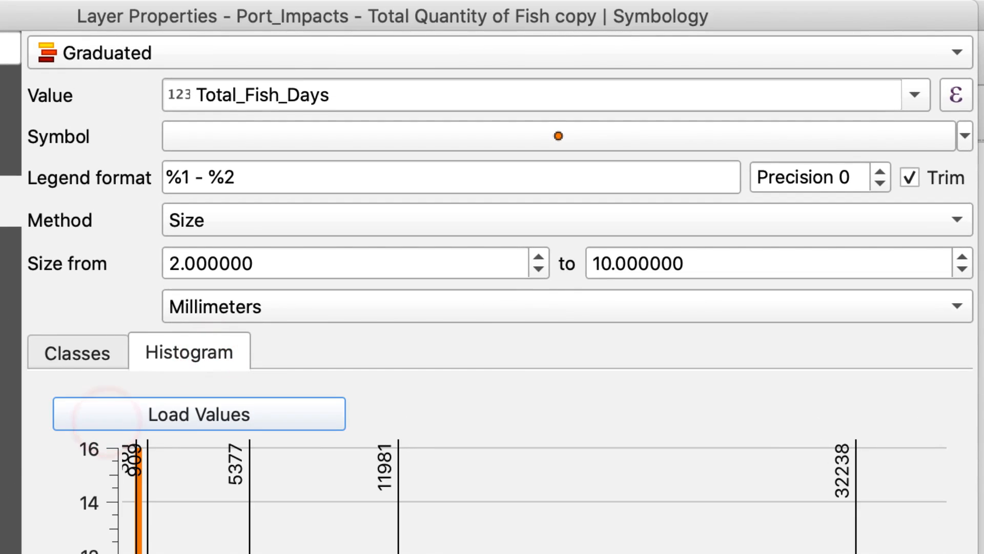
left_click(66, 351)
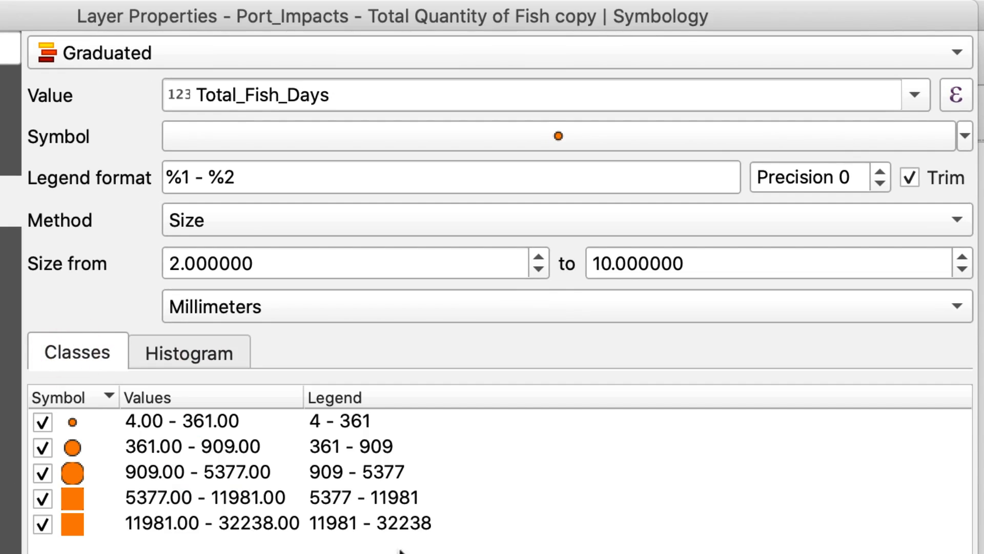
key("Return")
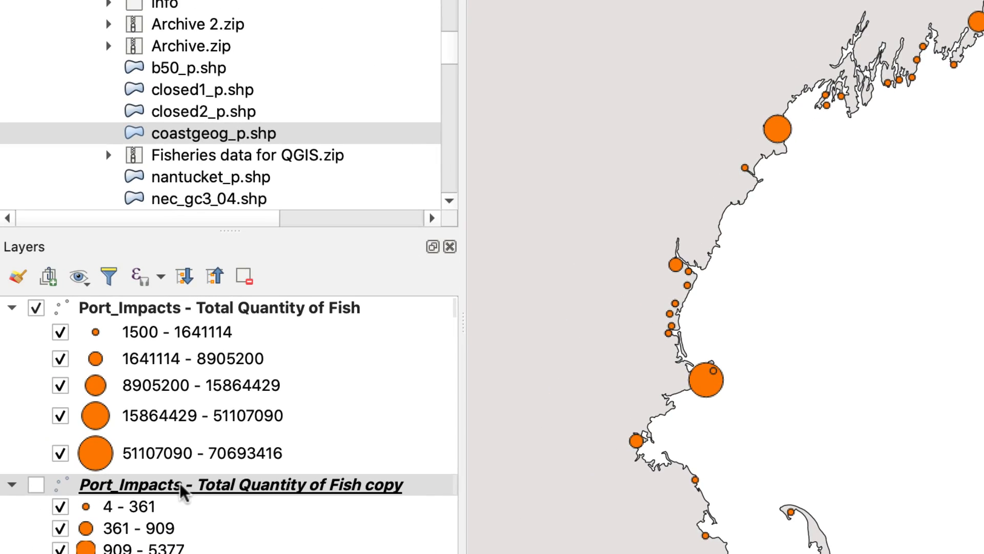
Step: Rename the duplicate layer to "Port_Impacts - Total Fishermen-Days"
left_click(181, 486)
right_click(179, 482)
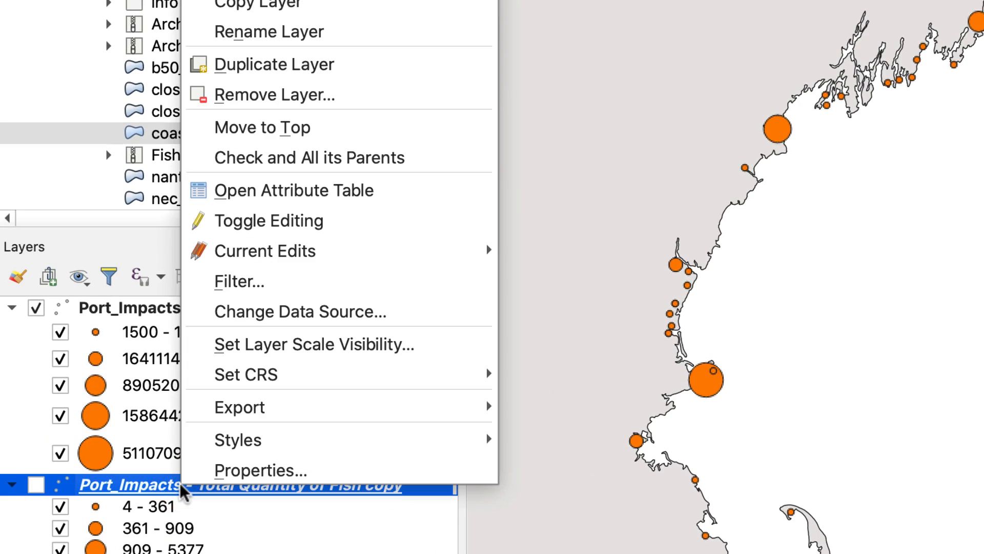
left_click(253, 33)
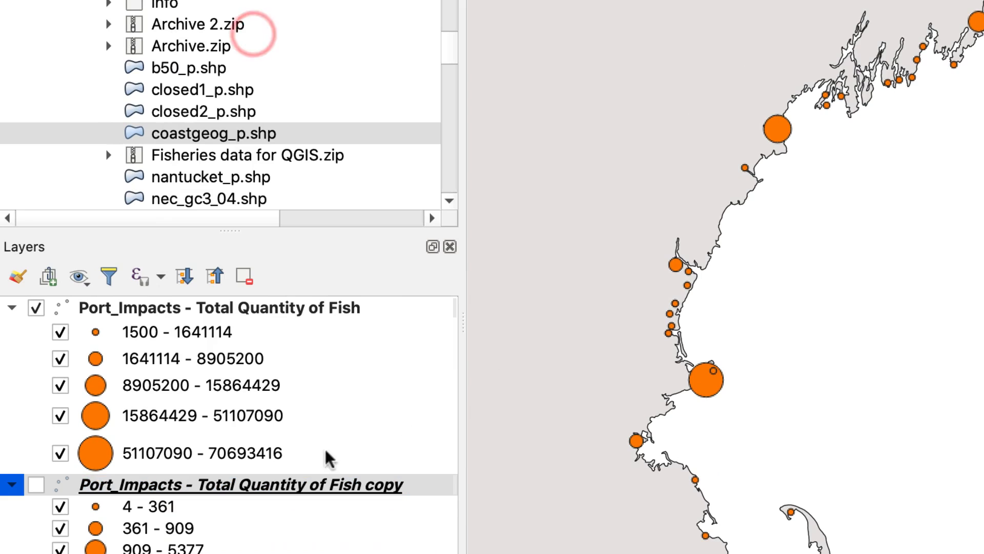
left_click(255, 473)
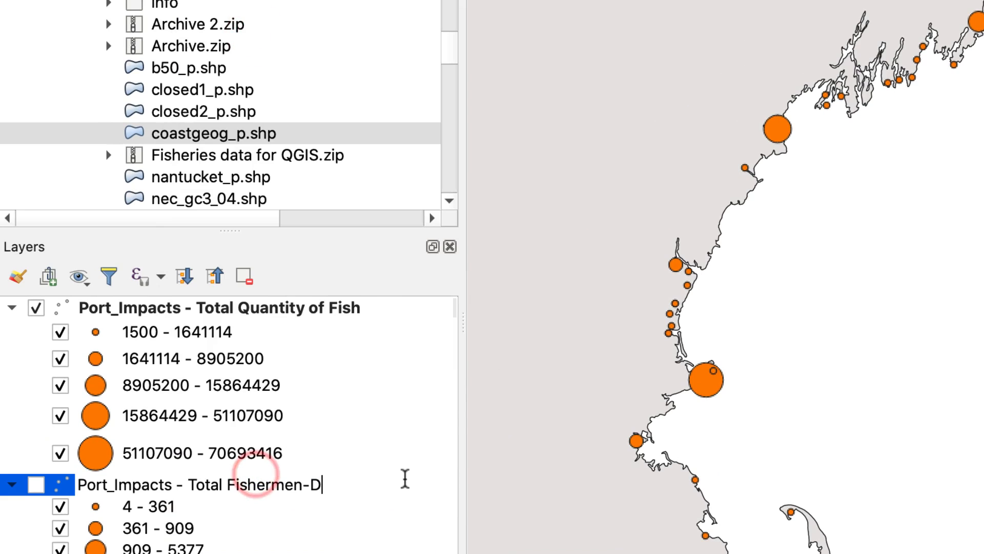
type("ays")
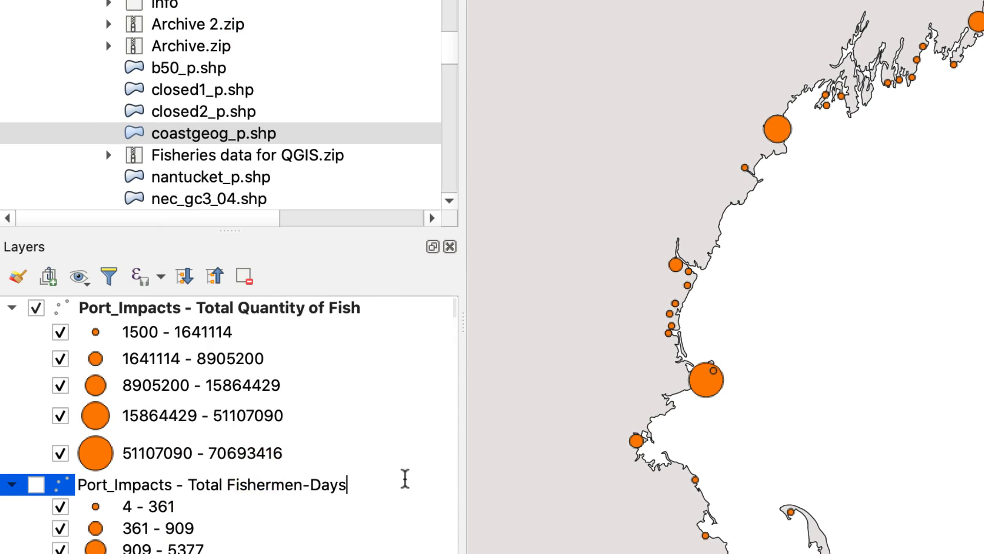
key("Return")
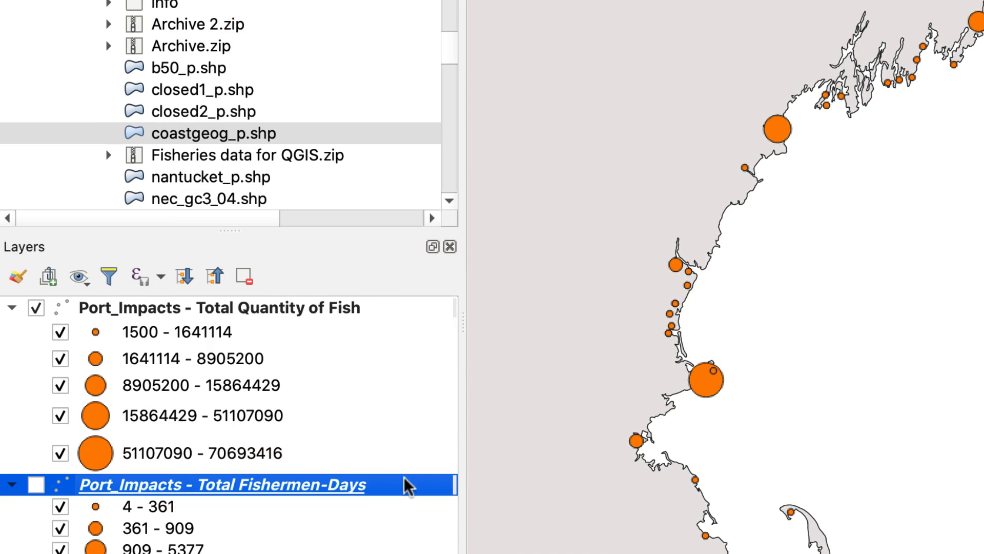
Step: Show the Total Fishermen-Days layer and toggle the Total Quantity of Fish layer off and on to compare their symbols
left_click(33, 487)
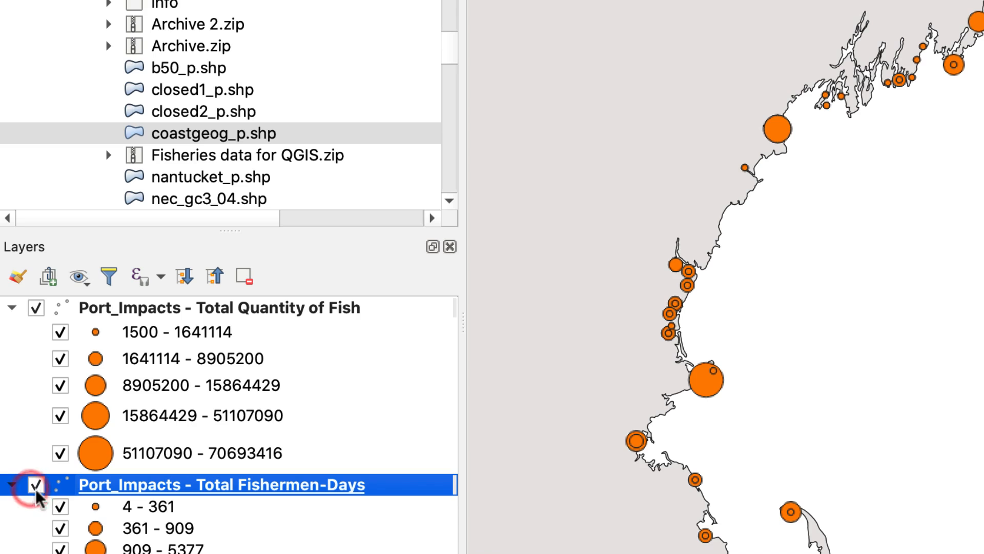
left_click(31, 308)
left_click(34, 308)
Step: Change the Total Fishermen-Days graduated symbols to the blue #1f78b4, apply the symbology and hide that layer
double_click(201, 484)
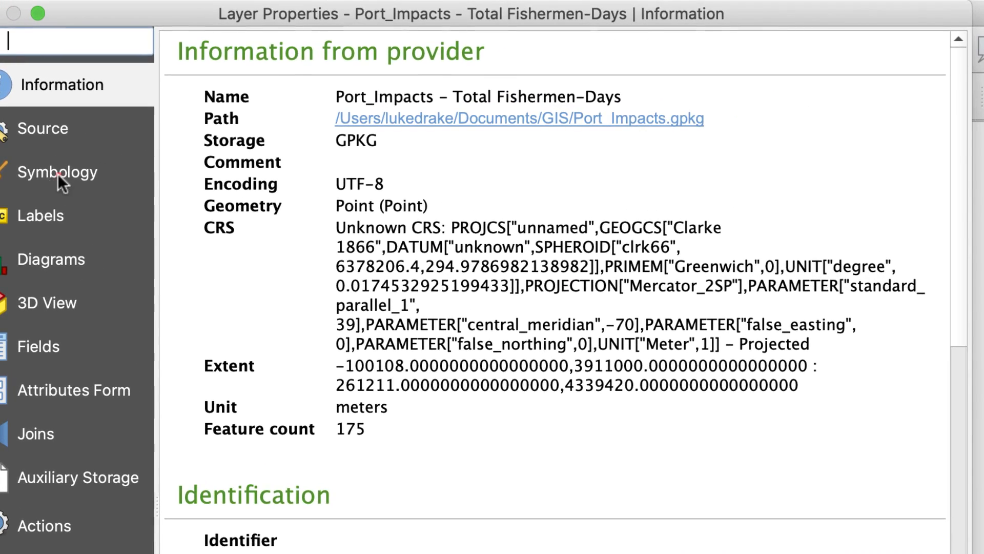
left_click(335, 17)
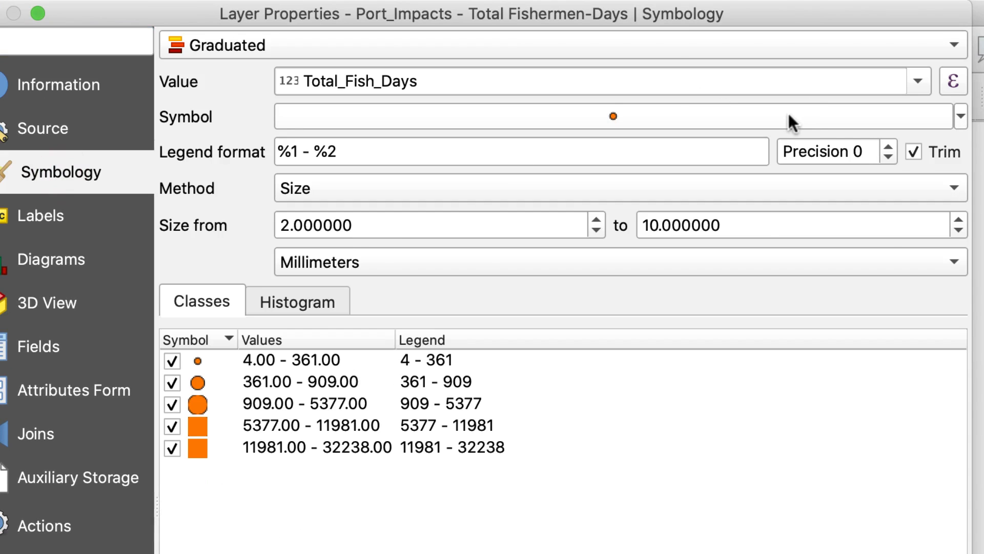
mouse_move(788, 114)
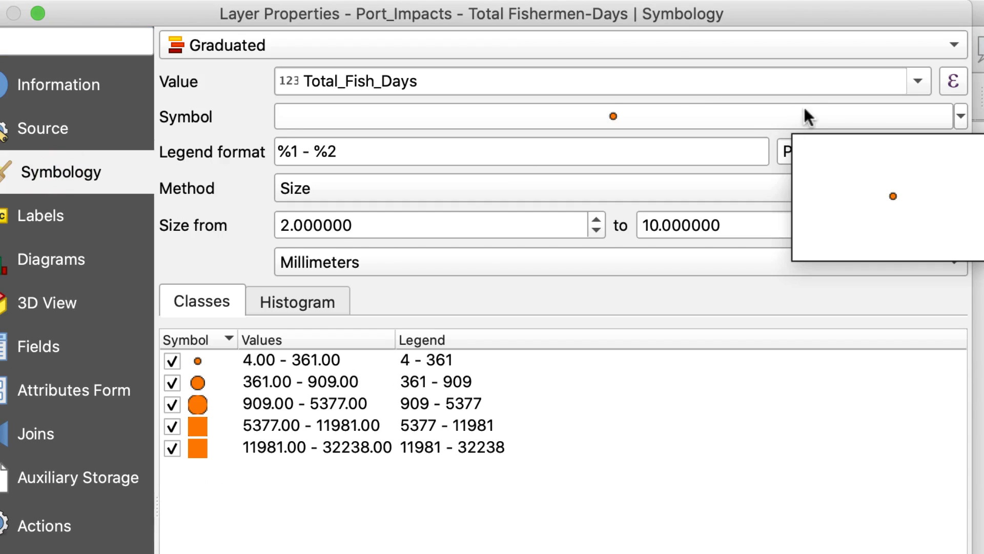
left_click(962, 118)
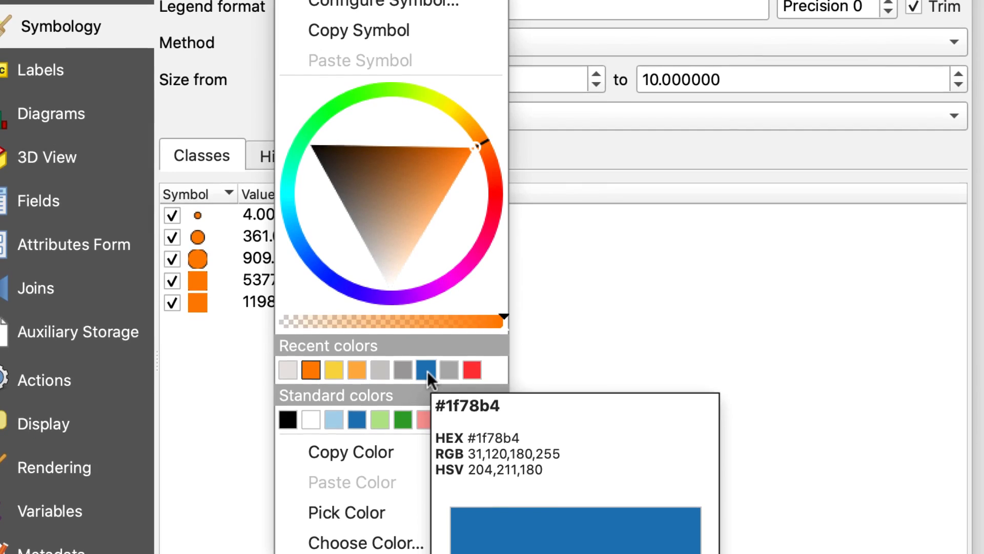
left_click(426, 370)
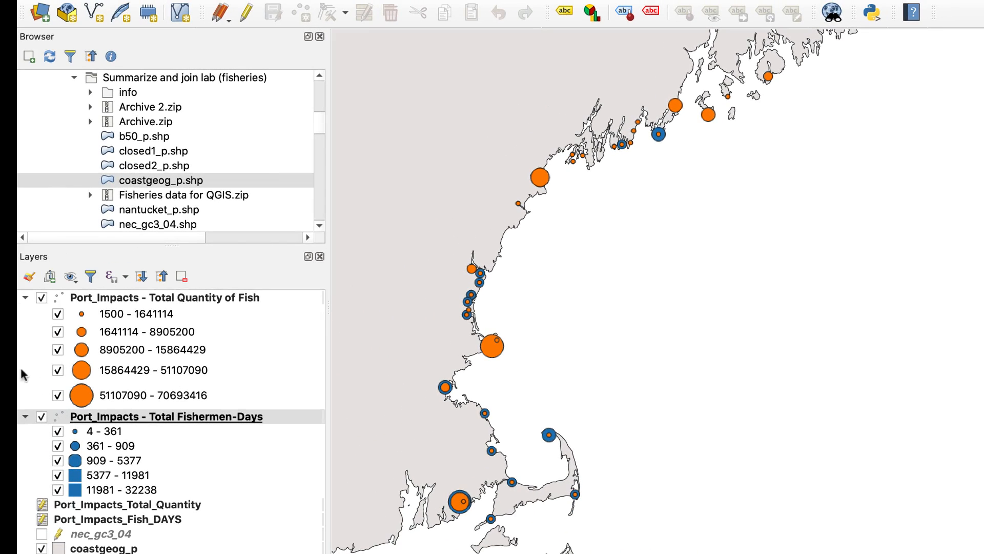
left_click(41, 416)
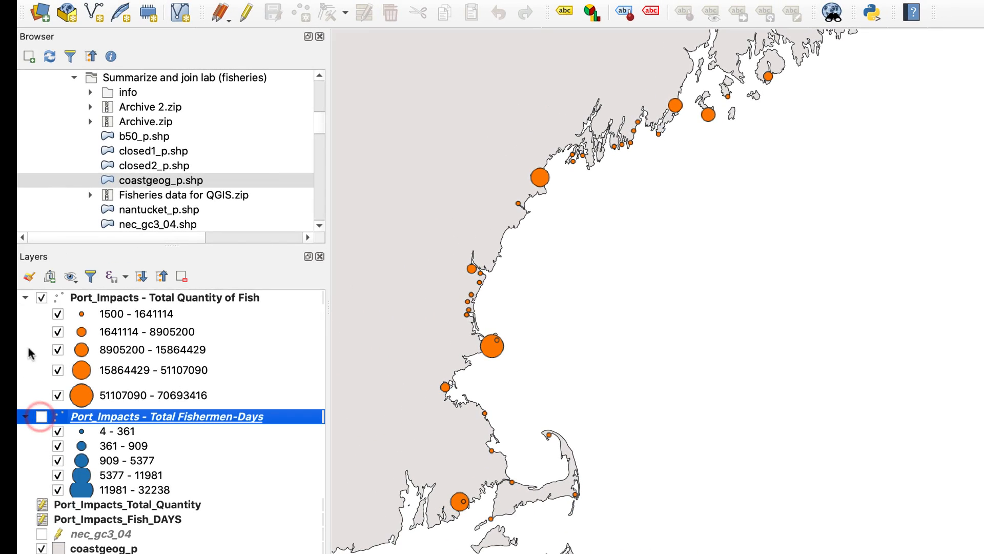